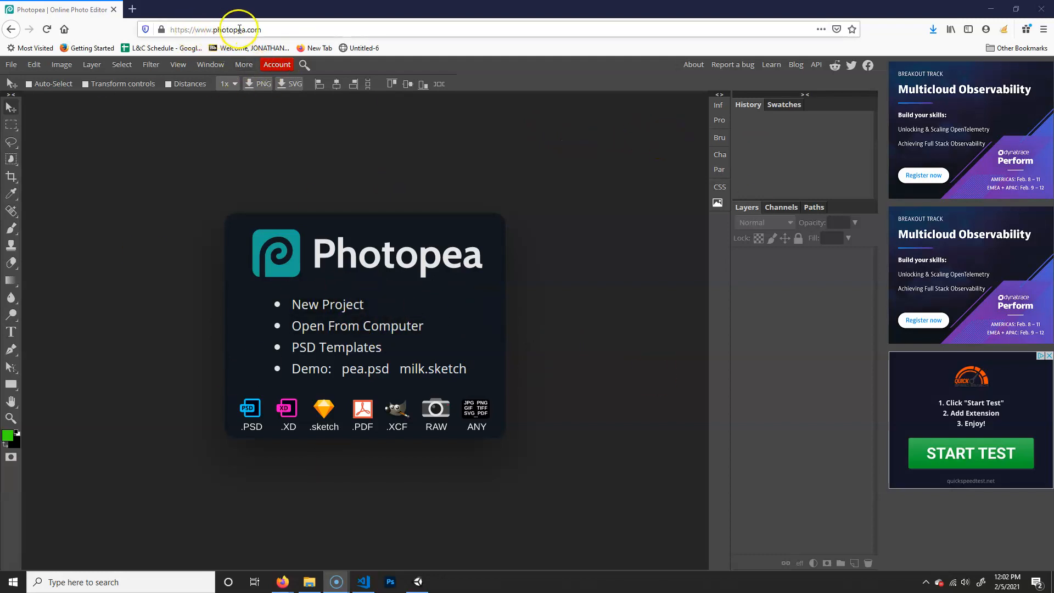
Start setting up a new project and open the Windows Calculator, moved clear of the project settings
{"action": "left_click", "coordinate": [342, 303]}
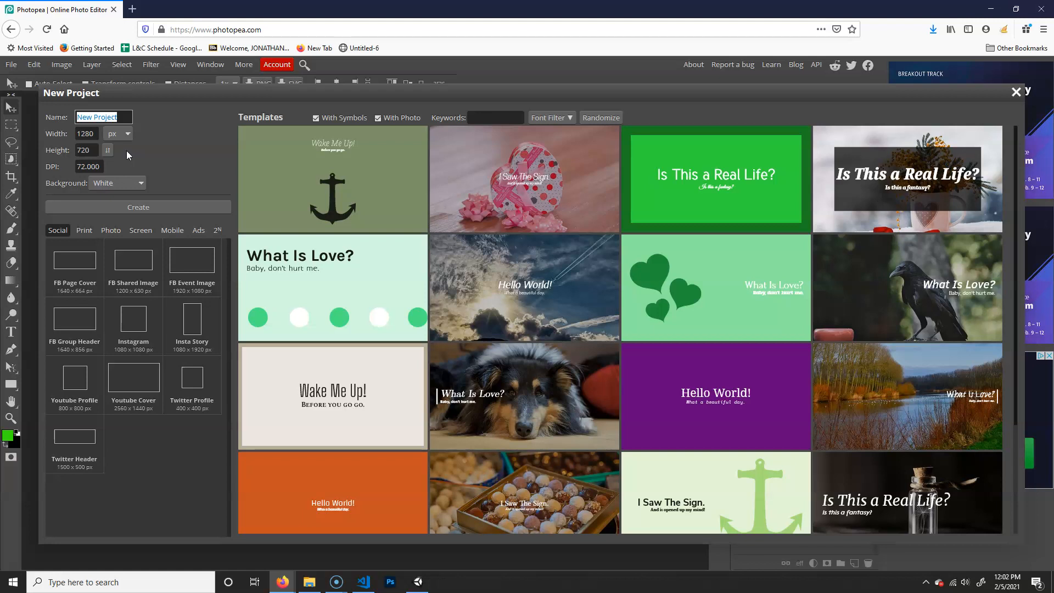
{"action": "left_click", "coordinate": [88, 582]}
{"action": "type", "text": "cla"}
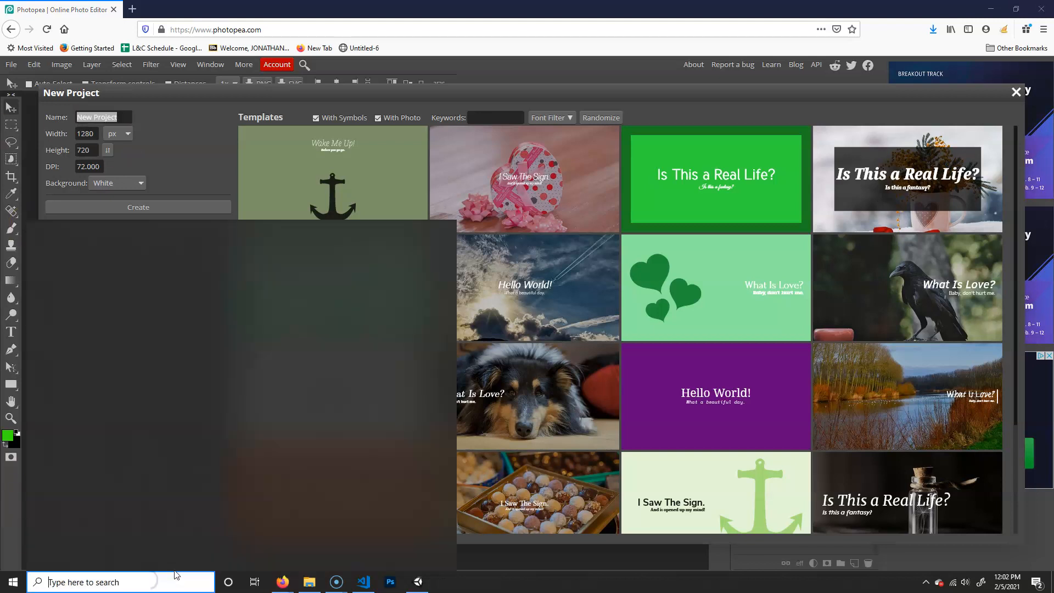
{"action": "key", "text": "BackSpace"}
{"action": "key", "text": "BackSpace"}
{"action": "type", "text": "cl"}
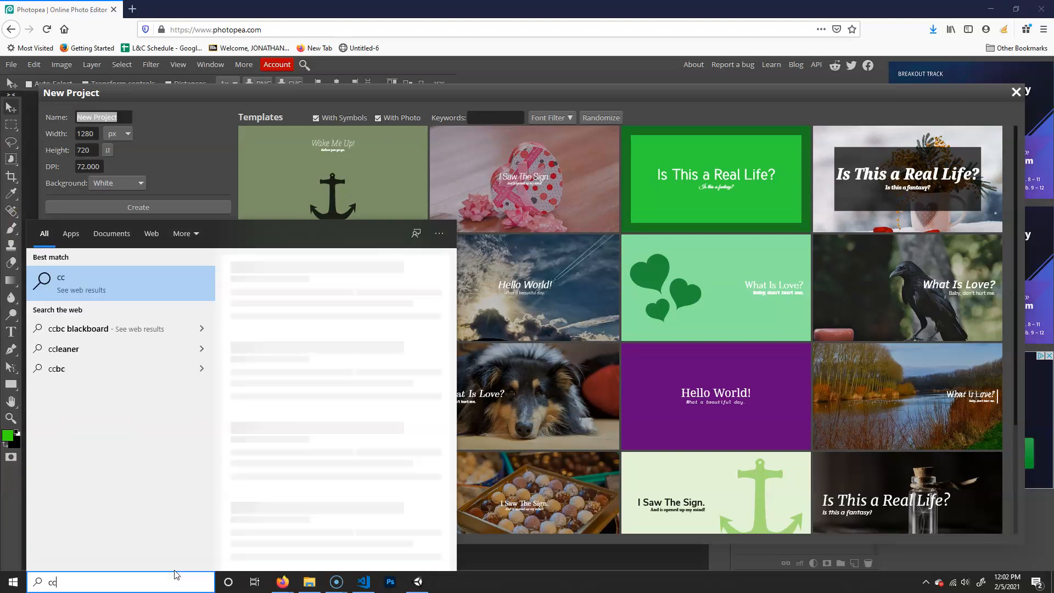
{"action": "key", "text": "BackSpace"}
{"action": "key", "text": "BackSpace"}
{"action": "key", "text": "BackSpace"}
{"action": "type", "text": "c"}
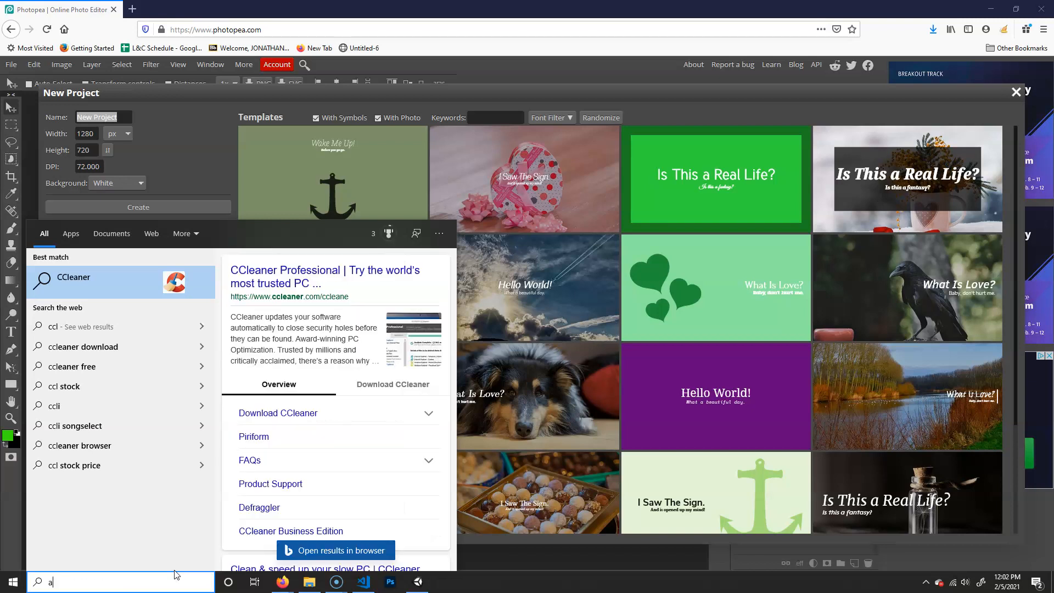
{"action": "type", "text": "alc"}
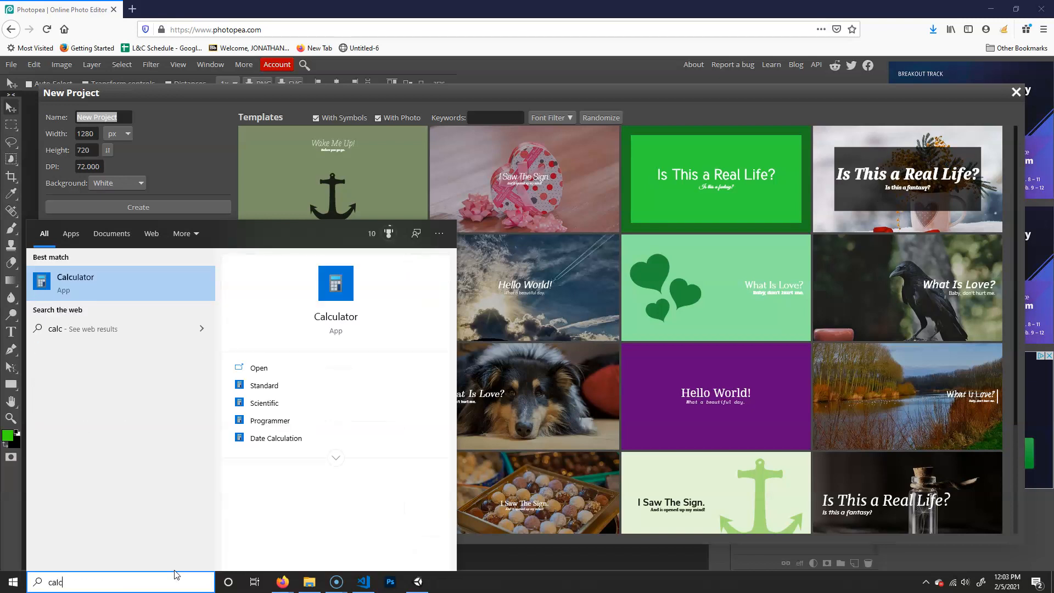
{"action": "key", "text": "Return"}
{"action": "left_click", "coordinate": [621, 163]}
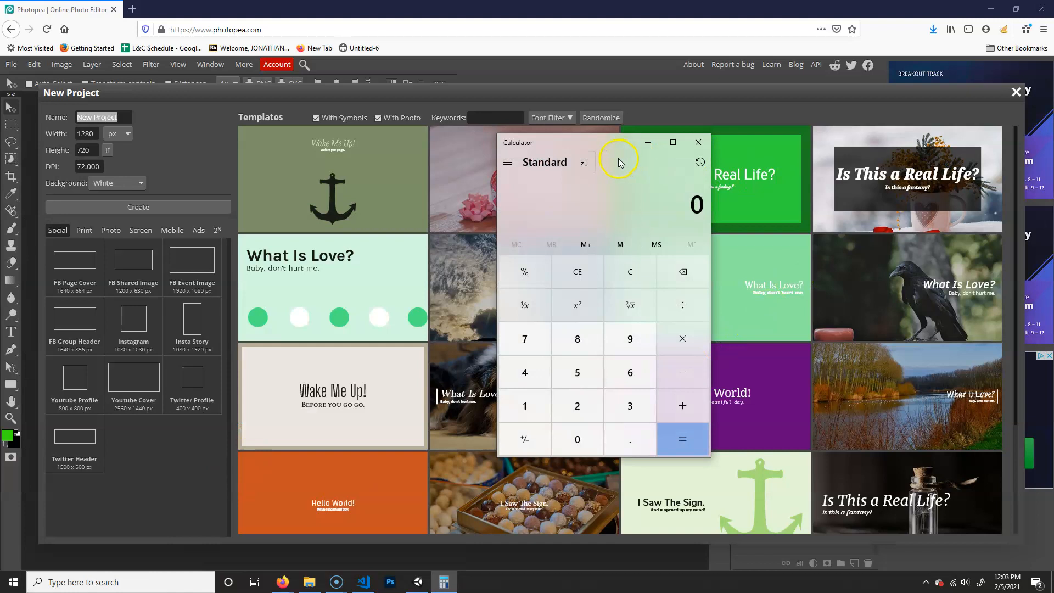
{"action": "left_click_drag", "start_coordinate": [608, 149], "coordinate": [790, 177]}
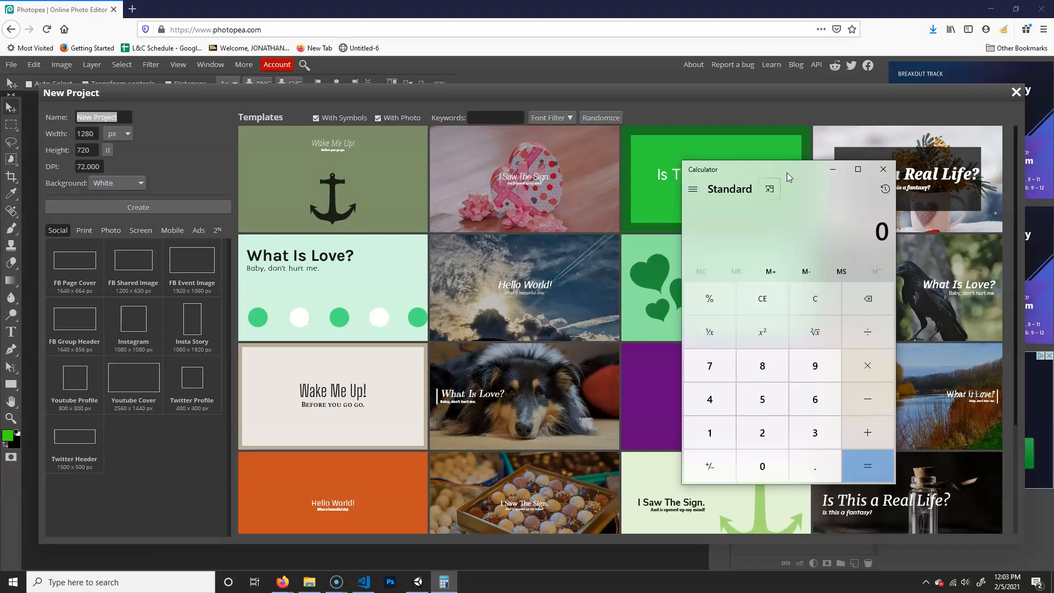
Calculate 64 × 8 in the Calculator
{"action": "left_click", "coordinate": [829, 416]}
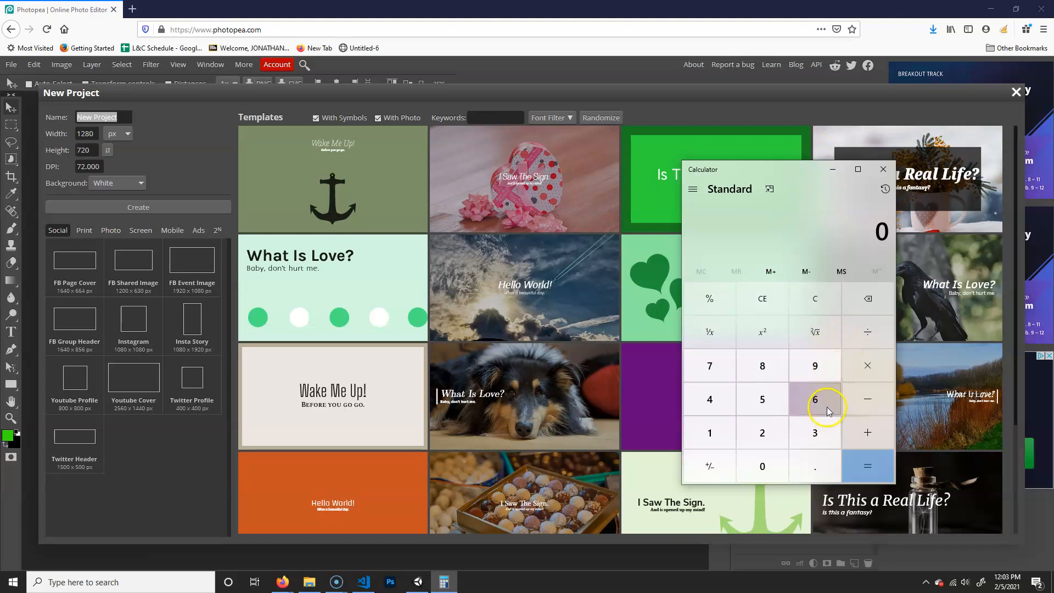
{"action": "left_click", "coordinate": [711, 401]}
{"action": "left_click", "coordinate": [767, 405]}
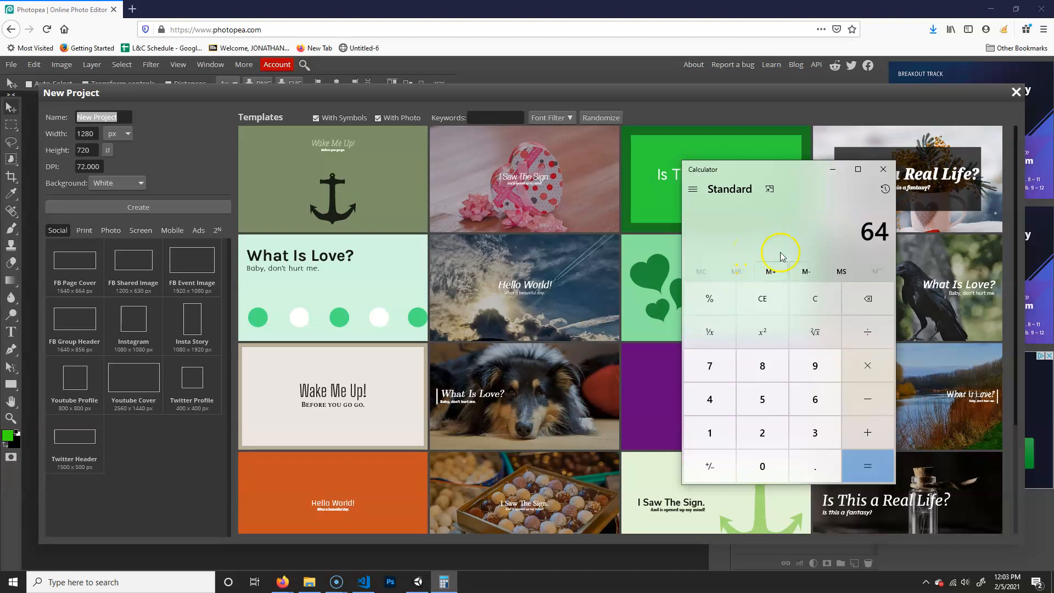
{"action": "left_click", "coordinate": [869, 402]}
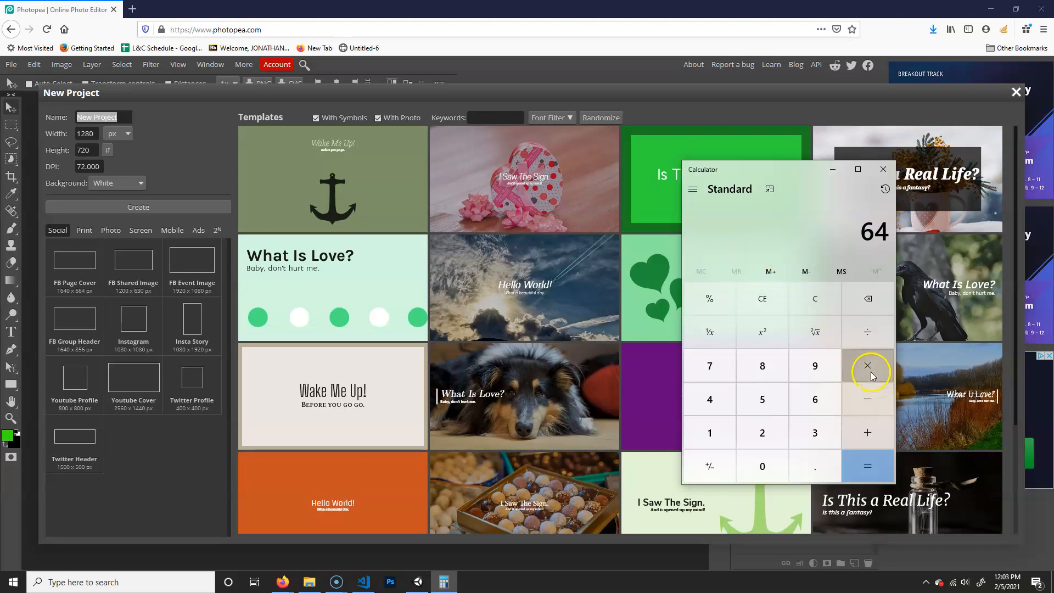
{"action": "left_click", "coordinate": [763, 365]}
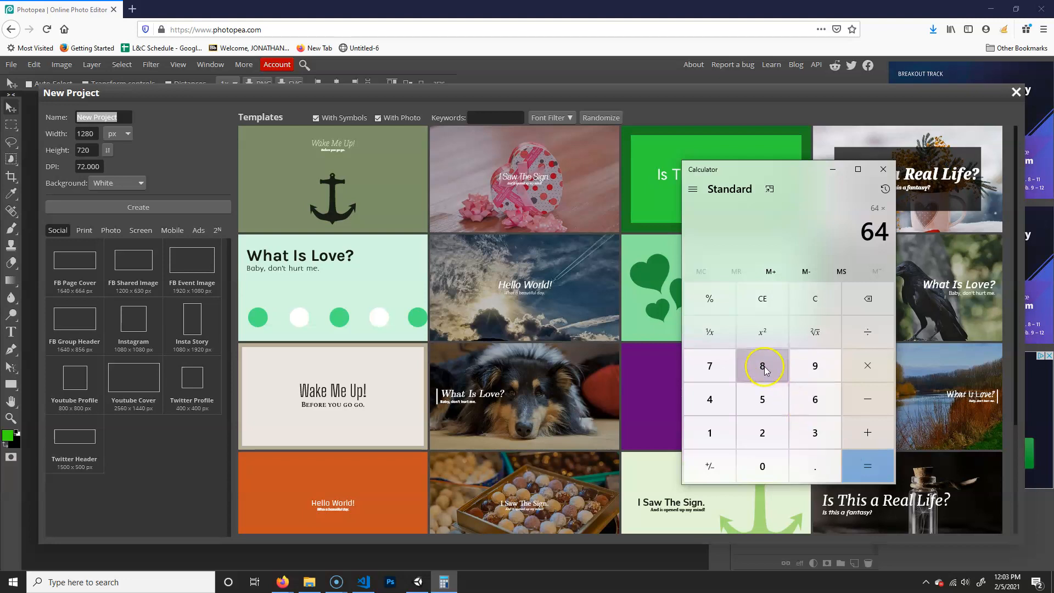
{"action": "left_click", "coordinate": [872, 468]}
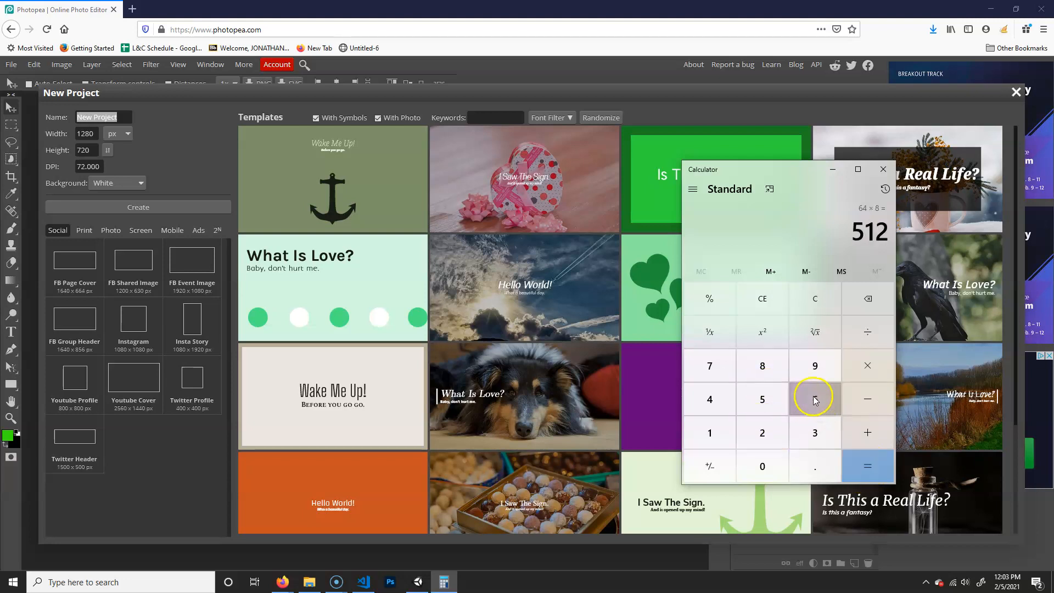
Calculate 64 × 10 in the Calculator and clear the entry
{"action": "left_click", "coordinate": [817, 407]}
{"action": "left_click", "coordinate": [709, 400]}
{"action": "left_click", "coordinate": [869, 365]}
{"action": "left_click", "coordinate": [709, 433]}
{"action": "left_click", "coordinate": [763, 467]}
{"action": "left_click", "coordinate": [874, 470]}
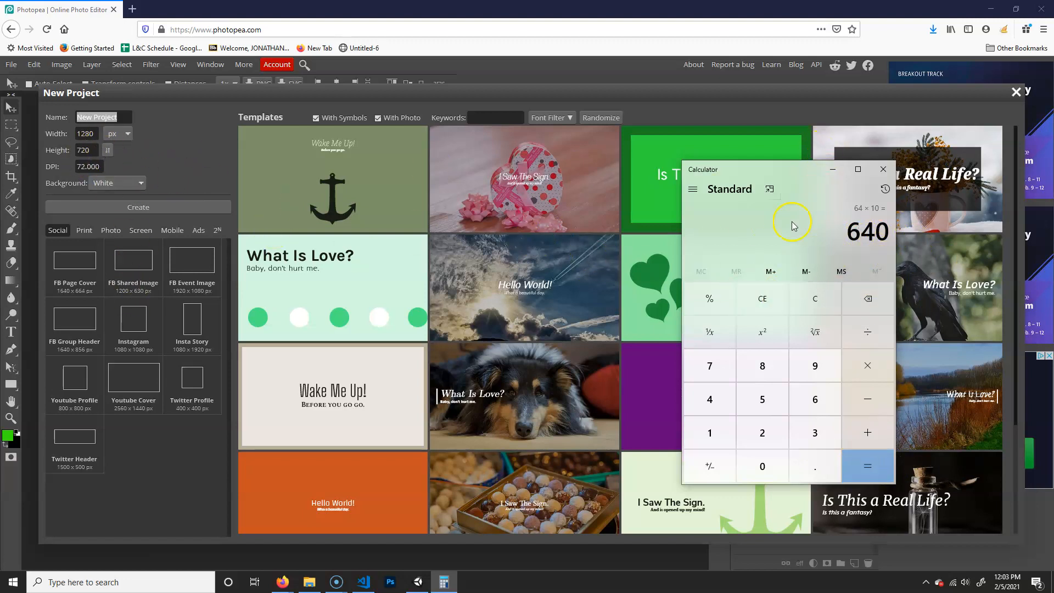
{"action": "left_click", "coordinate": [816, 299]}
Set the new project's width and height to 640 px each and create it in Photopea
{"action": "left_click", "coordinate": [99, 133]}
{"action": "double_click", "coordinate": [99, 134]}
{"action": "type", "text": "640"}
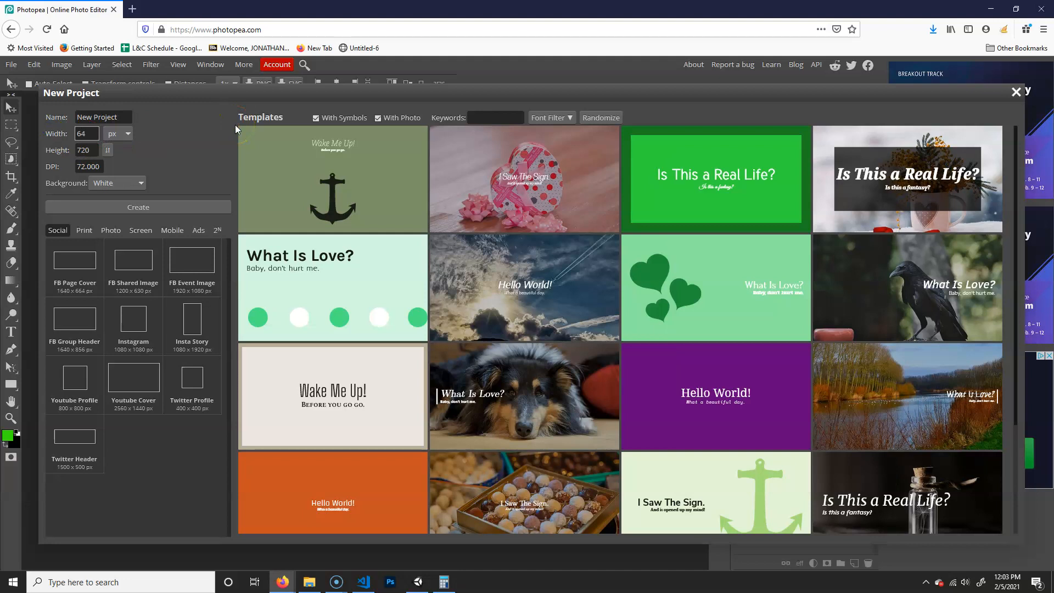
{"action": "double_click", "coordinate": [94, 148]}
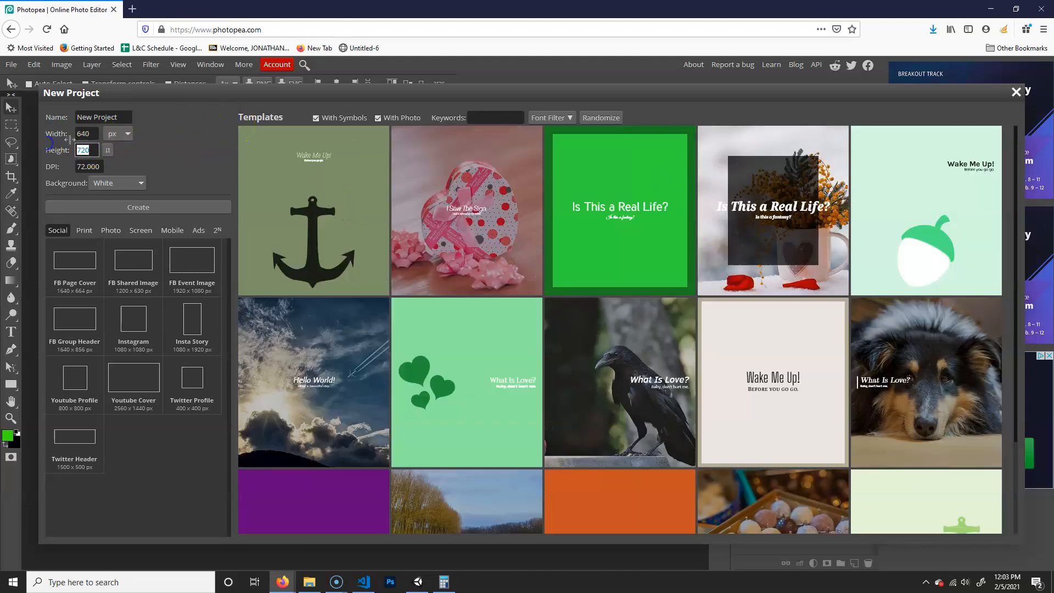
{"action": "type", "text": "640"}
{"action": "left_click", "coordinate": [125, 205]}
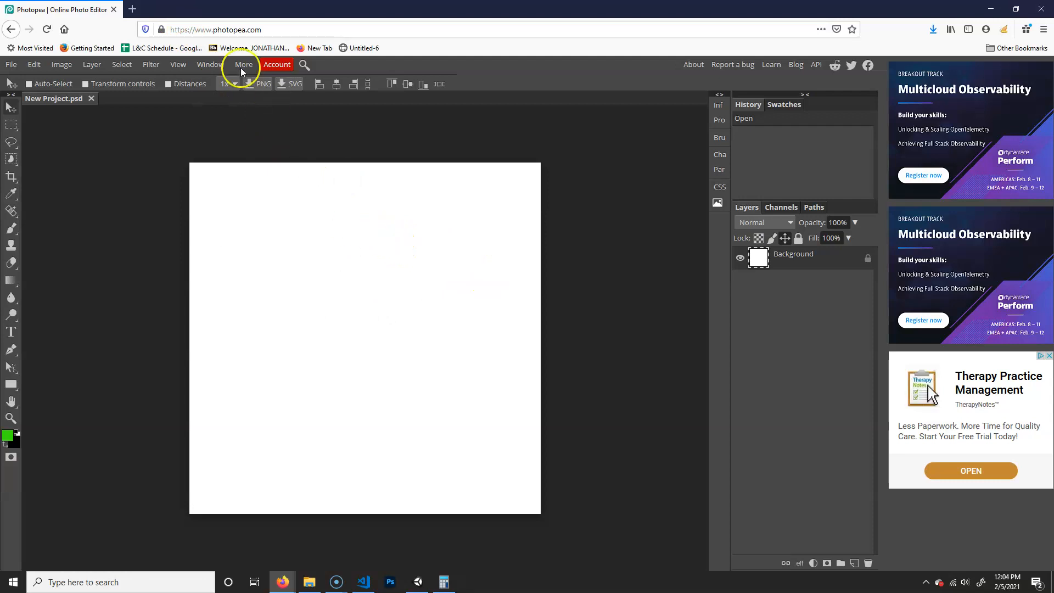
Begin adding guides to the canvas with a horizontal guide at 64 pixels
{"action": "left_click", "coordinate": [205, 65]}
{"action": "mouse_move", "coordinate": [178, 64]}
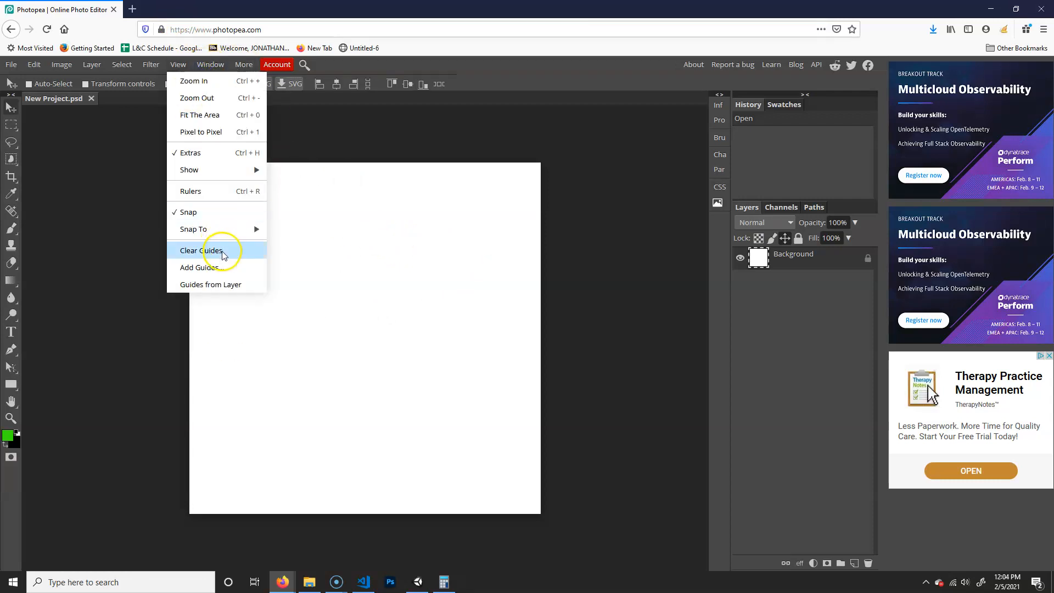
{"action": "left_click", "coordinate": [223, 269]}
{"action": "left_click_drag", "start_coordinate": [202, 145], "coordinate": [495, 182]}
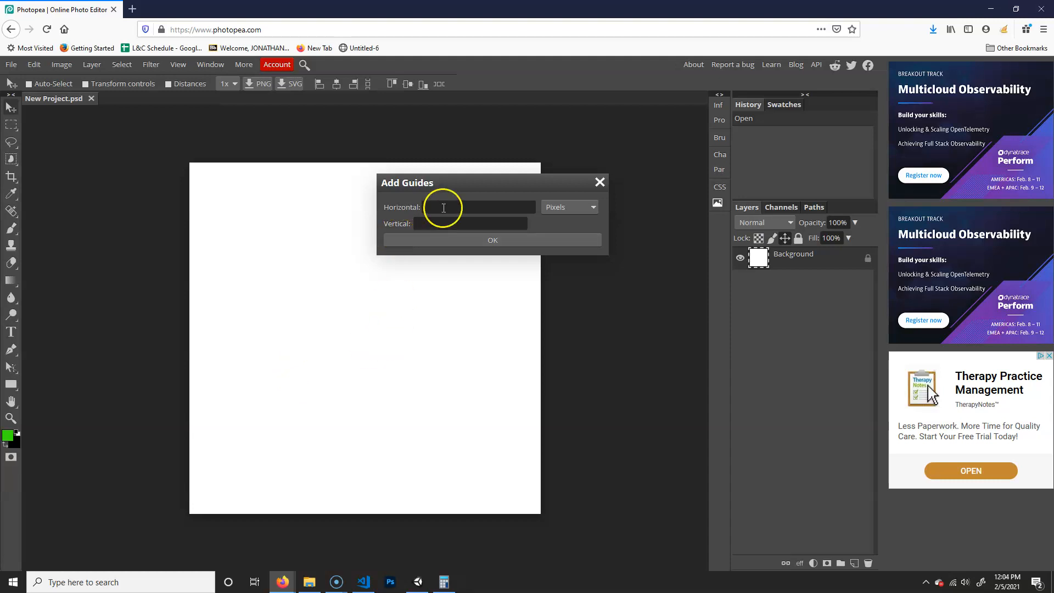
{"action": "left_click", "coordinate": [478, 207]}
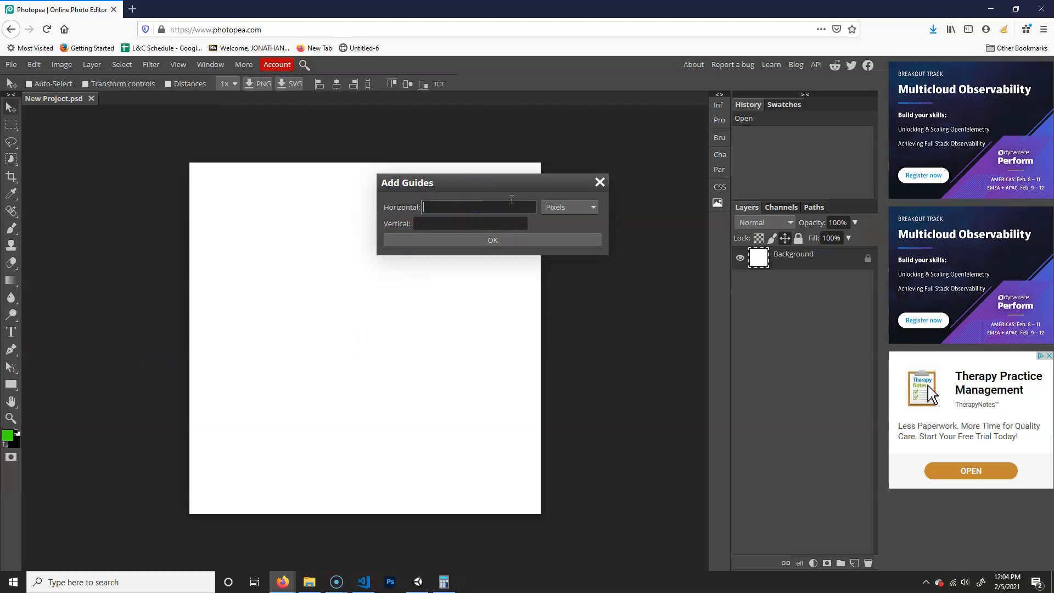
{"action": "type", "text": "64"}
{"action": "left_click", "coordinate": [445, 214]}
{"action": "type", "text": "4,"}
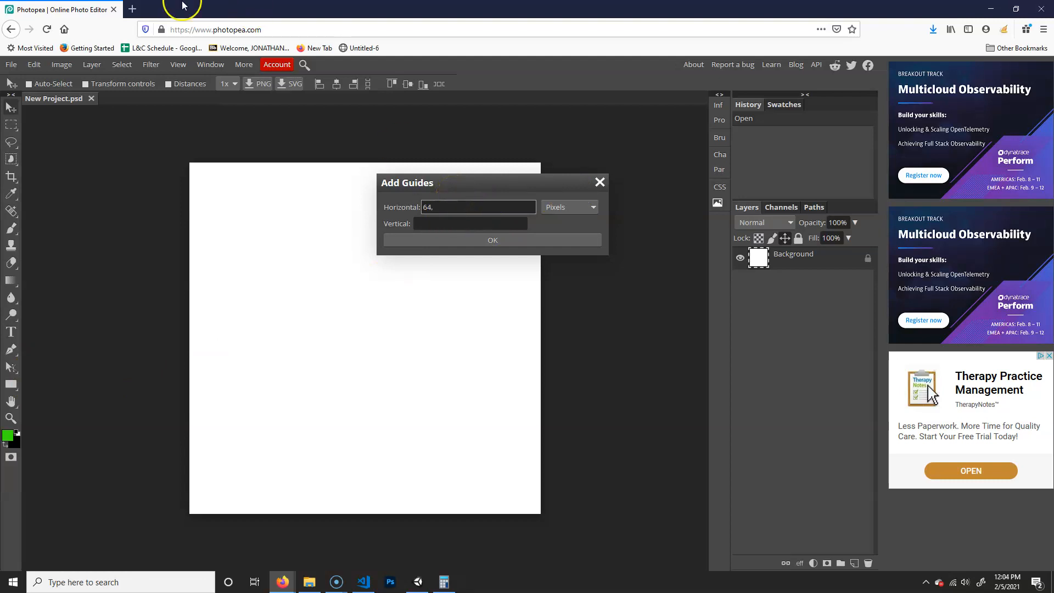
Enter vertical guides at 64 and 128 pixels and extend the horizontal guides with 128 pixels
{"action": "left_click", "coordinate": [447, 217]}
{"action": "type", "text": "64,"}
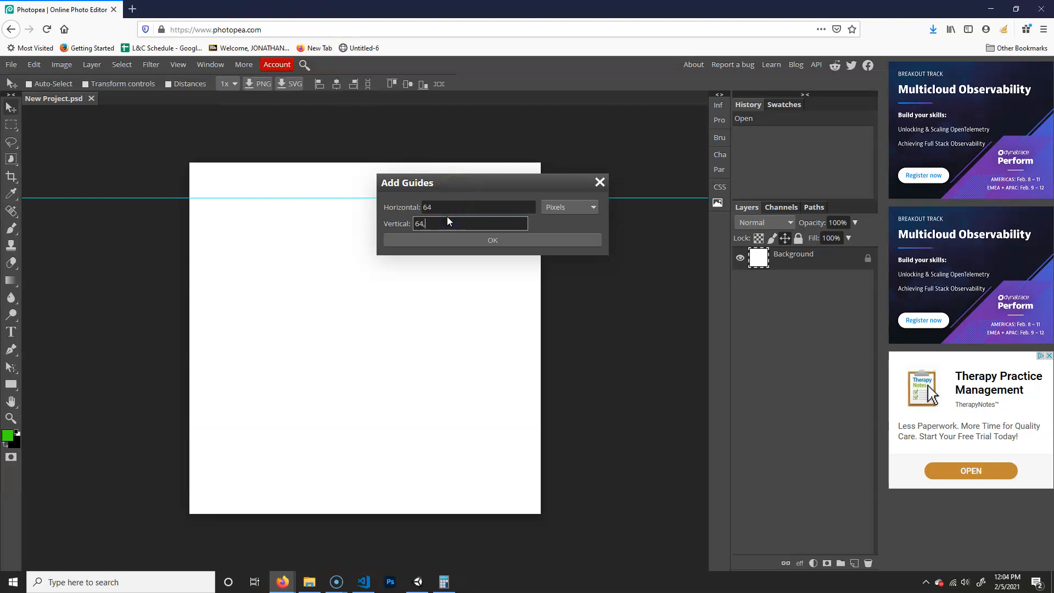
{"action": "type", "text": " 128"}
{"action": "left_click", "coordinate": [441, 208]}
{"action": "type", "text": "64,128"}
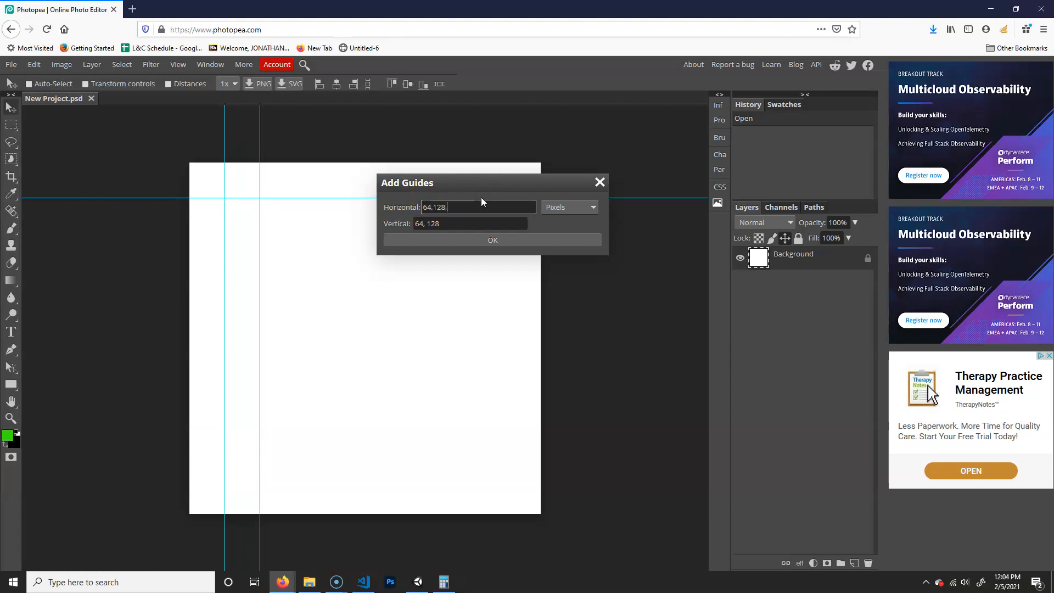
{"action": "left_click", "coordinate": [466, 222]}
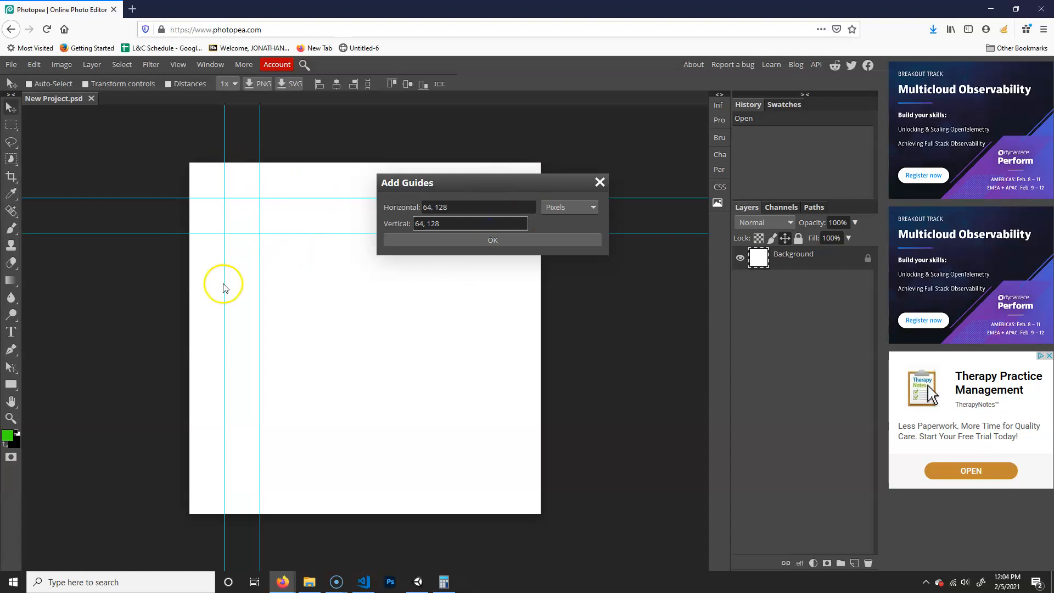
Switch to the Calculator, calculate 64 + 64, and add another 64 to the sum
{"action": "left_click", "coordinate": [448, 583]}
{"action": "left_click", "coordinate": [814, 399]}
{"action": "left_click", "coordinate": [708, 401]}
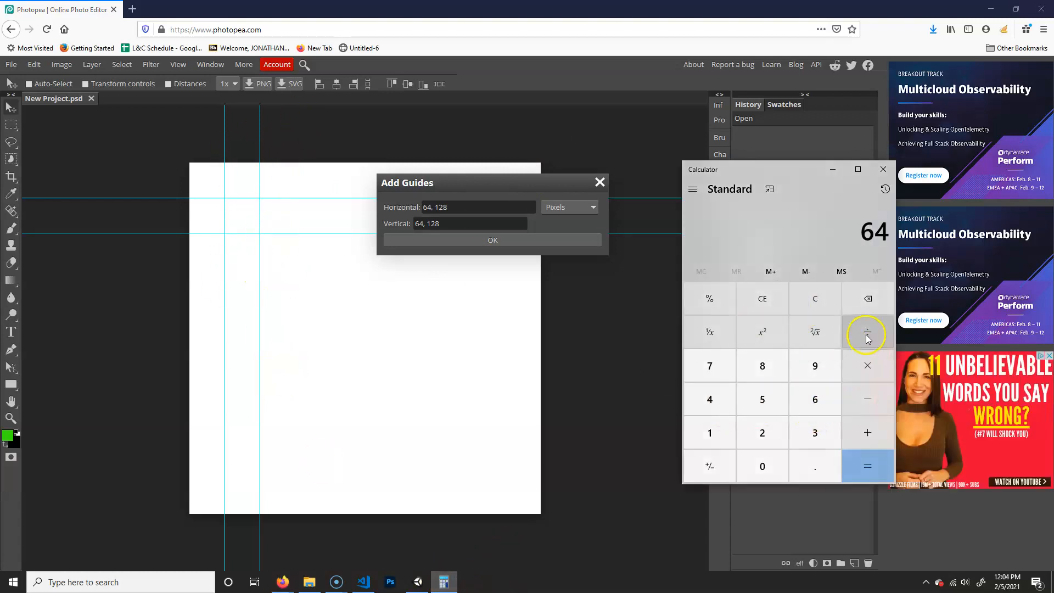
{"action": "left_click", "coordinate": [870, 432]}
{"action": "left_click", "coordinate": [815, 400]}
{"action": "left_click", "coordinate": [710, 399]}
{"action": "left_click", "coordinate": [870, 468]}
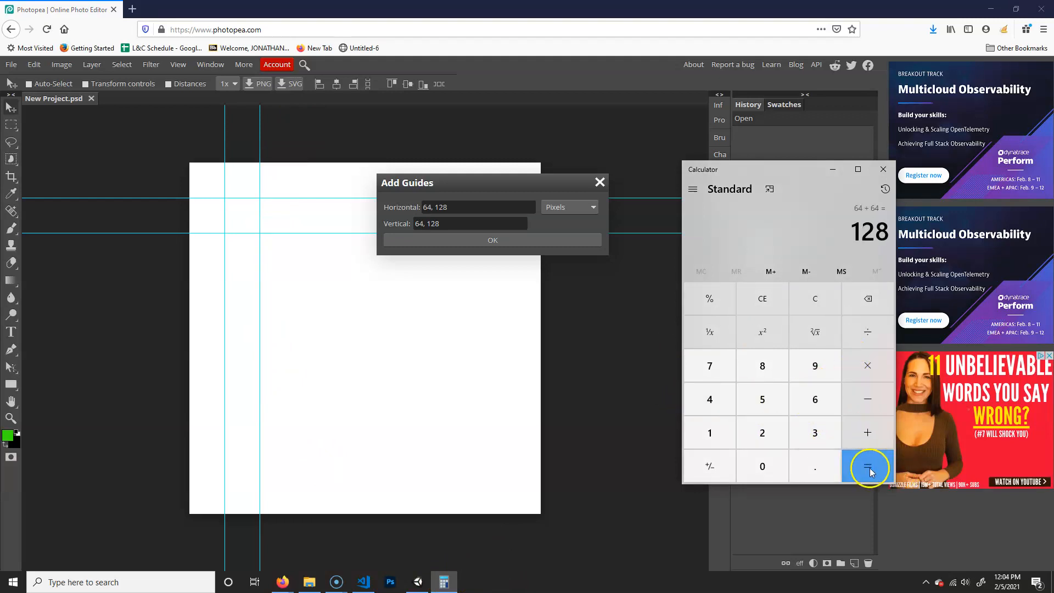
{"action": "left_click", "coordinate": [870, 468]}
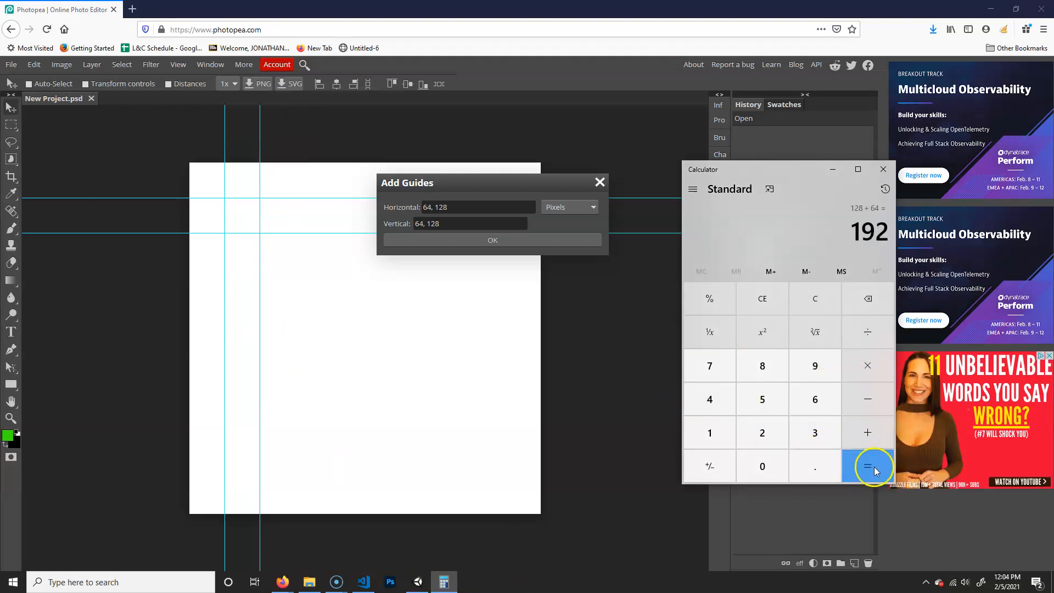
Extend the horizontal guides in Photopea with positions 192 and 256, adding 64 in the Calculator for the second one
{"action": "left_click", "coordinate": [473, 211]}
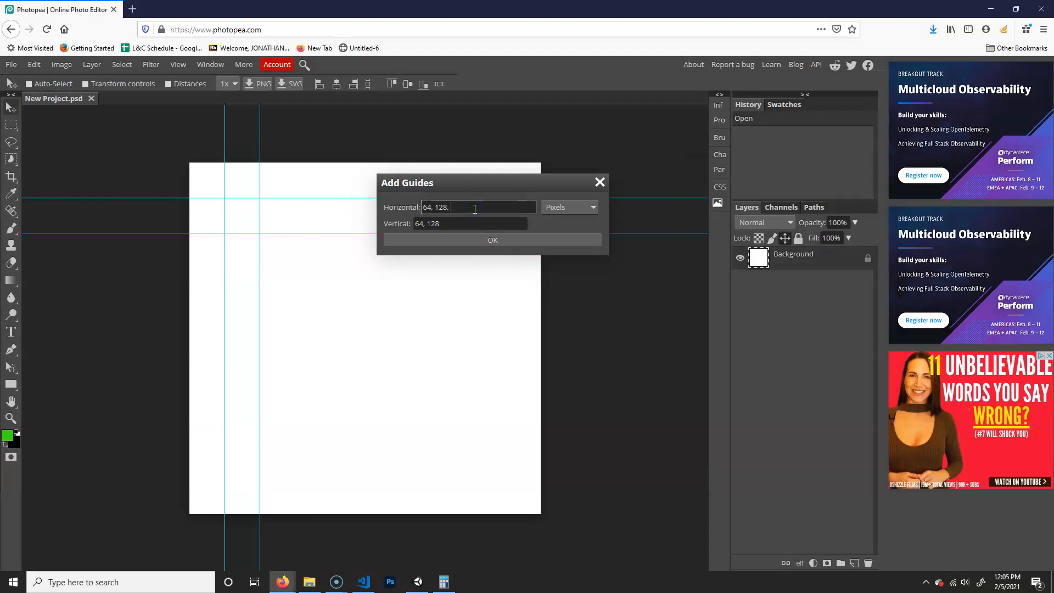
{"action": "type", "text": ", 192,"}
{"action": "left_click", "coordinate": [444, 583]}
{"action": "left_click", "coordinate": [867, 466]}
{"action": "left_click", "coordinate": [469, 207]}
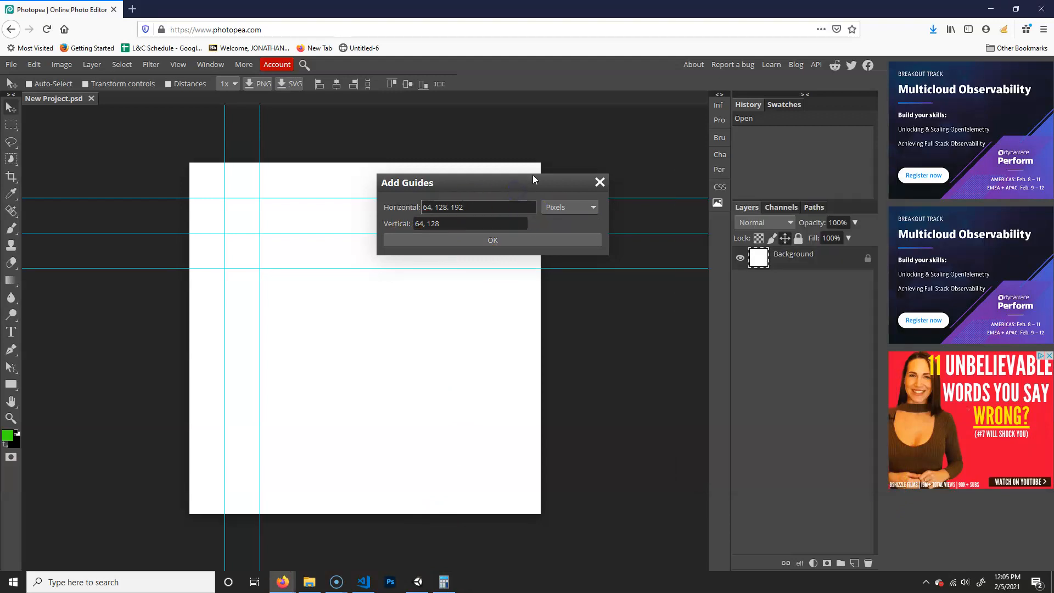
{"action": "type", "text": "256"}
{"action": "mouse_move", "coordinate": [336, 582]}
{"action": "left_click", "coordinate": [379, 544]}
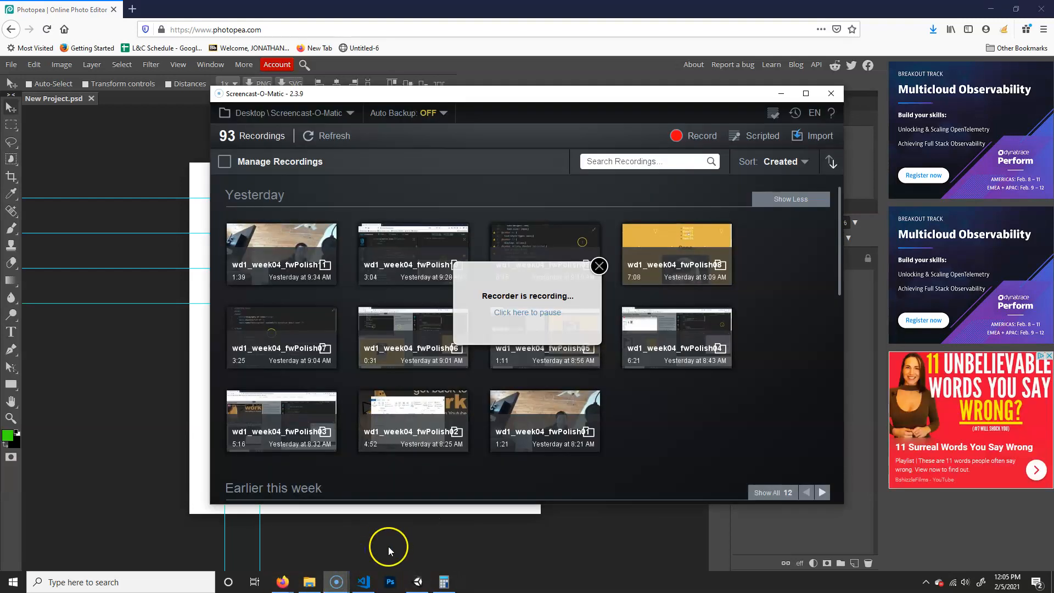
{"action": "left_click", "coordinate": [532, 331]}
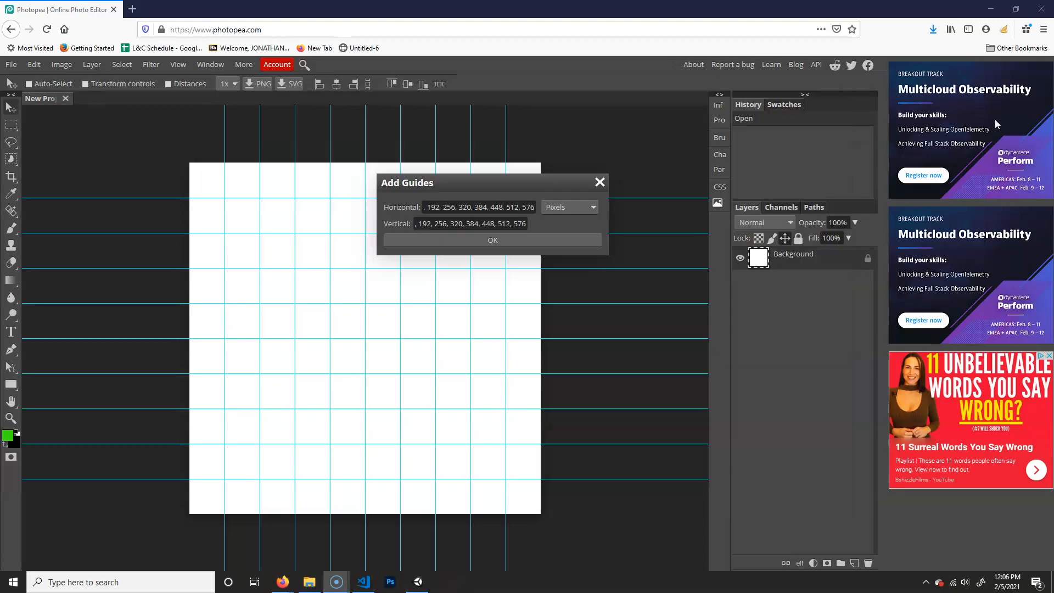
Review the guide positions and apply horizontal and vertical guides every 64 pixels up to 576
{"action": "left_click", "coordinate": [460, 207]}
{"action": "left_click_drag", "start_coordinate": [474, 207], "coordinate": [505, 218]}
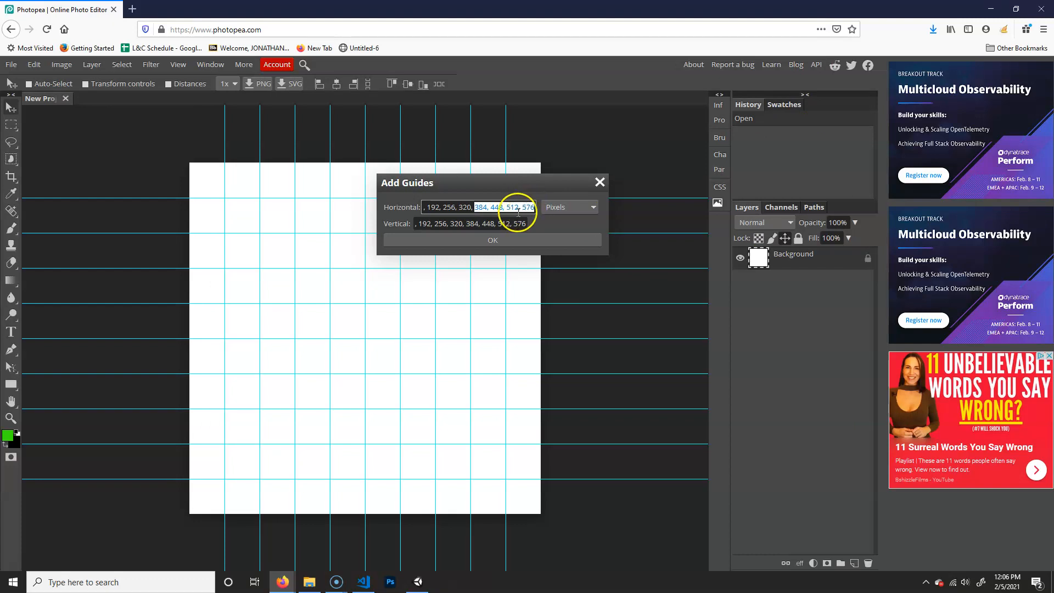
{"action": "left_click", "coordinate": [484, 214]}
{"action": "left_click", "coordinate": [478, 207]}
{"action": "left_click_drag", "start_coordinate": [532, 208], "coordinate": [384, 204]}
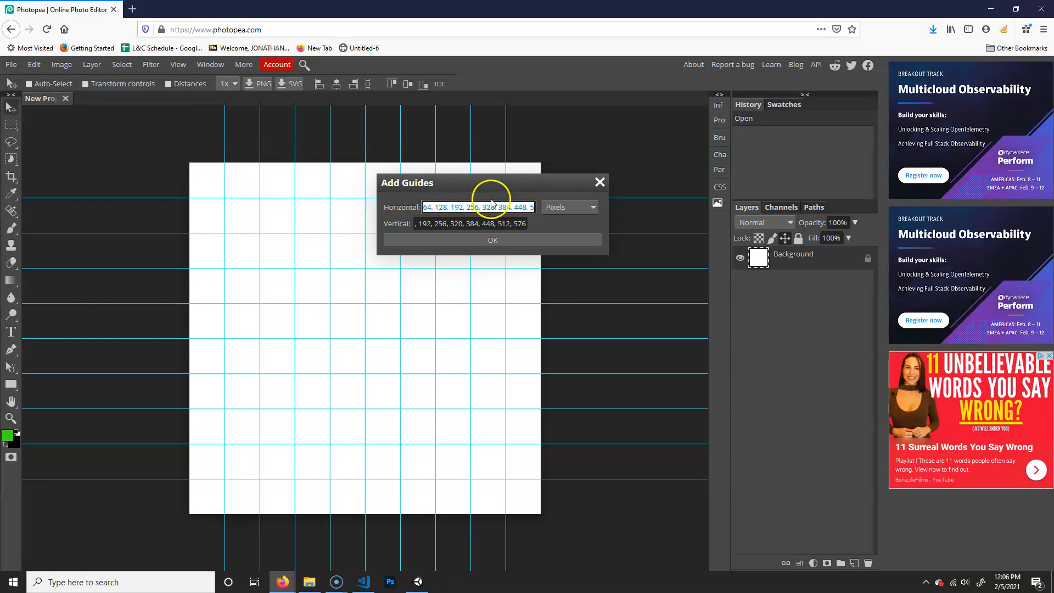
{"action": "left_click", "coordinate": [452, 207]}
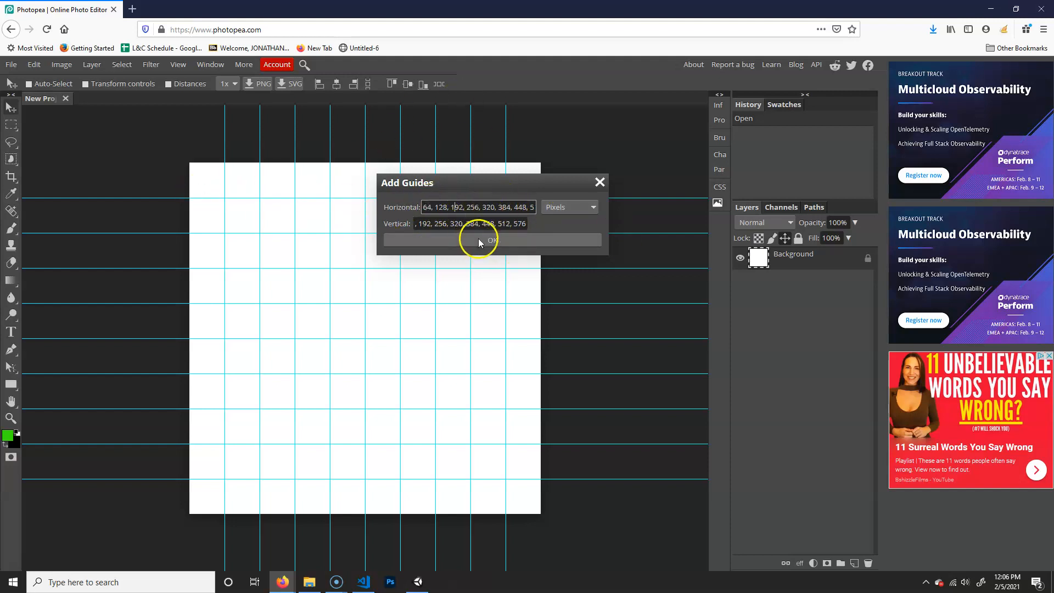
{"action": "left_click", "coordinate": [493, 240]}
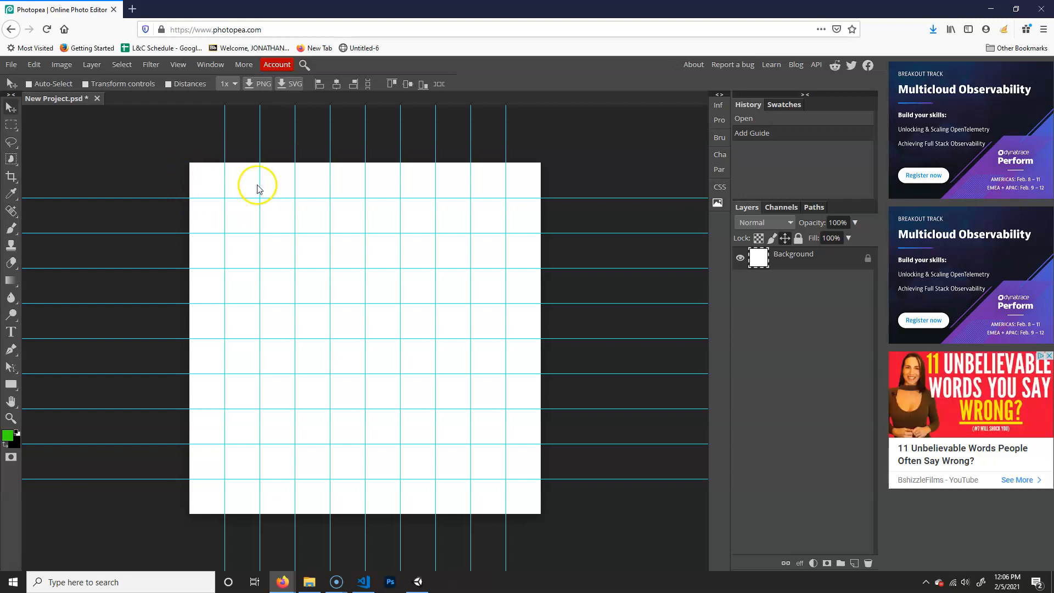
Add a new empty layer above the background
{"action": "left_click", "coordinate": [856, 564]}
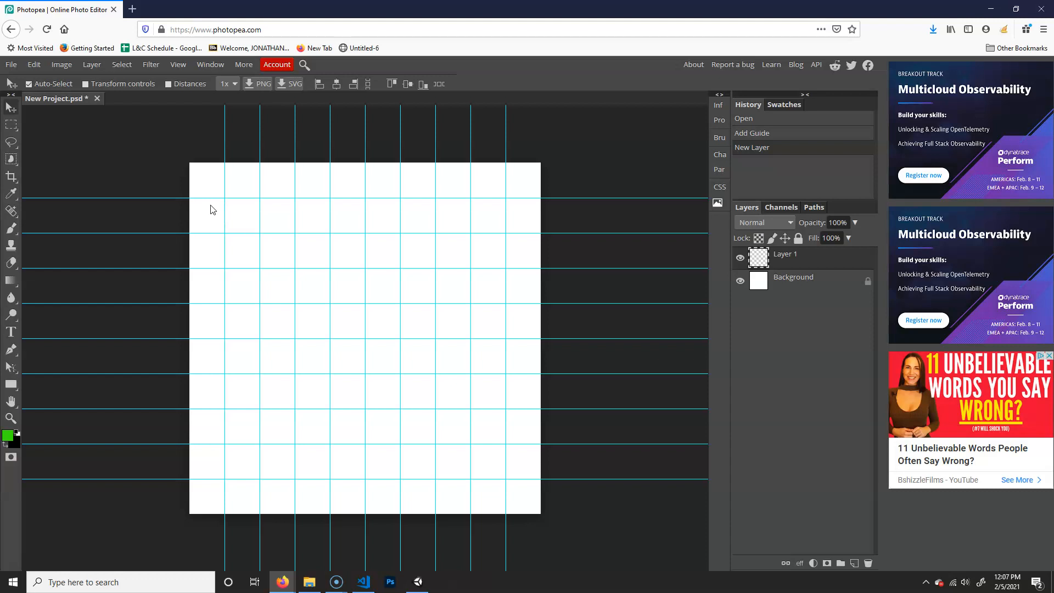
Paint a trial green stroke with the Brush tool across the first grid cells, and undo it
{"action": "key", "text": "ctrl+equal"}
{"action": "left_click_drag", "start_coordinate": [171, 231], "coordinate": [341, 344]}
{"action": "key", "text": "ctrl+equal"}
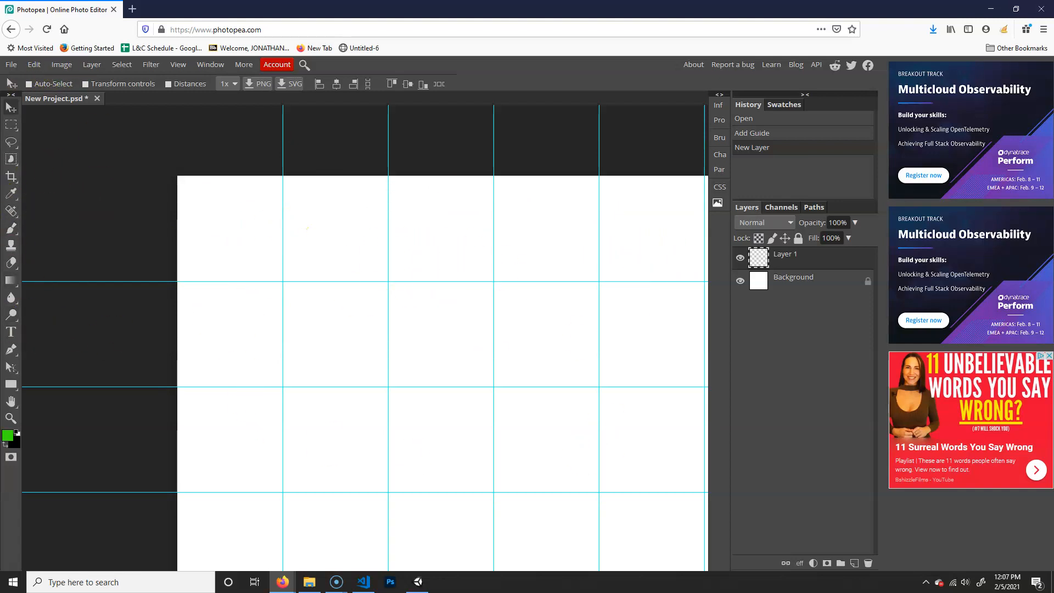
{"action": "right_click", "coordinate": [11, 228]}
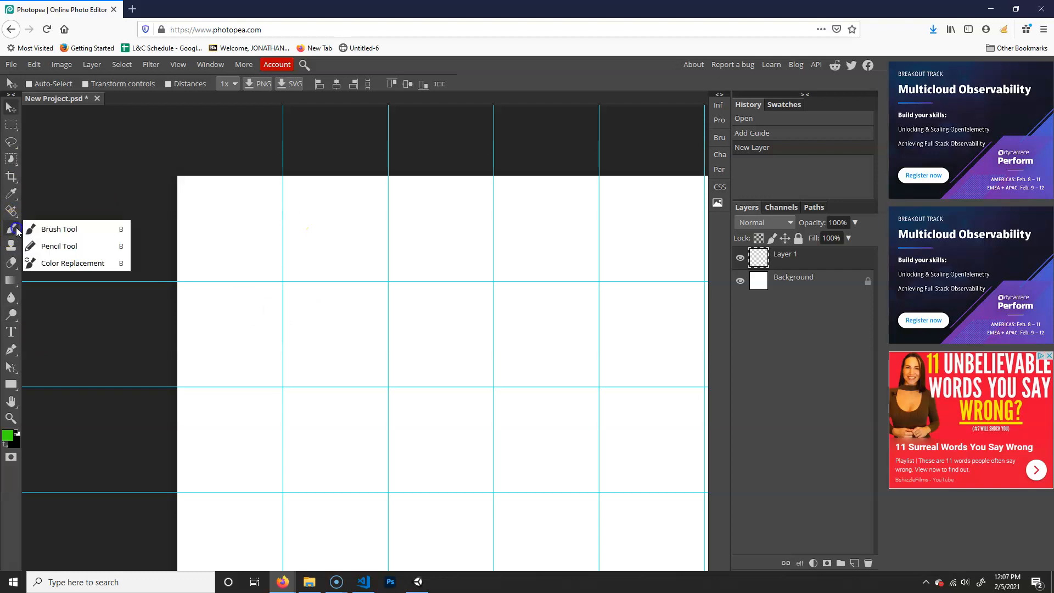
{"action": "left_click", "coordinate": [57, 233]}
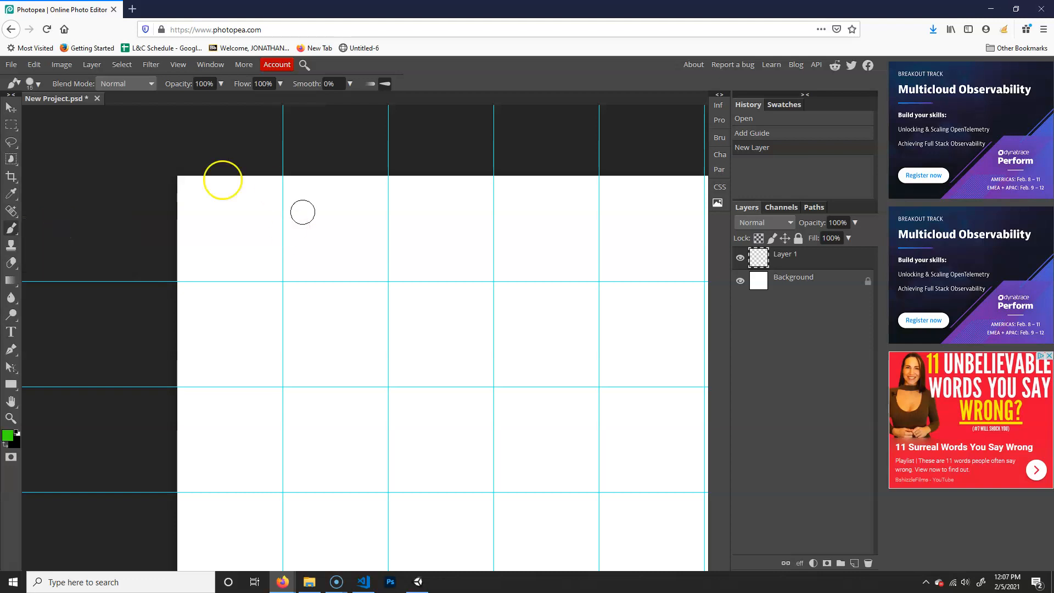
{"action": "left_click_drag", "start_coordinate": [221, 340], "coordinate": [235, 316]}
{"action": "left_click_drag", "start_coordinate": [260, 282], "coordinate": [355, 281]}
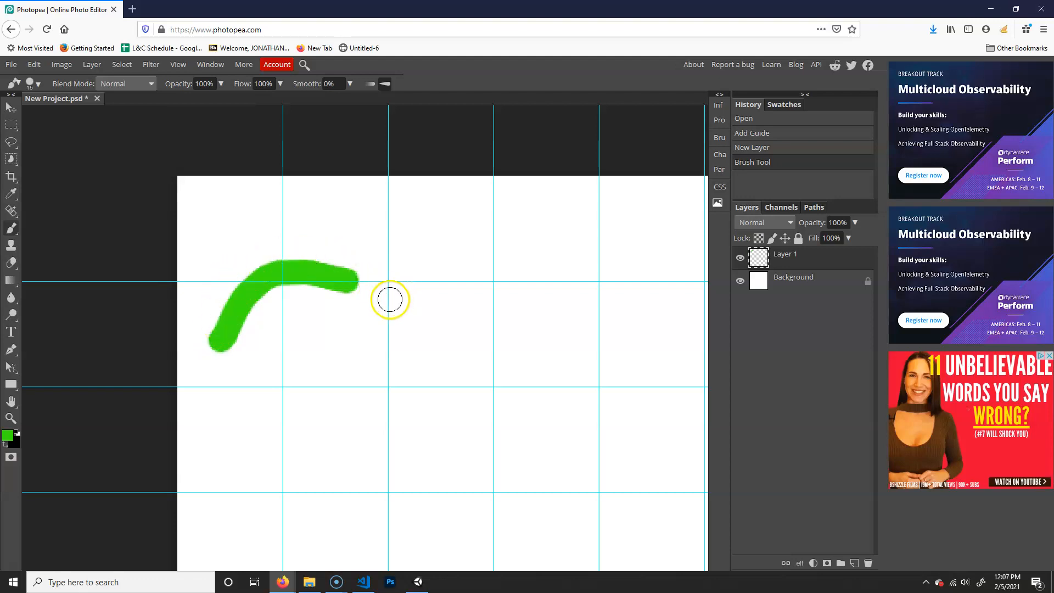
{"action": "key", "text": "ctrl+z"}
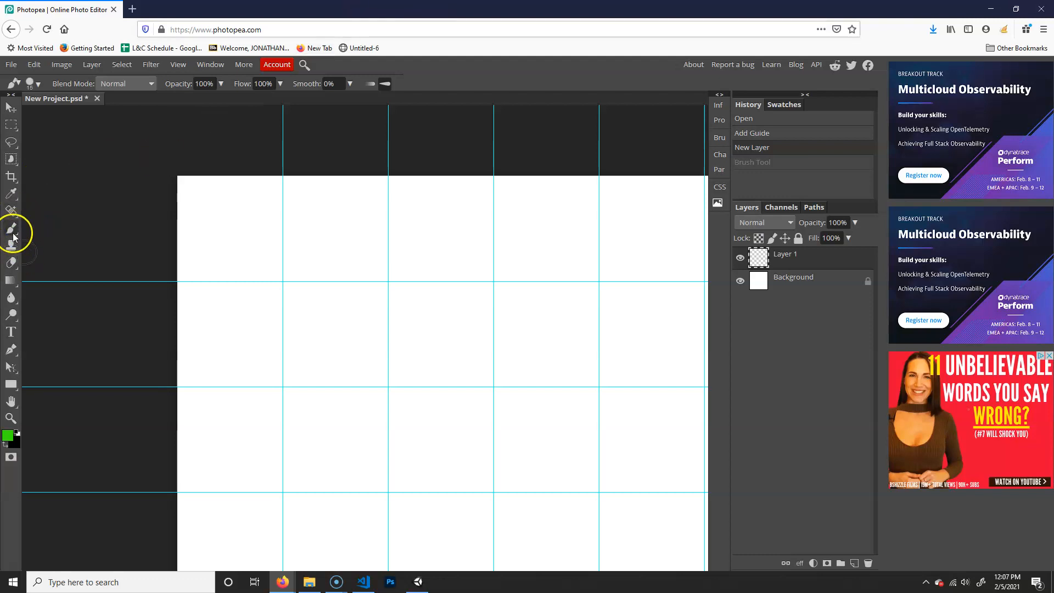
Draw a trial green stroke with the Pencil tool in the upper-left grid cells, and undo it
{"action": "left_click", "coordinate": [12, 231]}
{"action": "left_click", "coordinate": [59, 247]}
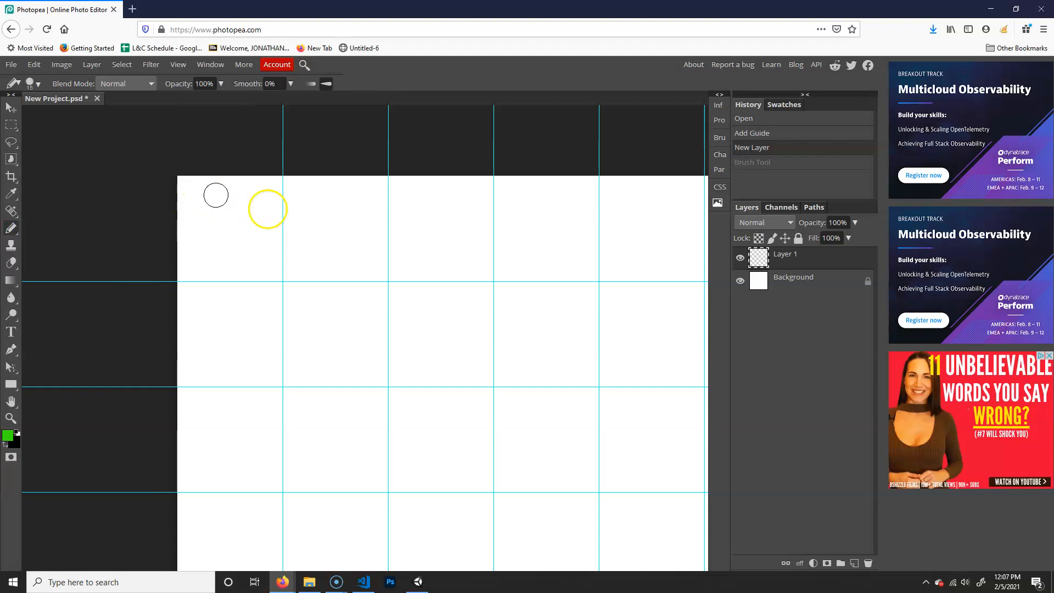
{"action": "mouse_move", "coordinate": [214, 290]}
{"action": "left_mouse_down"}
{"action": "mouse_move", "coordinate": [293, 227]}
{"action": "mouse_move", "coordinate": [345, 231]}
{"action": "left_mouse_up"}
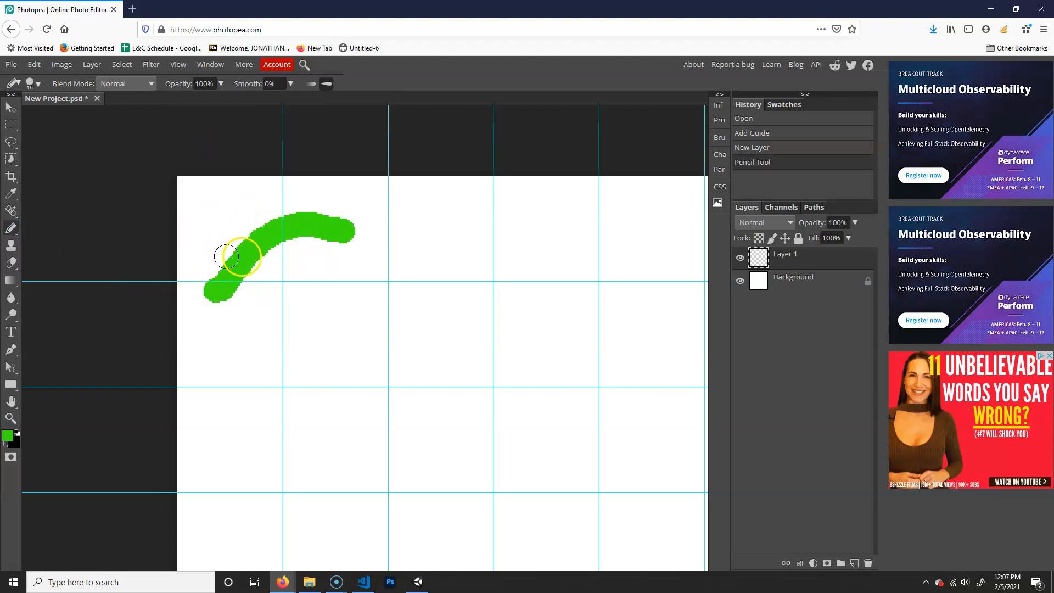
{"action": "key", "text": "ctrl+z"}
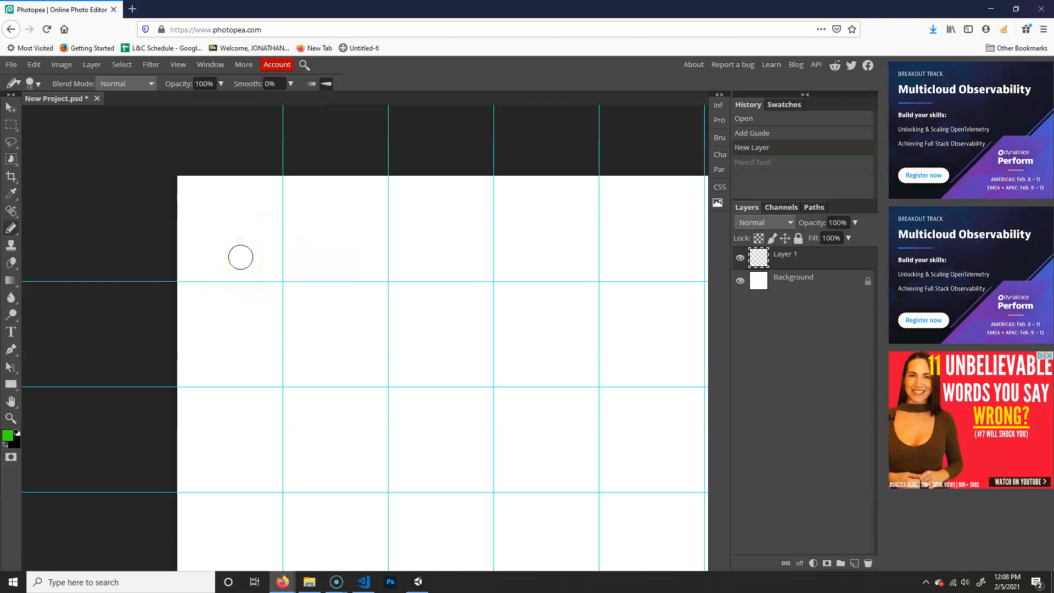
Switch to the Rectangle Select tool and check which elements selections snap to
{"action": "key", "text": "ctrl+plus"}
{"action": "mouse_move", "coordinate": [96, 207]}
{"action": "left_mouse_down"}
{"action": "mouse_move", "coordinate": [270, 268]}
{"action": "mouse_move", "coordinate": [188, 259]}
{"action": "left_mouse_up"}
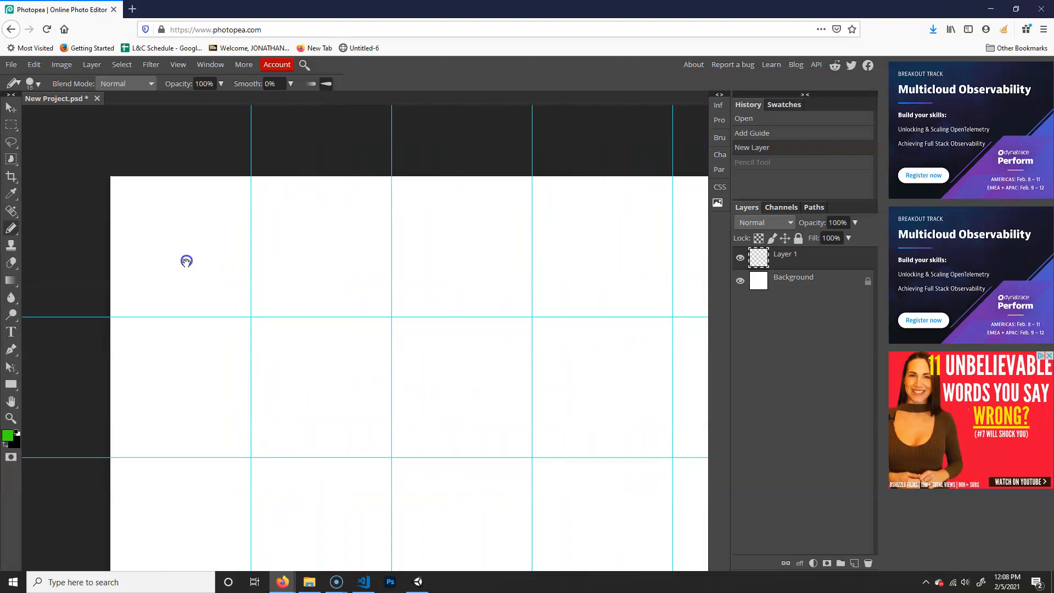
{"action": "left_click", "coordinate": [10, 126]}
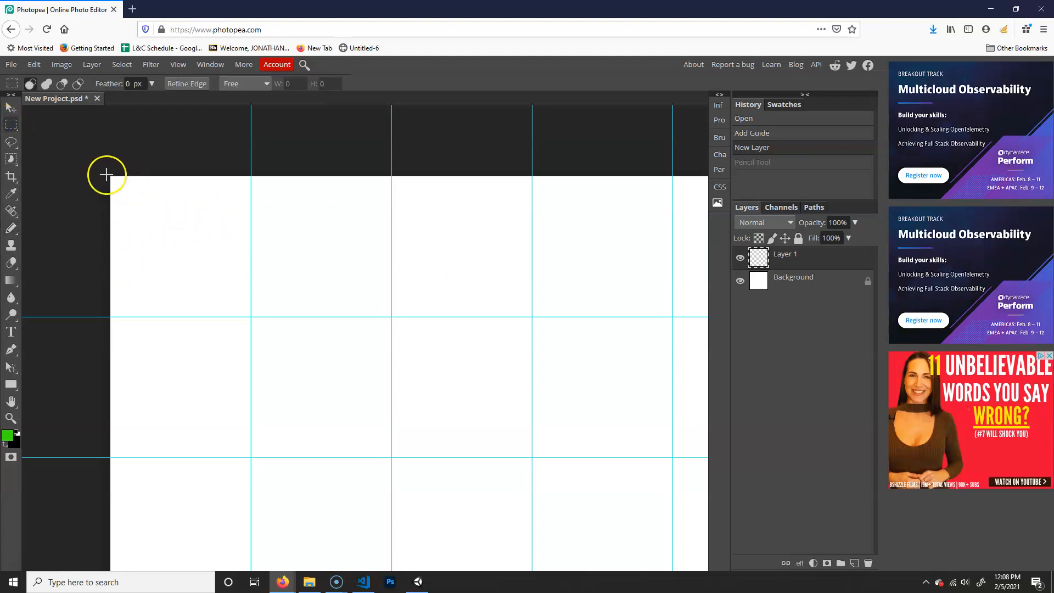
{"action": "left_click", "coordinate": [178, 65]}
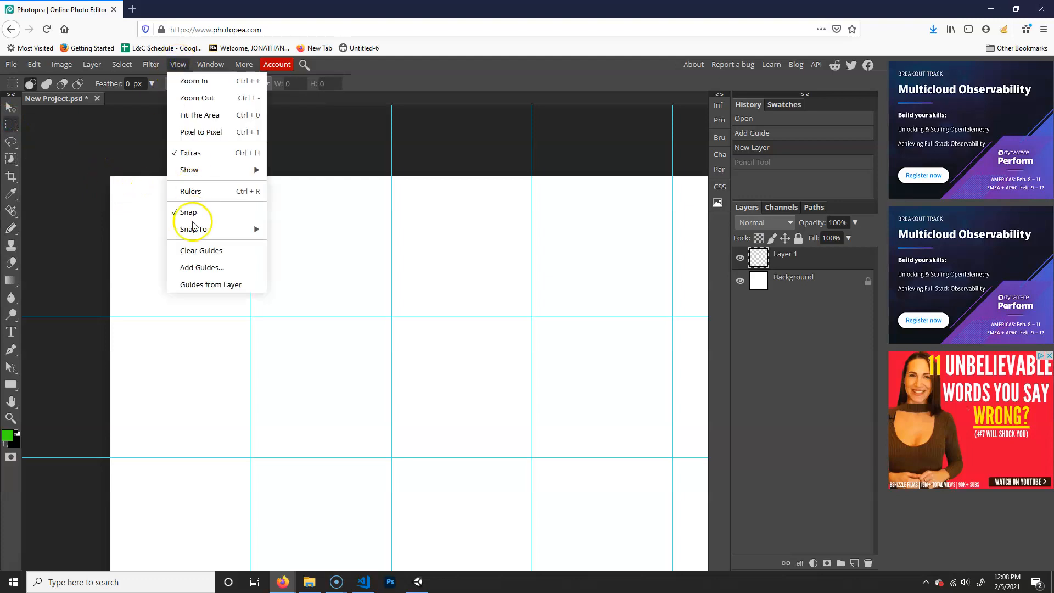
{"action": "mouse_move", "coordinate": [214, 237]}
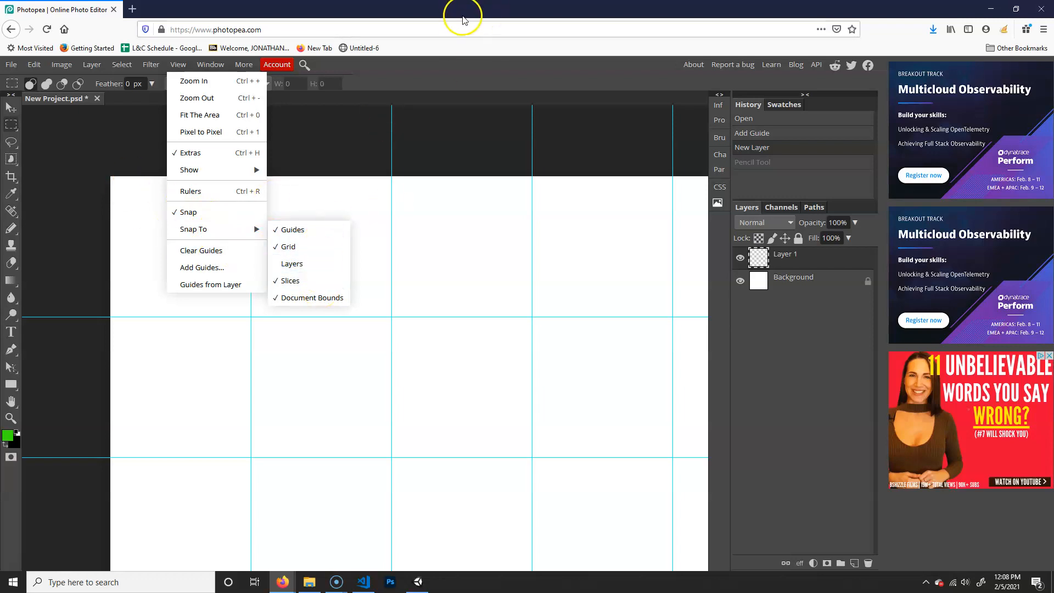
{"action": "left_click", "coordinate": [400, 175]}
Select a strip three grid cells wide and under half a cell tall from the canvas's upper-left corner, and fill it with green 53c136
{"action": "left_click_drag", "start_coordinate": [110, 173], "coordinate": [533, 230]}
{"action": "left_click_drag", "start_coordinate": [516, 296], "coordinate": [532, 232]}
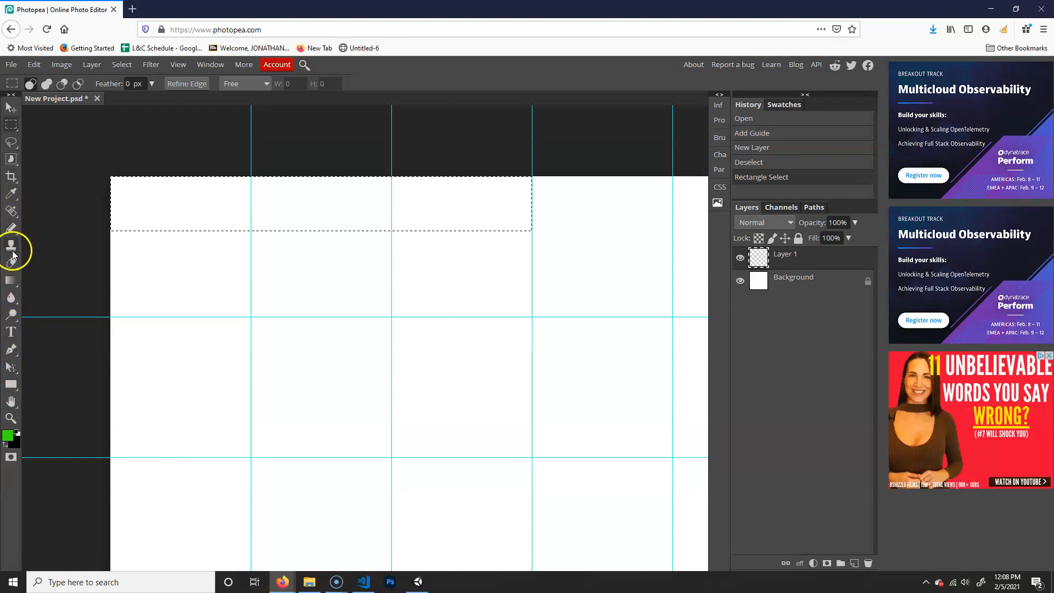
{"action": "right_click", "coordinate": [11, 282]}
{"action": "left_click", "coordinate": [61, 298]}
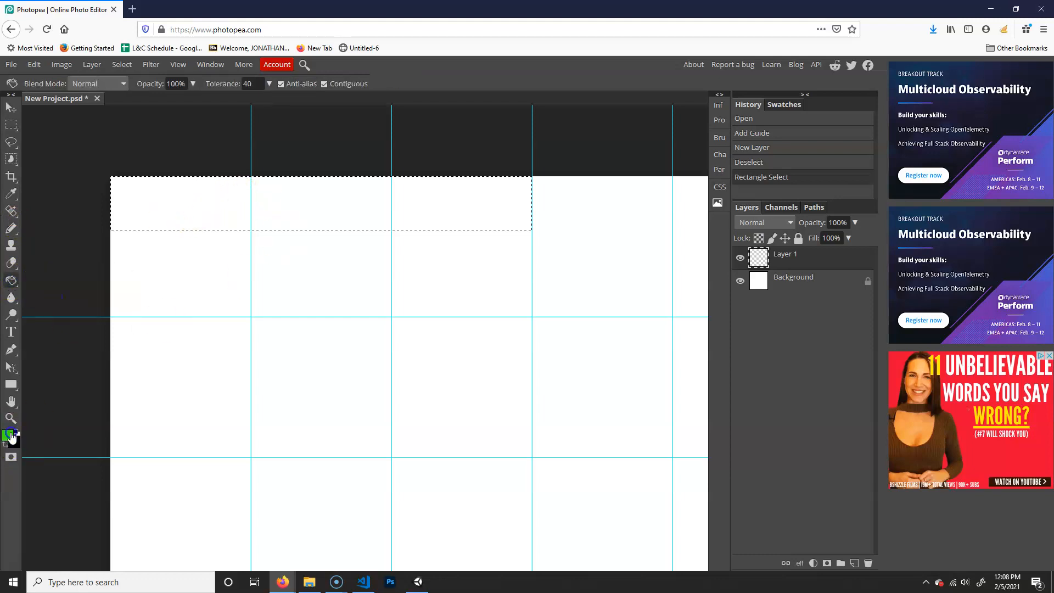
{"action": "left_click", "coordinate": [8, 435]}
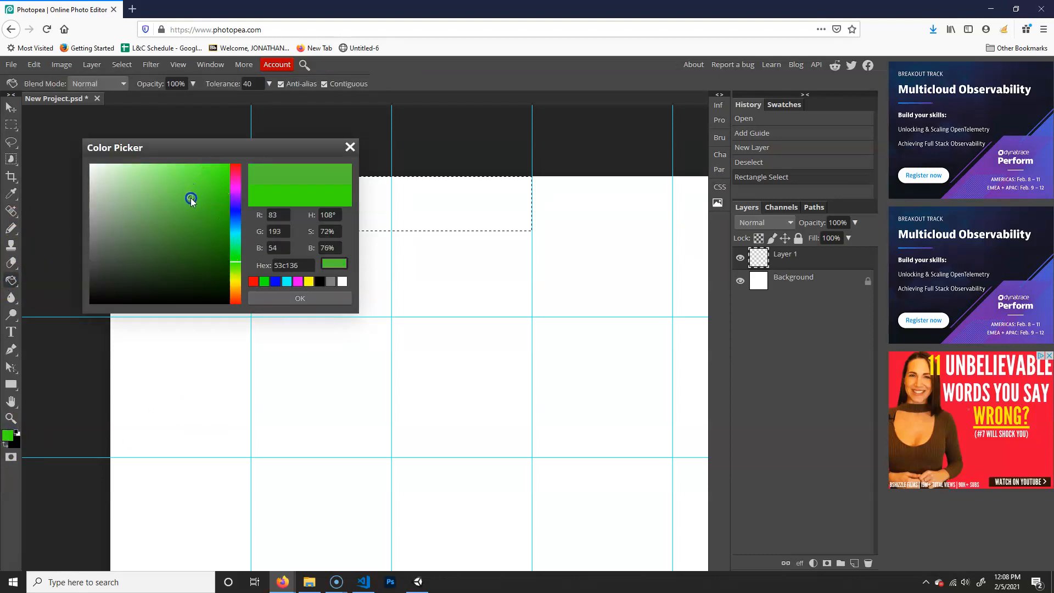
{"action": "left_click", "coordinate": [294, 296]}
{"action": "left_click", "coordinate": [173, 198]}
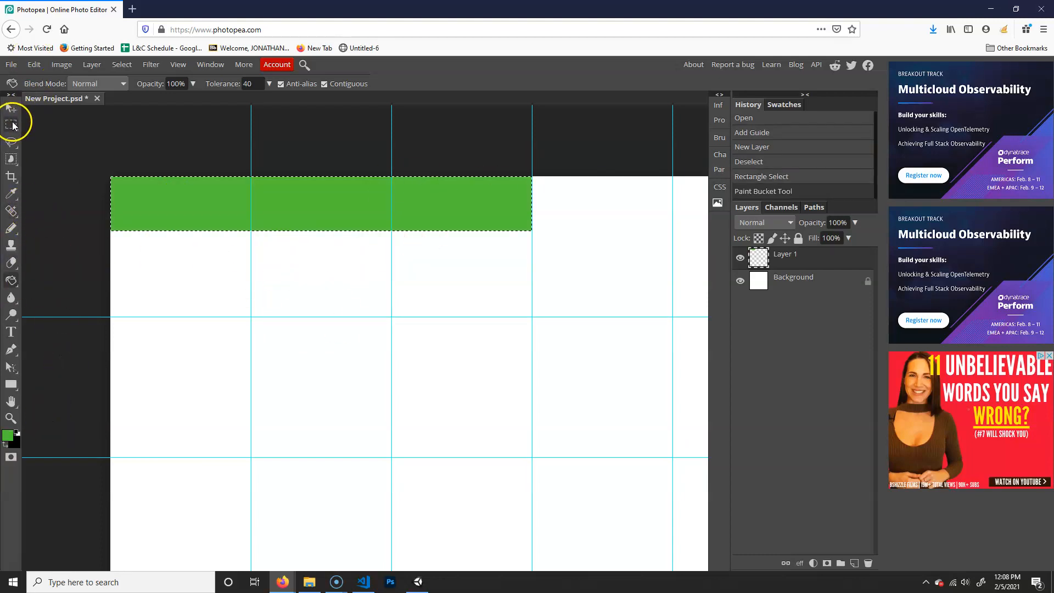
Select the rest of the first grid row beneath the green strip, three cells wide, and fill it with brown 66582c
{"action": "left_click", "coordinate": [11, 125]}
{"action": "left_click_drag", "start_coordinate": [109, 317], "coordinate": [532, 233]}
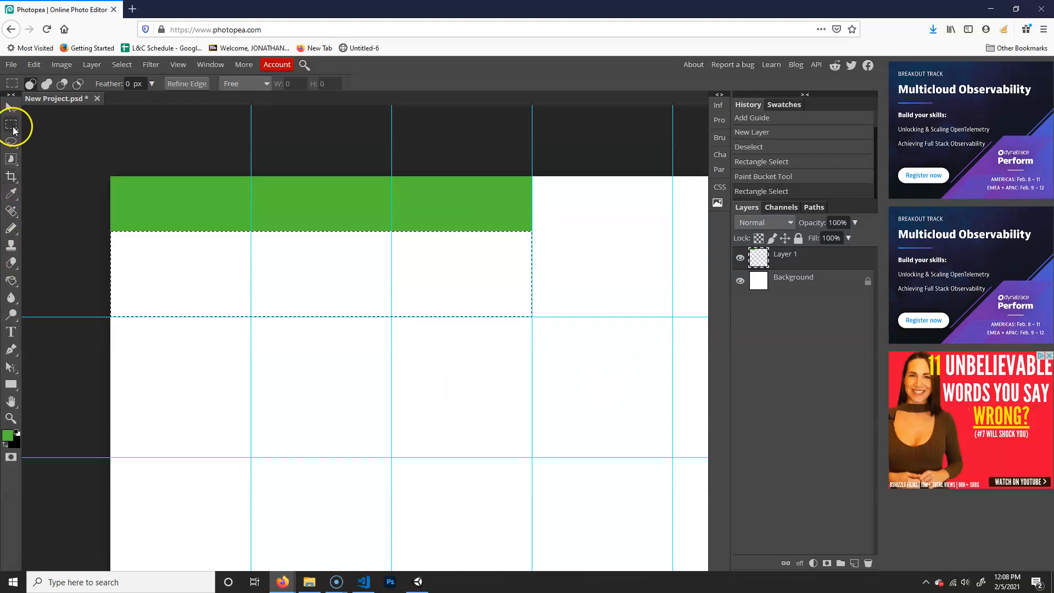
{"action": "left_click", "coordinate": [9, 437]}
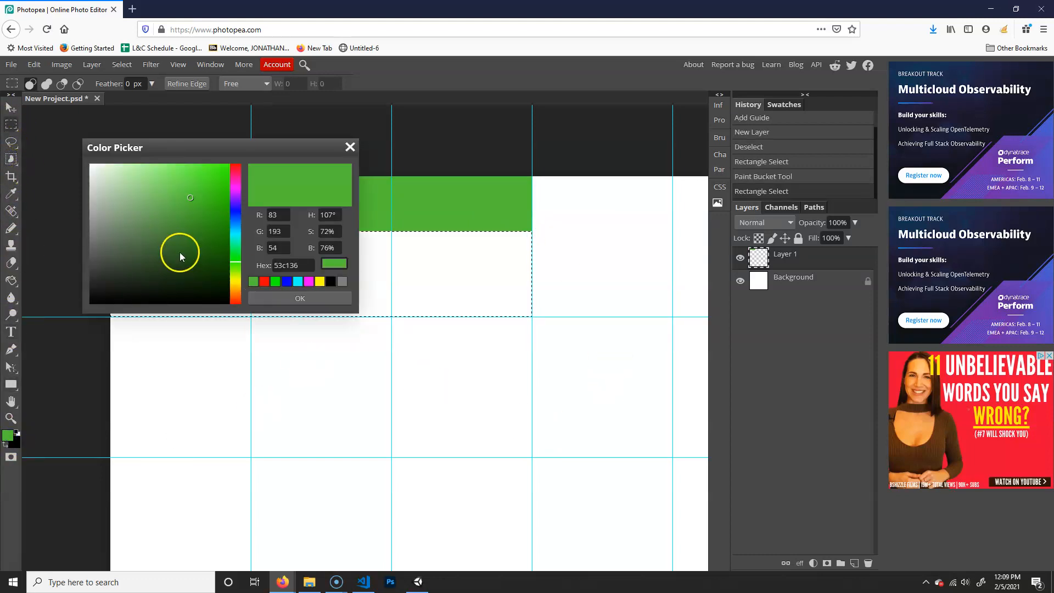
{"action": "left_click", "coordinate": [235, 288]}
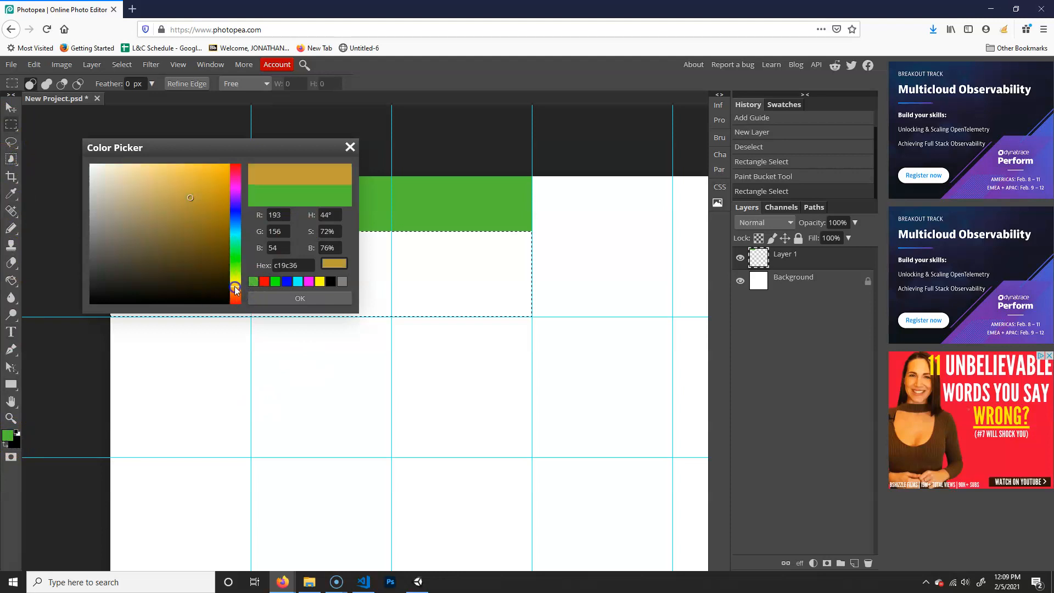
{"action": "left_click_drag", "start_coordinate": [186, 215], "coordinate": [170, 248]}
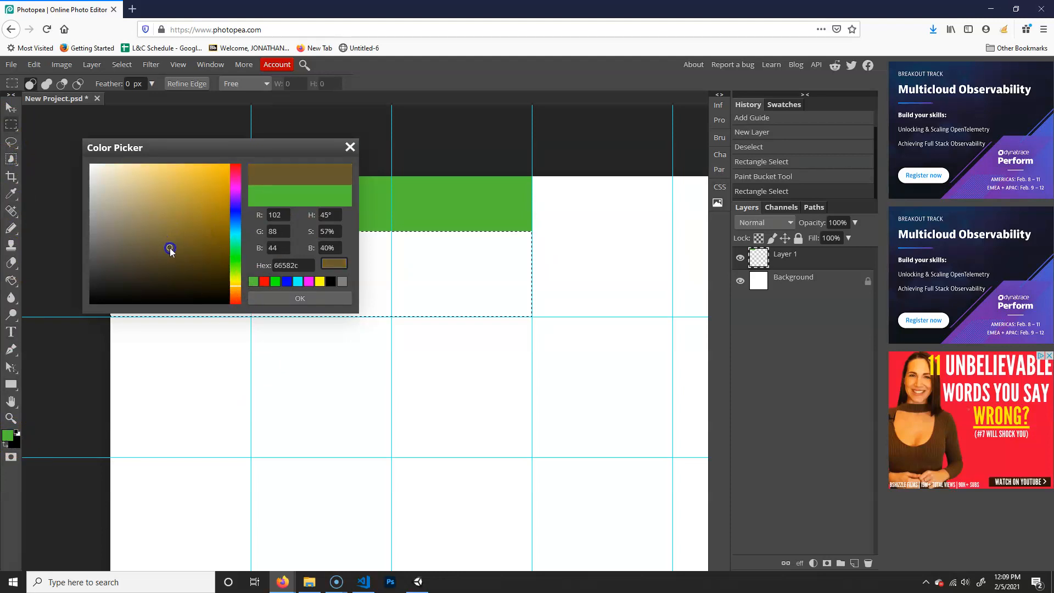
{"action": "left_click", "coordinate": [300, 299]}
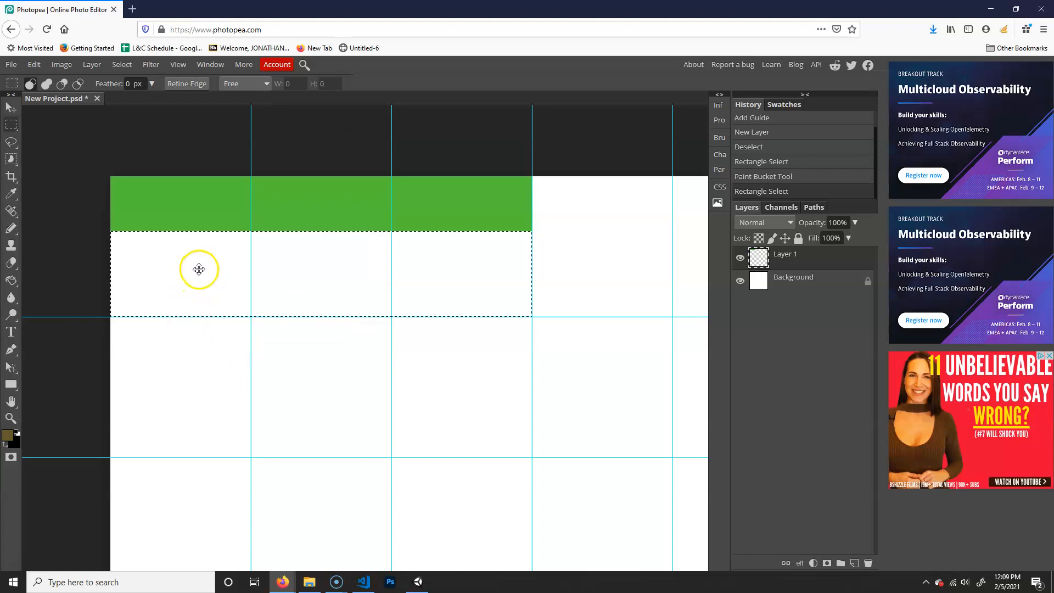
{"action": "key", "text": "g"}
{"action": "left_click", "coordinate": [307, 309]}
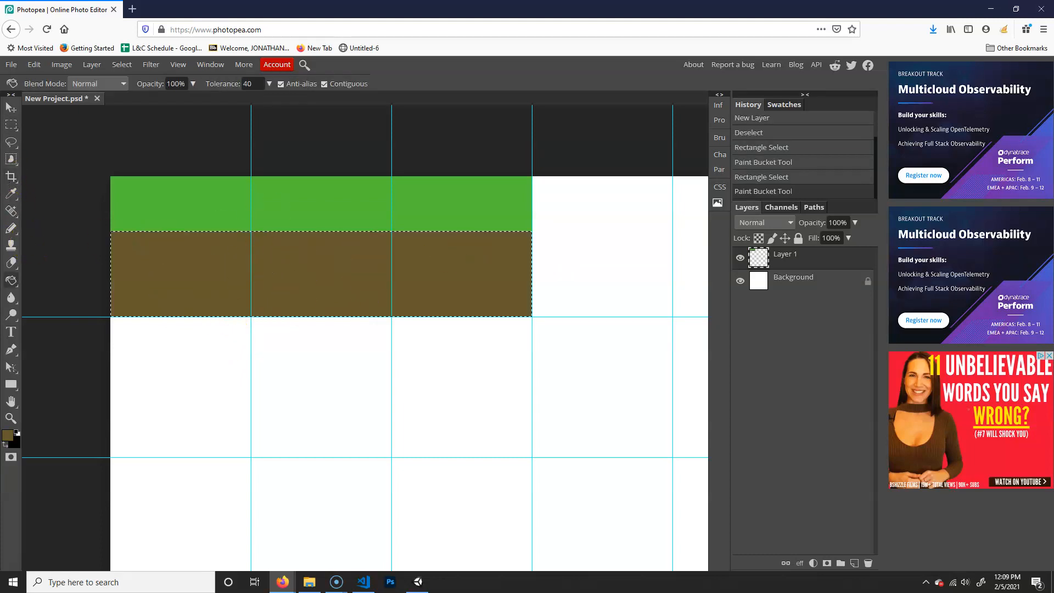
Select the next two grid rows across the same three columns, fill them with the same brown, and deselect
{"action": "left_click", "coordinate": [12, 128]}
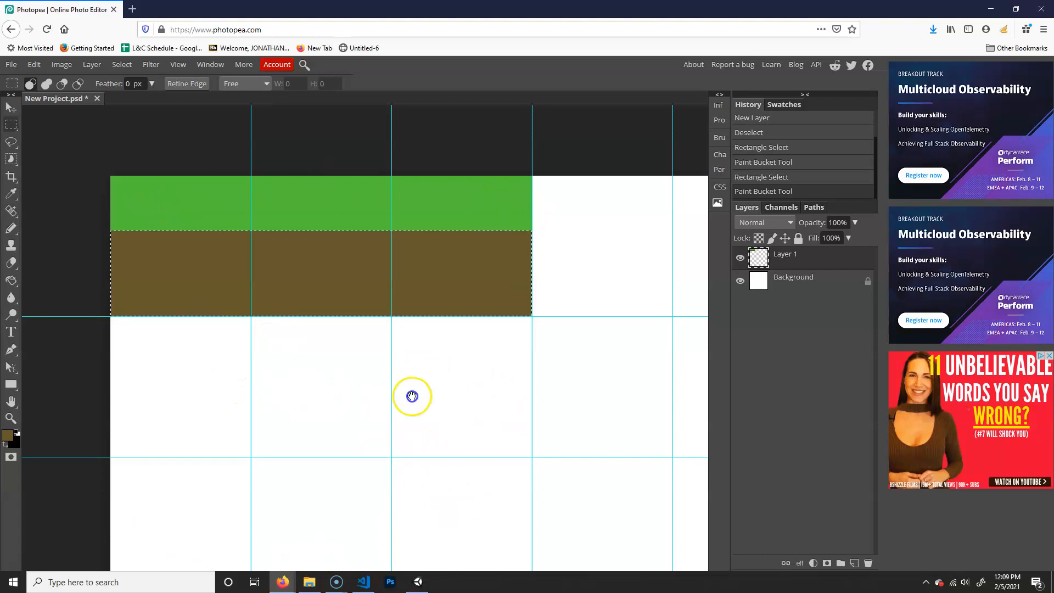
{"action": "scroll", "coordinate": [412, 395], "scroll_direction": "down", "scroll_amount": 2}
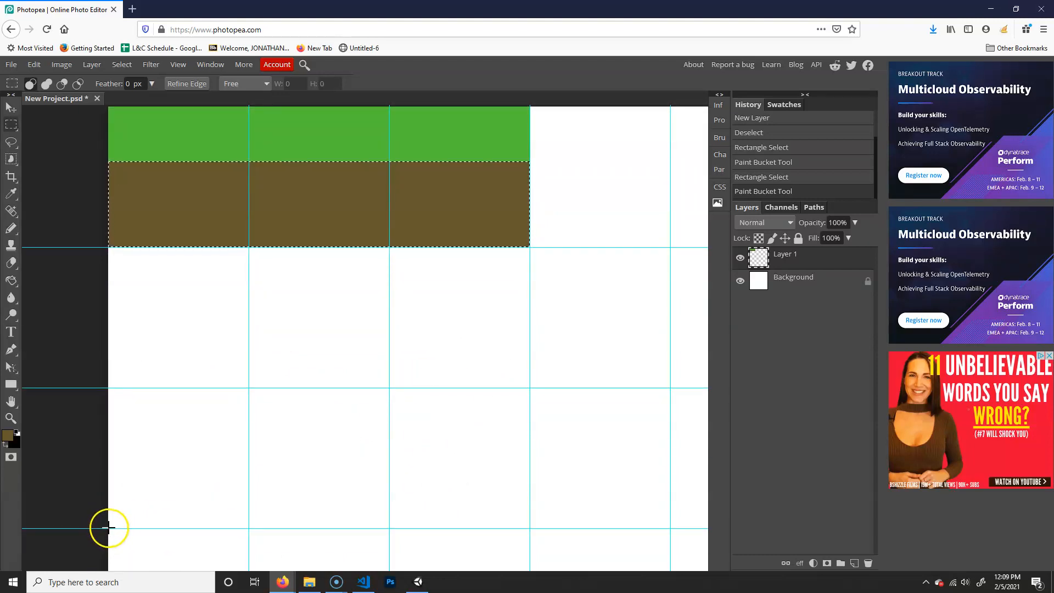
{"action": "left_click_drag", "start_coordinate": [108, 528], "coordinate": [533, 248]}
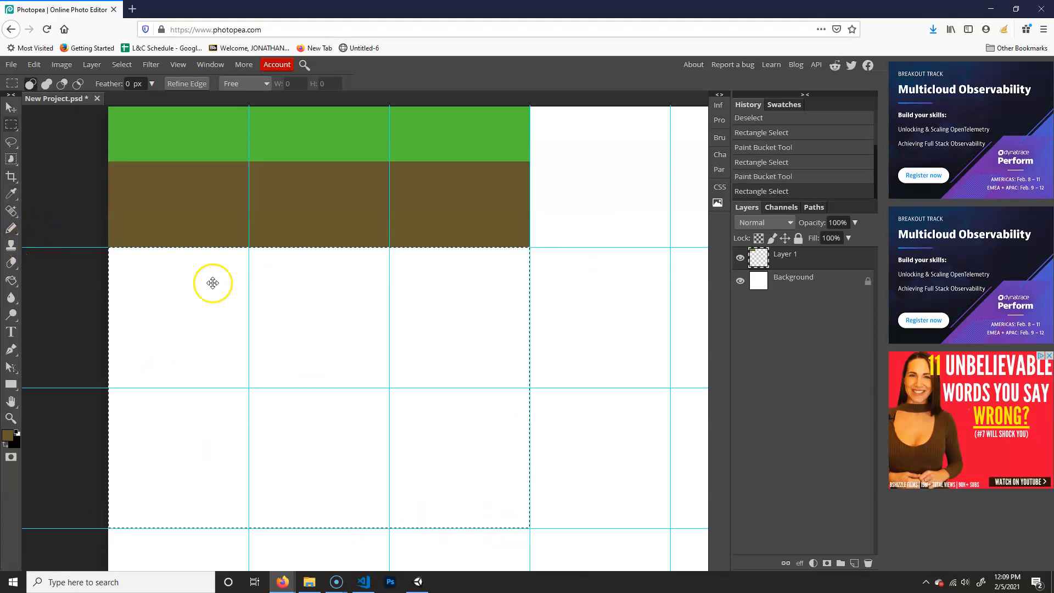
{"action": "key", "text": "g"}
{"action": "left_click", "coordinate": [291, 445]}
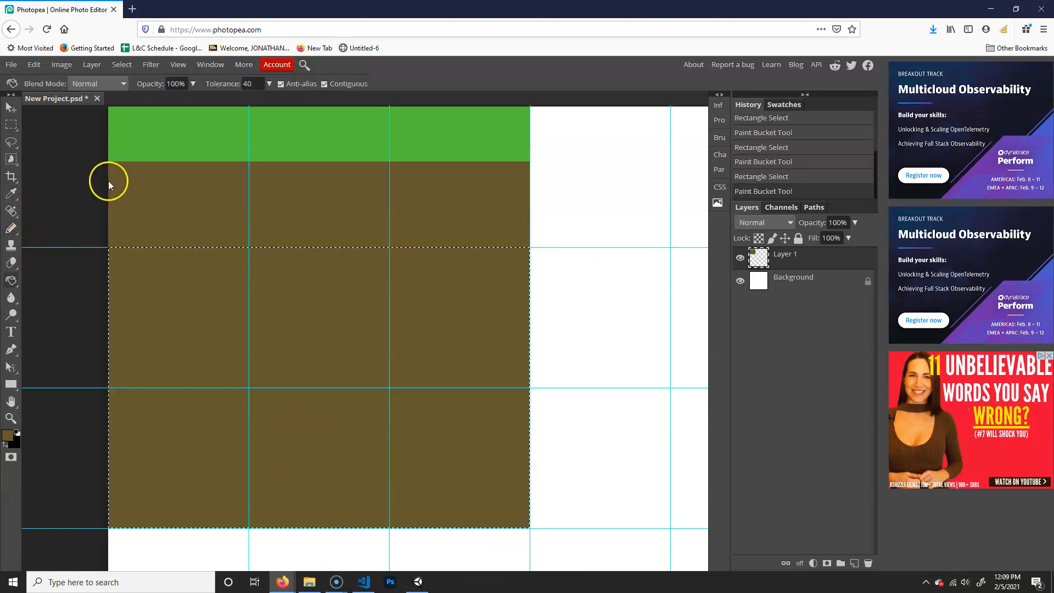
{"action": "key", "text": "ctrl+d"}
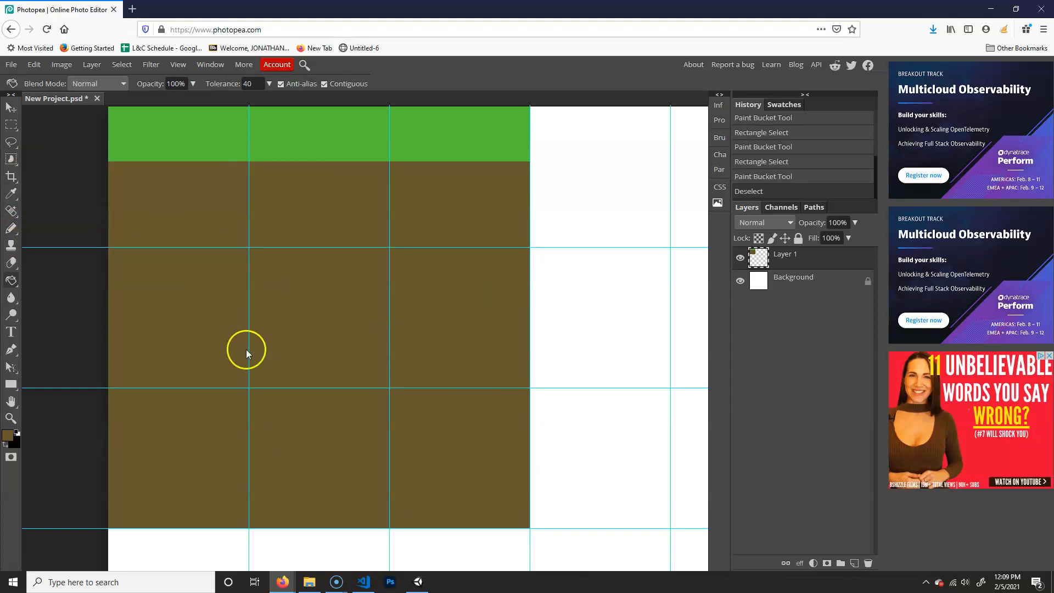
Switch to the Eraser and set its mode to Pencil Tool
{"action": "scroll", "coordinate": [475, 301], "scroll_direction": "up", "scroll_amount": 4}
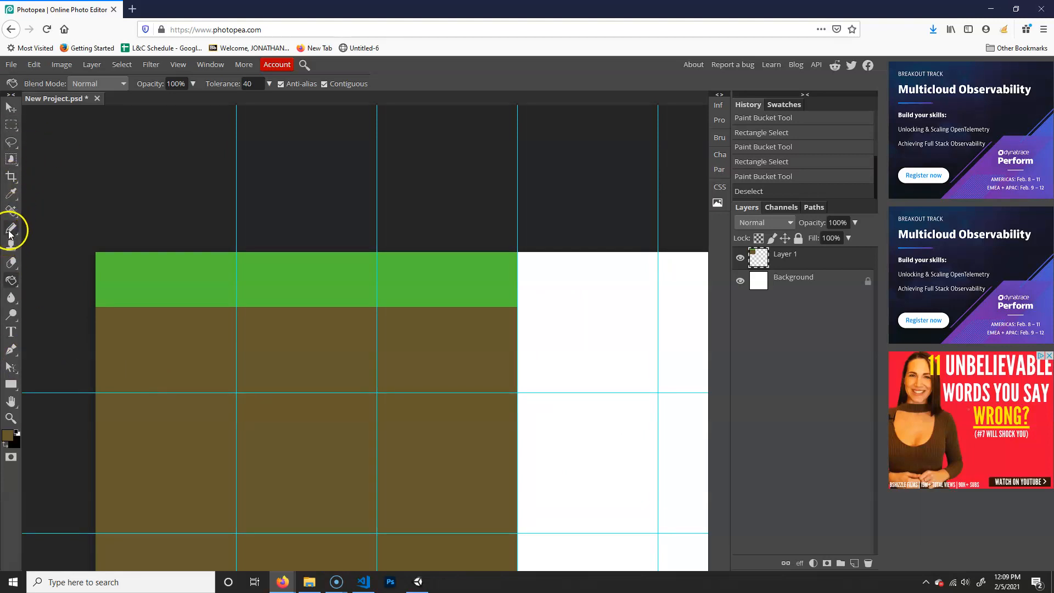
{"action": "left_click", "coordinate": [12, 263]}
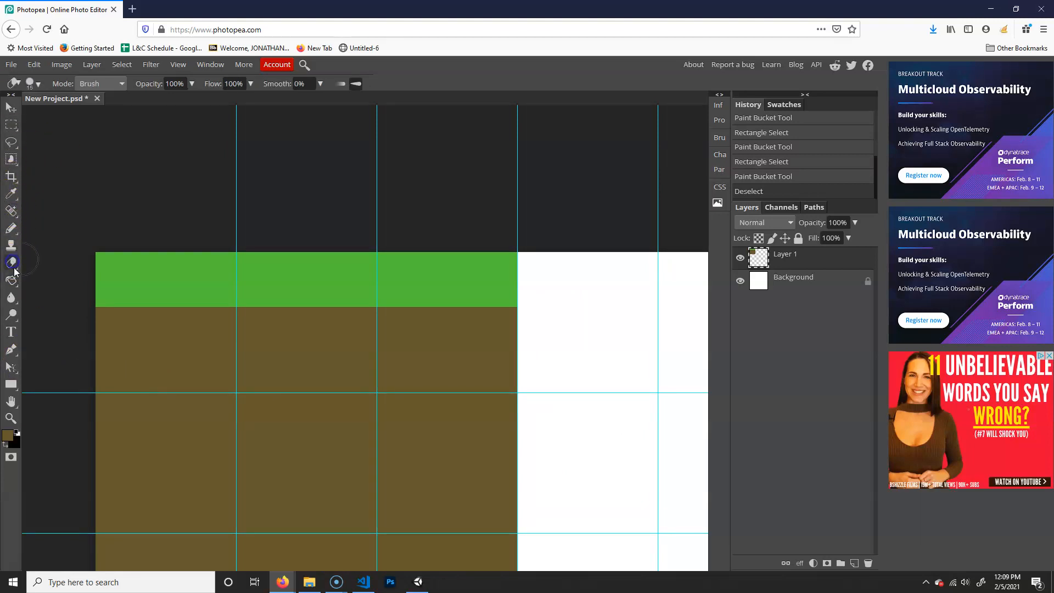
{"action": "left_click", "coordinate": [118, 87]}
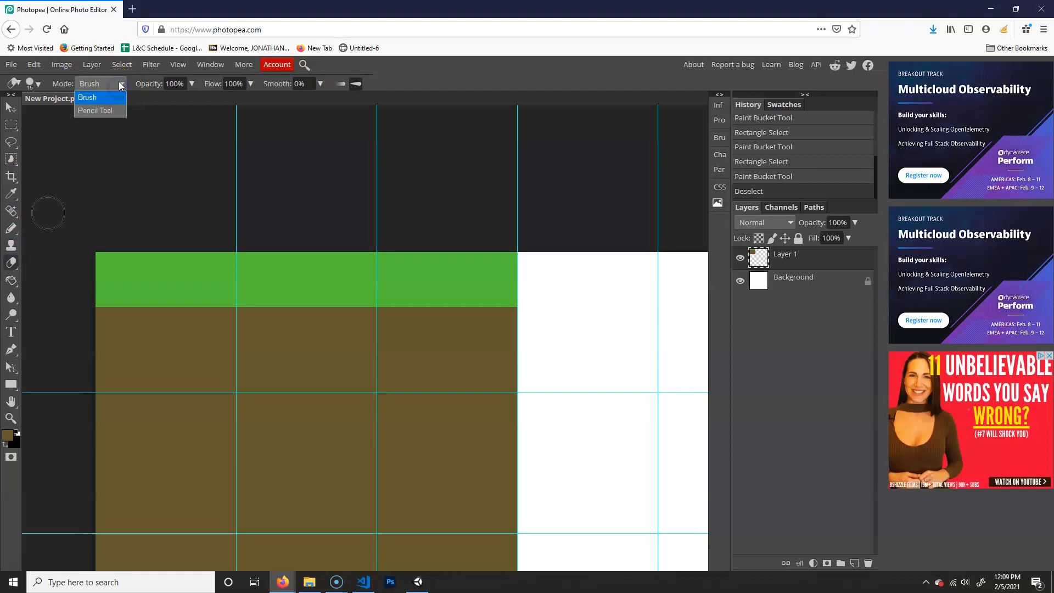
{"action": "left_click", "coordinate": [104, 112]}
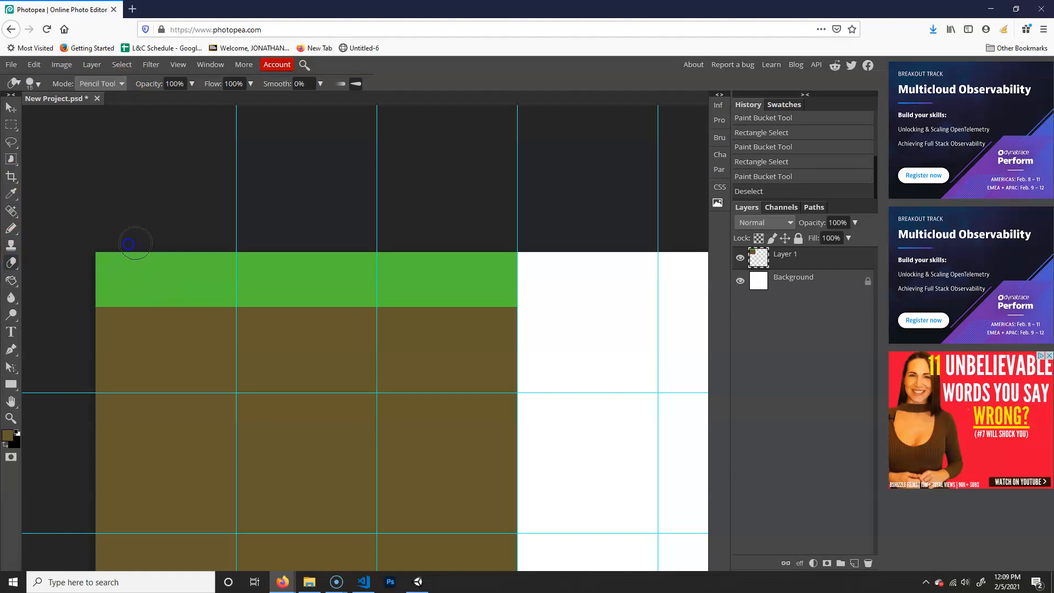
Try erasing the green strip's upper-left corner in Pencil Tool mode and in Brush mode, undoing each stroke
{"action": "left_click_drag", "start_coordinate": [144, 241], "coordinate": [80, 258]}
{"action": "key", "text": "ctrl+z"}
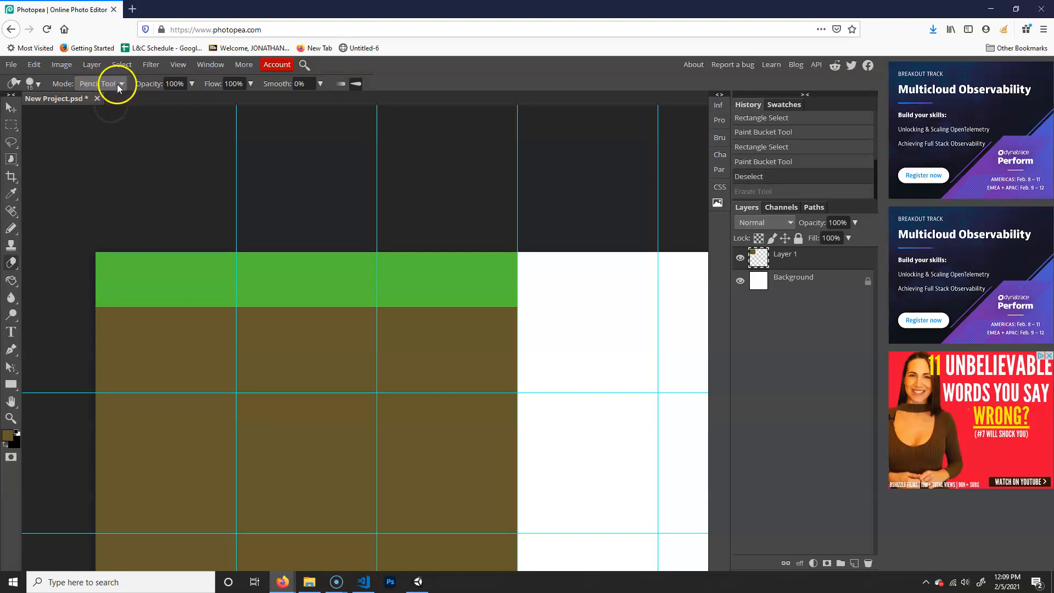
{"action": "left_click", "coordinate": [118, 85]}
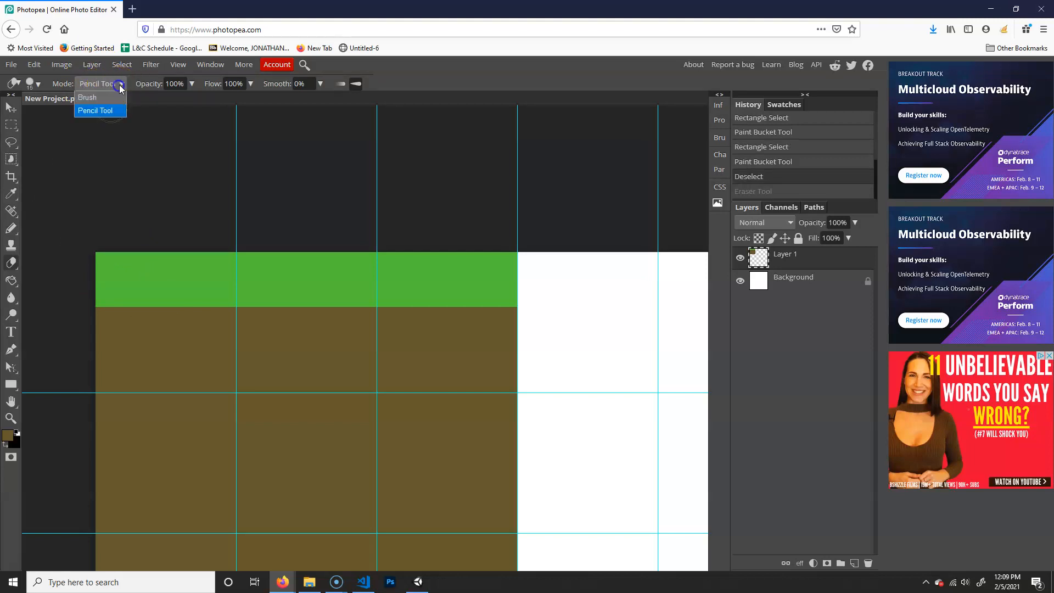
{"action": "left_click", "coordinate": [88, 98]}
{"action": "left_click_drag", "start_coordinate": [106, 245], "coordinate": [103, 248]}
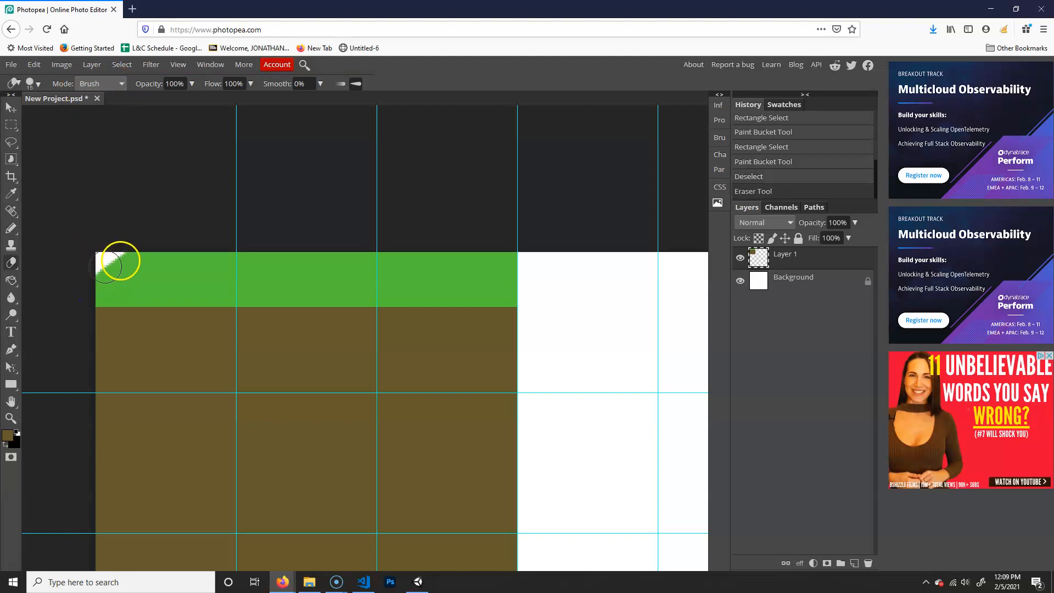
{"action": "key", "text": "ctrl+z"}
Set the Eraser to Pencil Tool mode and erase a small rounded notch from the green strip's upper-left corner
{"action": "left_click", "coordinate": [117, 112]}
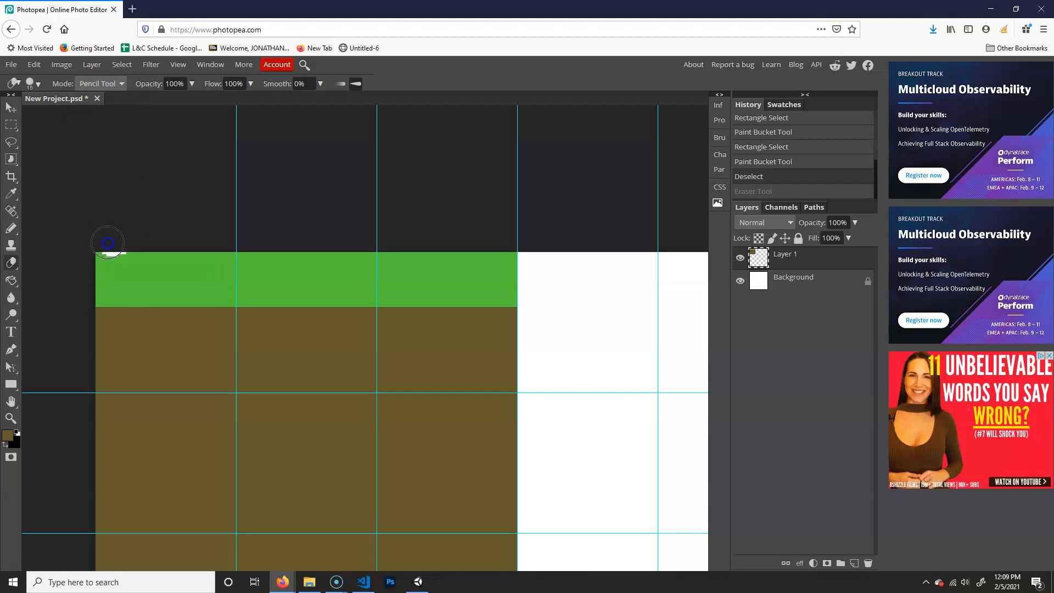
{"action": "left_click_drag", "start_coordinate": [70, 317], "coordinate": [71, 326]}
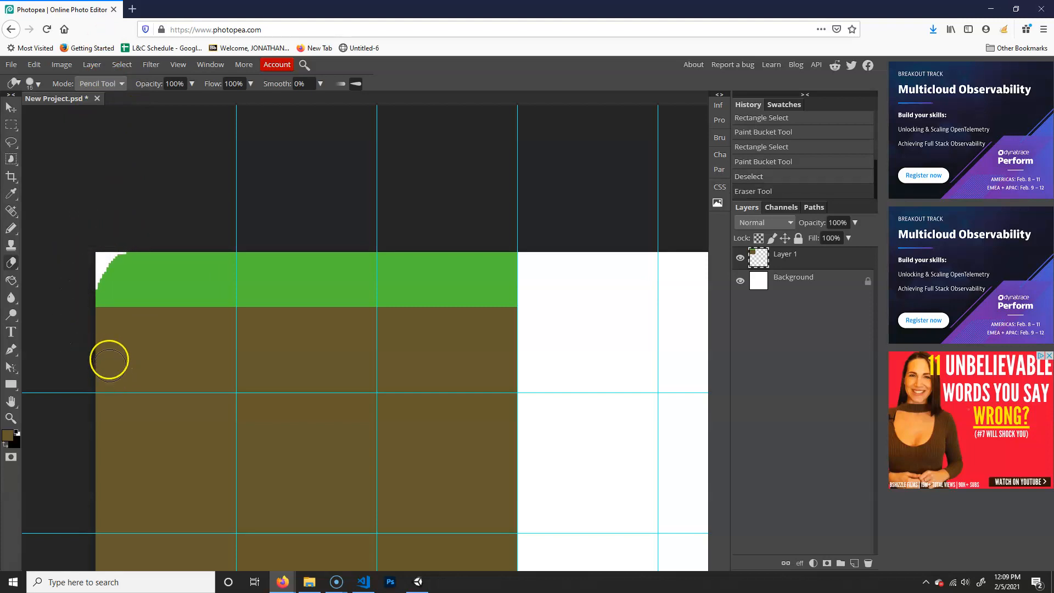
{"action": "key", "text": "ctrl+z"}
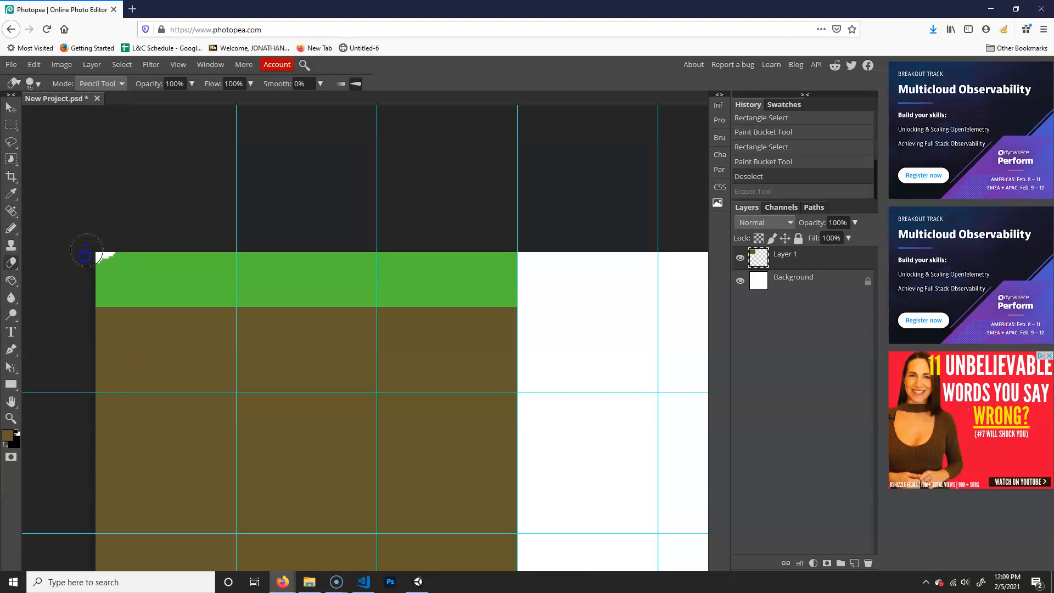
{"action": "left_click", "coordinate": [85, 308]}
{"action": "key", "text": "ctrl+z"}
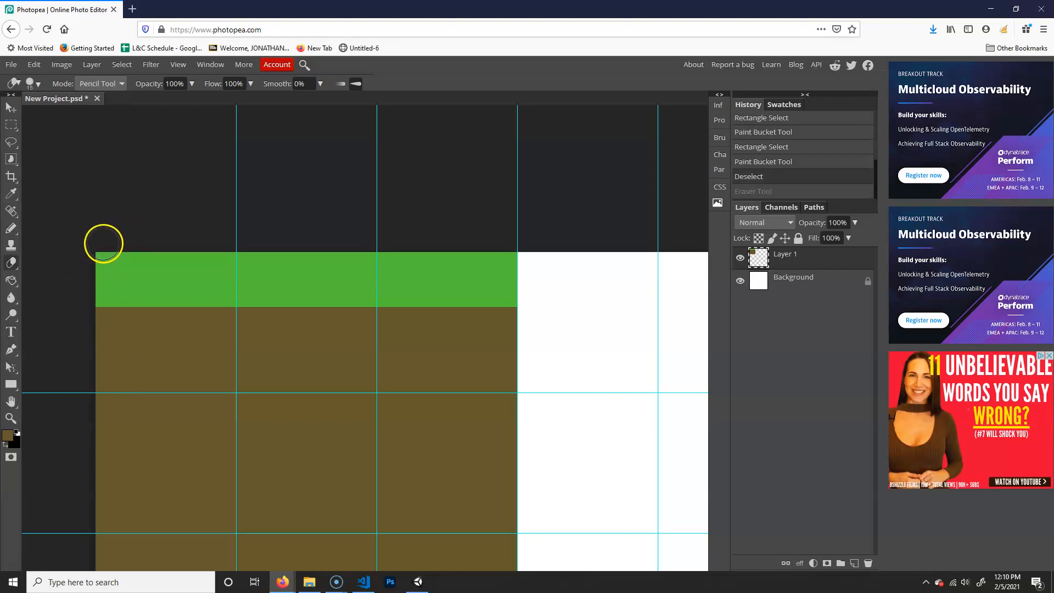
{"action": "key", "text": "ctrl+shift+z"}
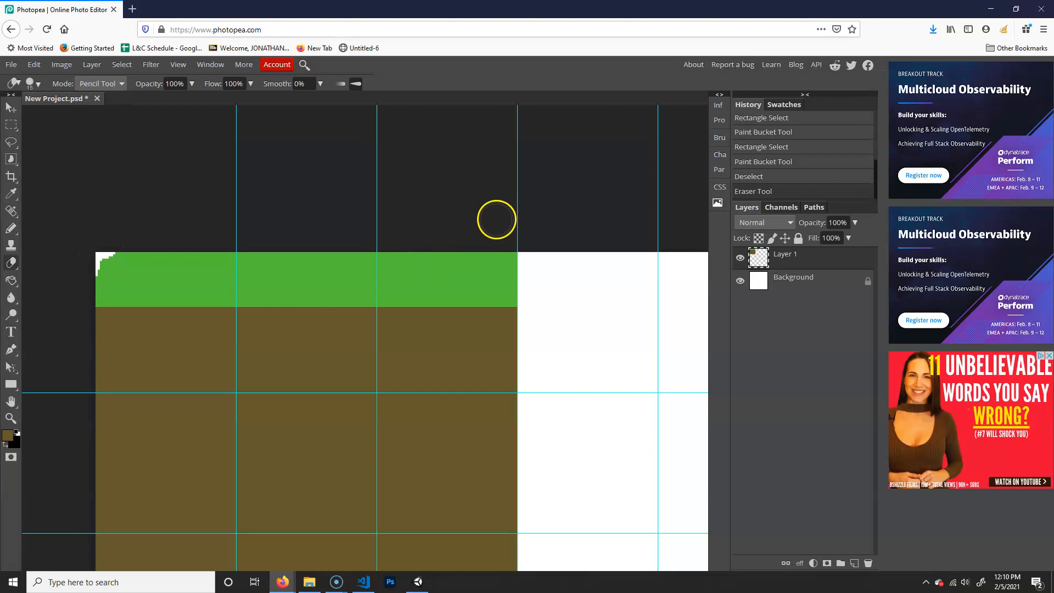
Erase small rounded notches from the tile block's upper-right, lower-right and lower-left corners
{"action": "left_click_drag", "start_coordinate": [530, 277], "coordinate": [531, 282]}
{"action": "mouse_move", "coordinate": [615, 464]}
{"action": "left_mouse_down"}
{"action": "mouse_move", "coordinate": [607, 437]}
{"action": "mouse_move", "coordinate": [644, 185]}
{"action": "left_mouse_up"}
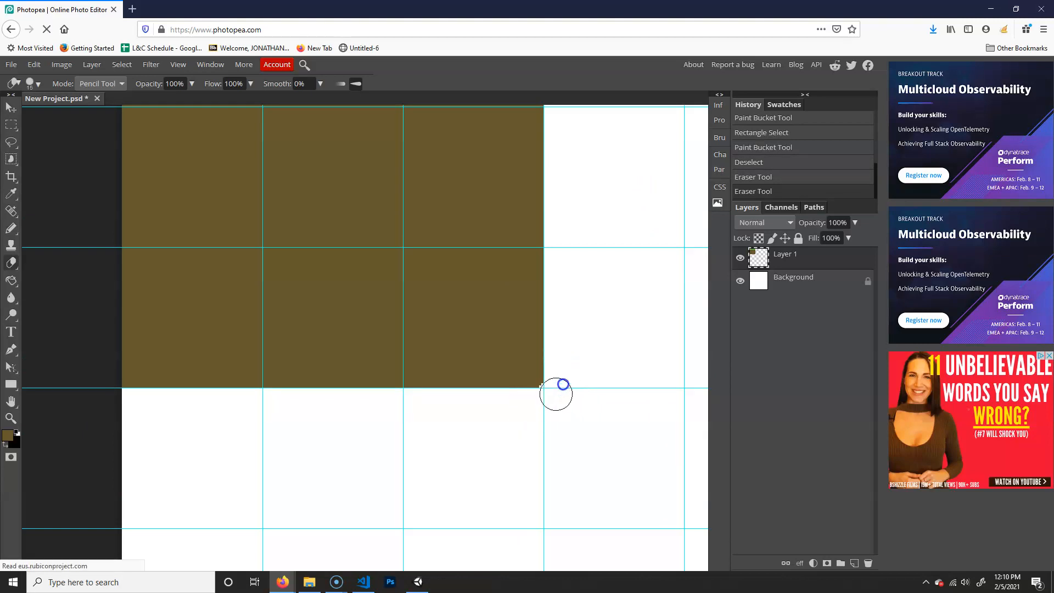
{"action": "left_click_drag", "start_coordinate": [521, 407], "coordinate": [516, 410]}
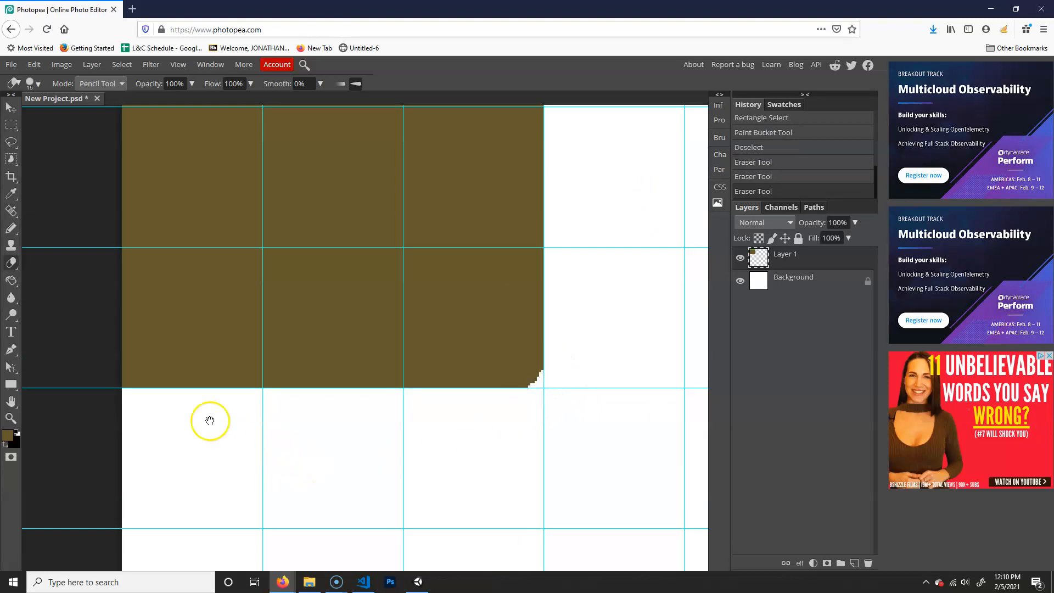
{"action": "left_click_drag", "start_coordinate": [217, 419], "coordinate": [351, 422]}
{"action": "left_click_drag", "start_coordinate": [222, 360], "coordinate": [222, 357]}
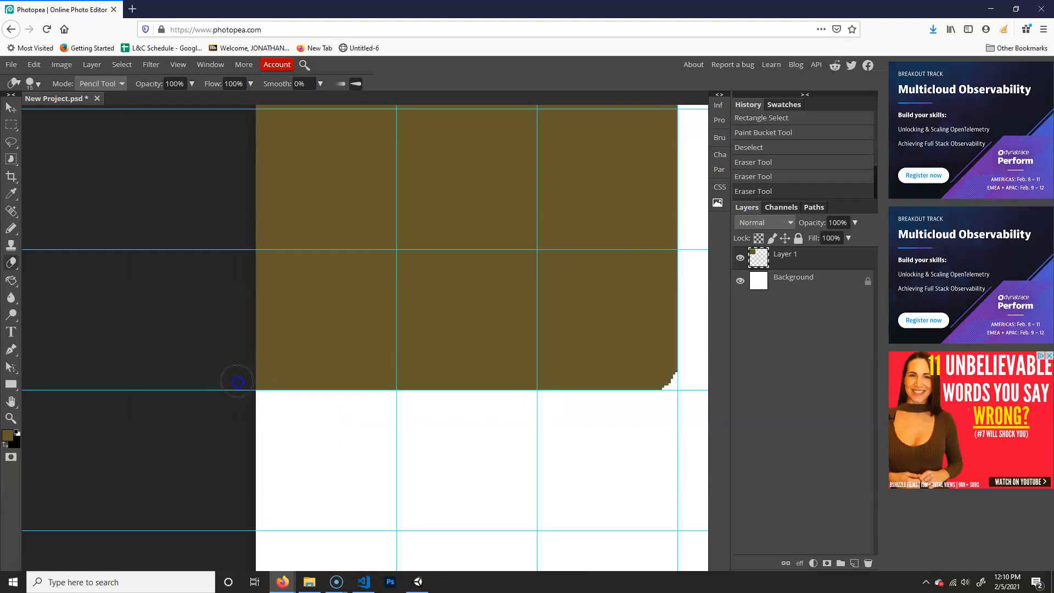
{"action": "left_click_drag", "start_coordinate": [238, 359], "coordinate": [242, 328]}
Paint over the stray erased gap on the block's left edge with the Pencil in the dirt brown
{"action": "mouse_move", "coordinate": [392, 231]}
{"action": "left_mouse_down"}
{"action": "mouse_move", "coordinate": [355, 242]}
{"action": "mouse_move", "coordinate": [297, 324]}
{"action": "mouse_move", "coordinate": [315, 318]}
{"action": "left_mouse_up"}
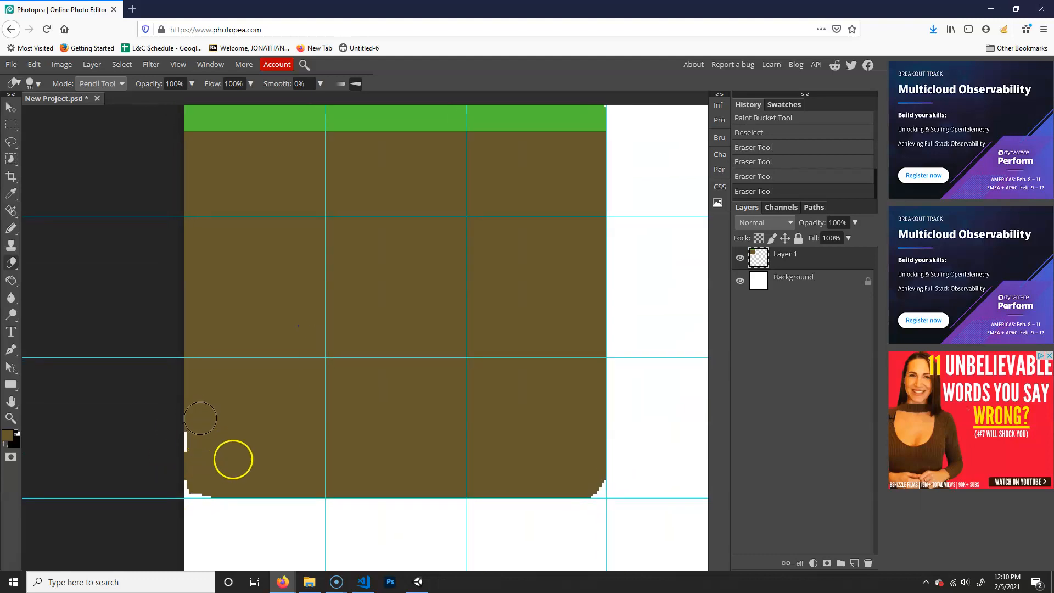
{"action": "key", "text": "b"}
{"action": "left_click_drag", "start_coordinate": [188, 433], "coordinate": [188, 452]}
{"action": "left_click_drag", "start_coordinate": [396, 299], "coordinate": [384, 361]}
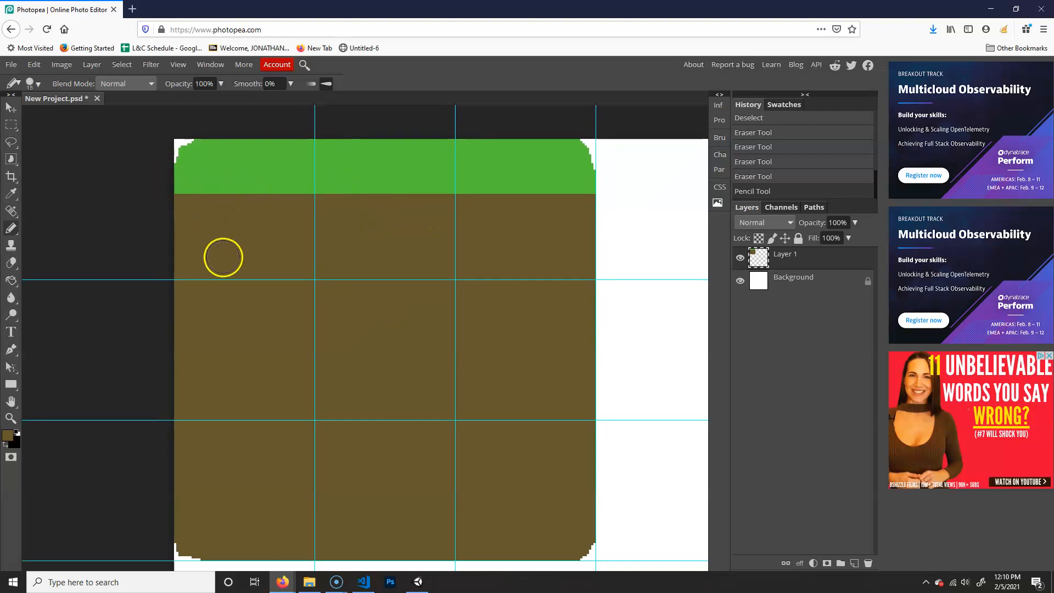
{"action": "left_click_drag", "start_coordinate": [414, 239], "coordinate": [265, 281]}
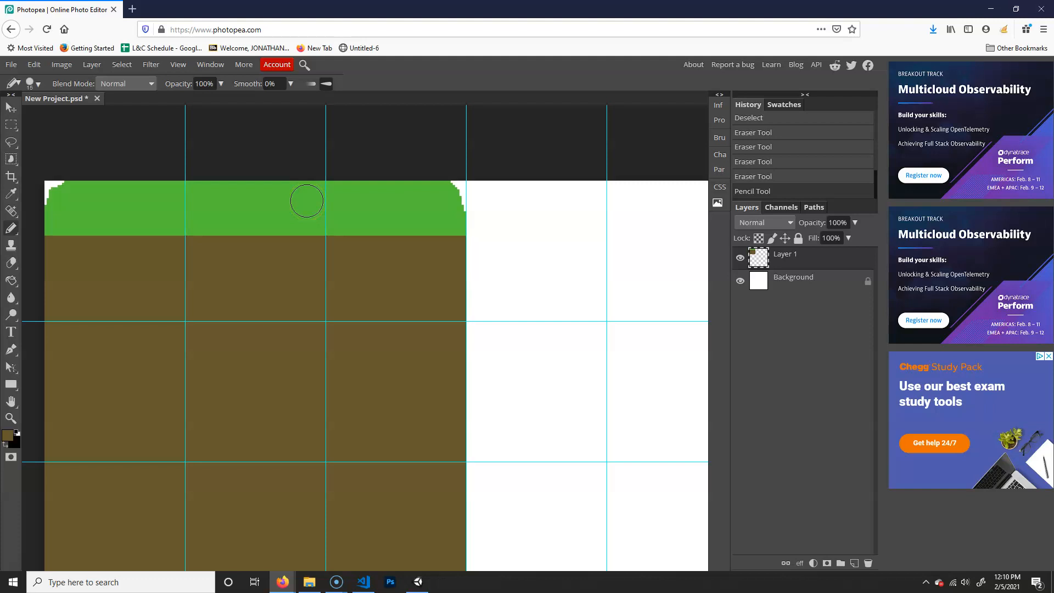
{"action": "left_click_drag", "start_coordinate": [377, 365], "coordinate": [426, 262]}
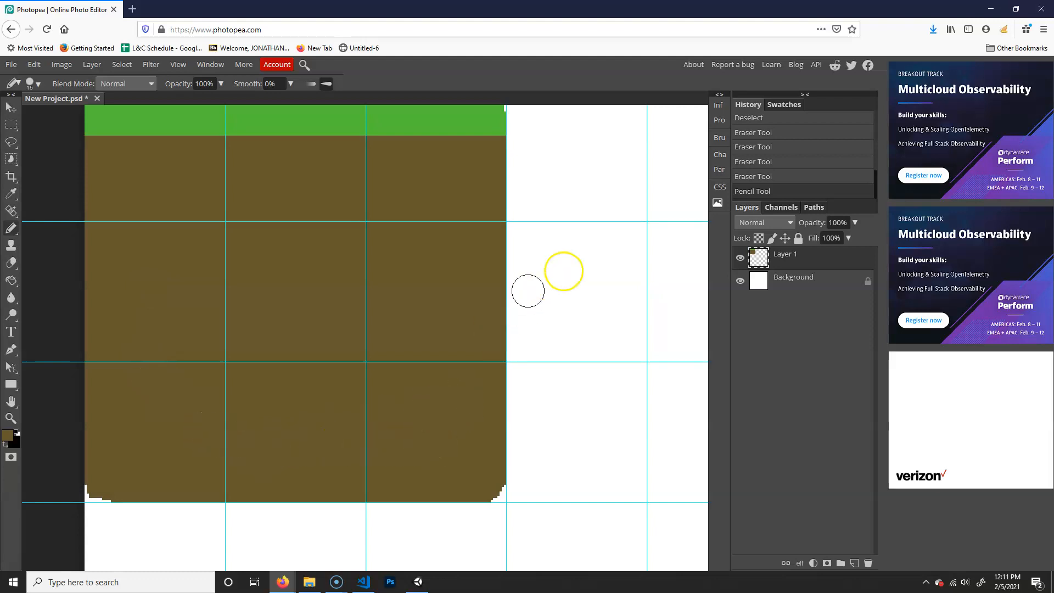
{"action": "key", "text": "space"}
{"action": "left_click_drag", "start_coordinate": [232, 241], "coordinate": [225, 337]}
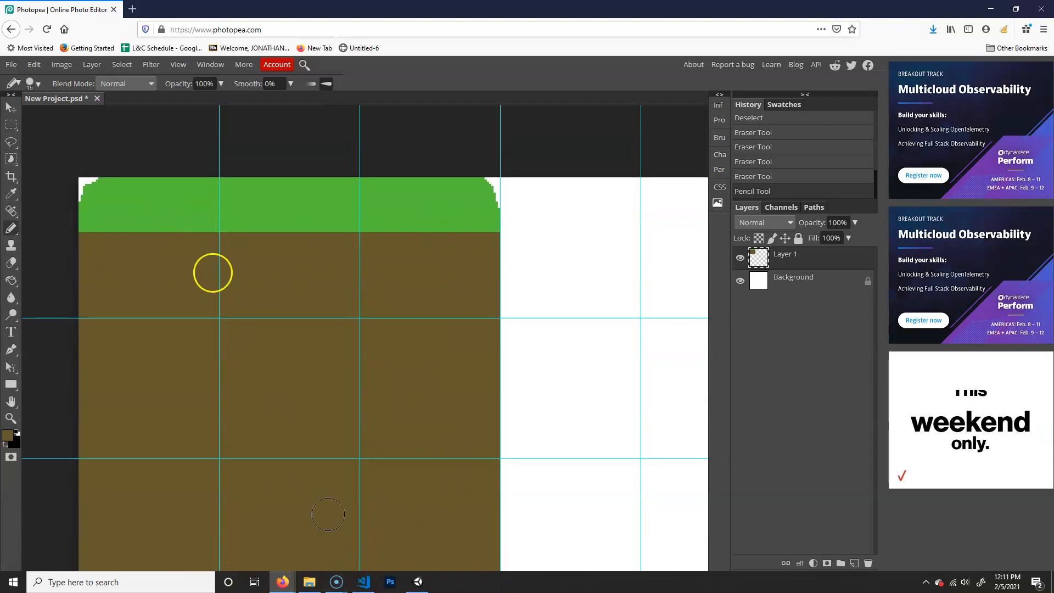
{"action": "left_click_drag", "start_coordinate": [428, 356], "coordinate": [443, 296]}
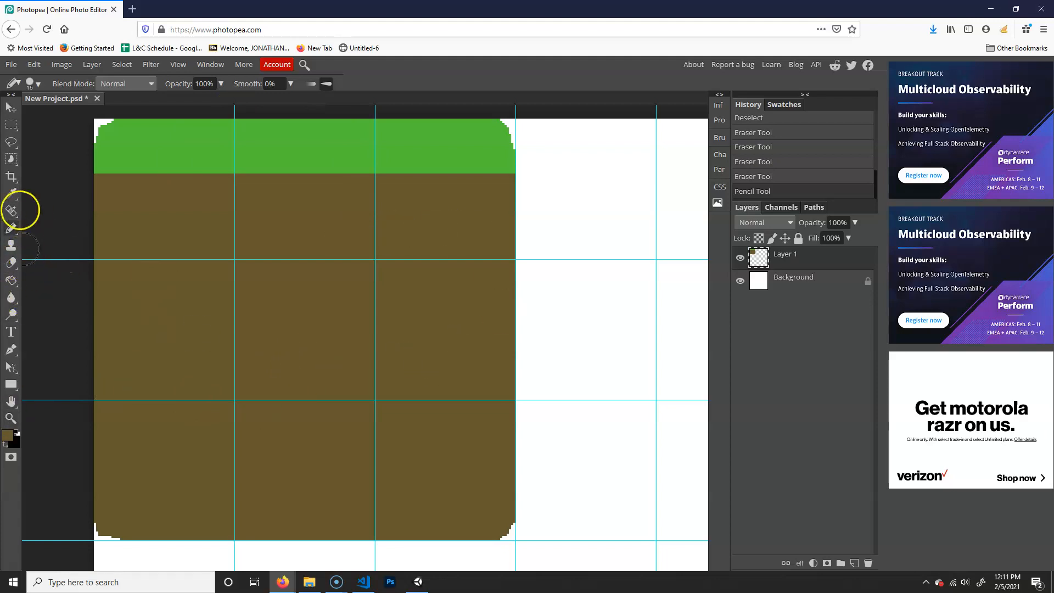
Try painting ragged green drips along the grass strip's lower edge with a smaller Pencil, and undo the strokes
{"action": "left_click", "coordinate": [11, 228]}
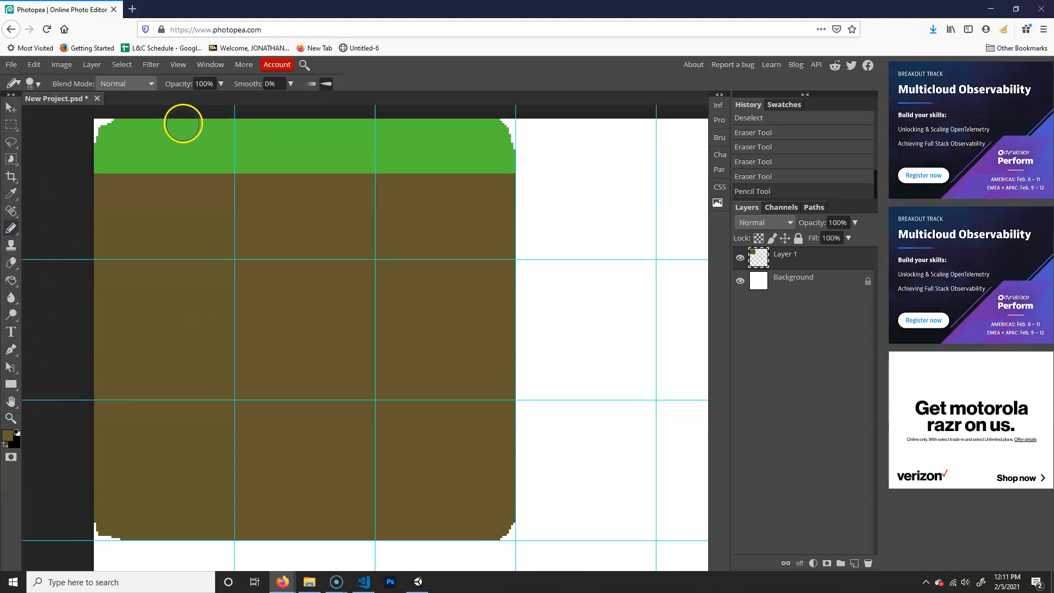
{"action": "key", "text": "bracketleft"}
{"action": "key", "text": "bracketleft"}
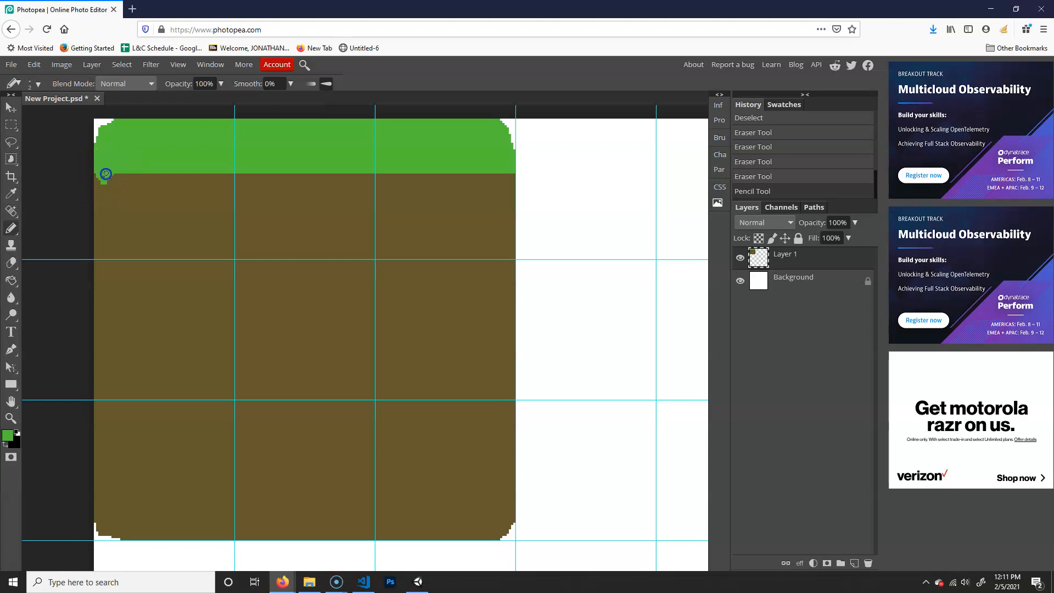
{"action": "key", "text": "bracketright"}
{"action": "key", "text": "bracketright"}
{"action": "key", "text": "bracketright"}
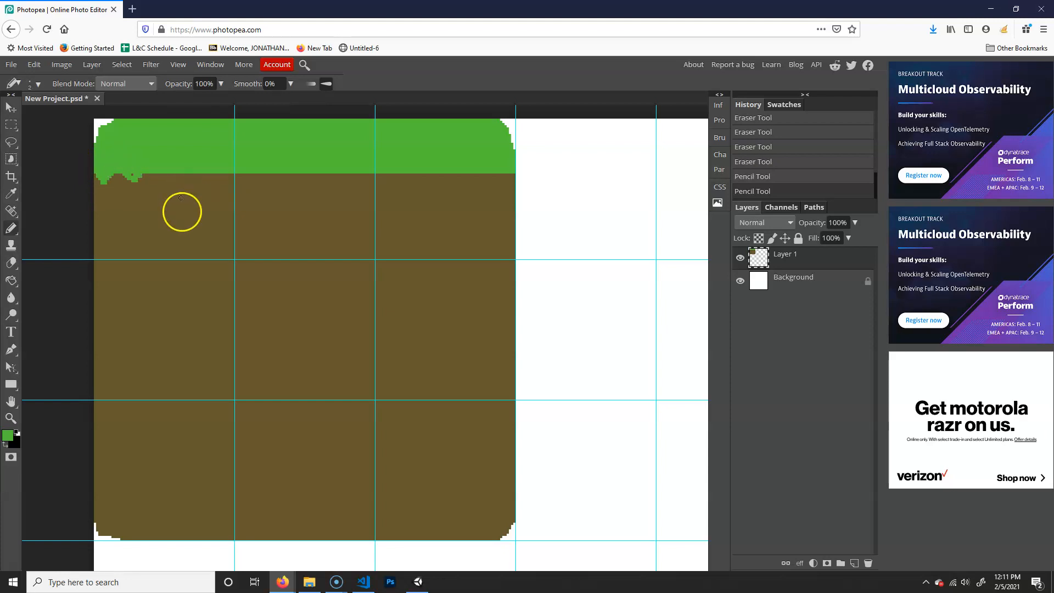
{"action": "key", "text": "ctrl+z"}
Apply a Medium Ripple of amount 150 to a thin selected band across the whole grass-dirt boundary, and deselect
{"action": "left_click", "coordinate": [12, 125]}
{"action": "left_click_drag", "start_coordinate": [77, 192], "coordinate": [516, 165]}
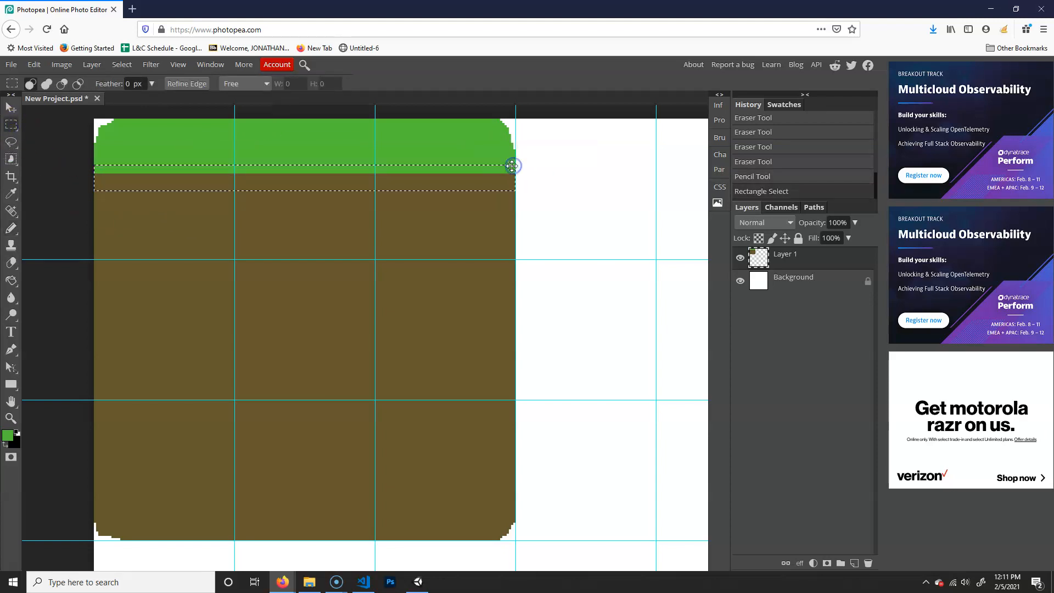
{"action": "left_click", "coordinate": [151, 64]}
{"action": "mouse_move", "coordinate": [220, 192]}
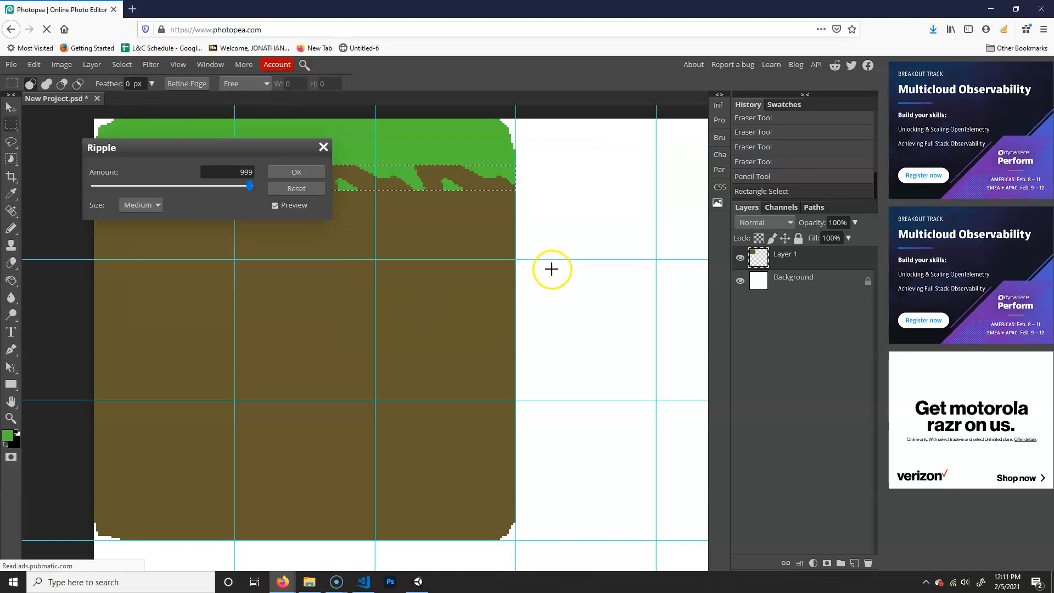
{"action": "left_click_drag", "start_coordinate": [243, 146], "coordinate": [513, 234]}
{"action": "left_click", "coordinate": [519, 279]}
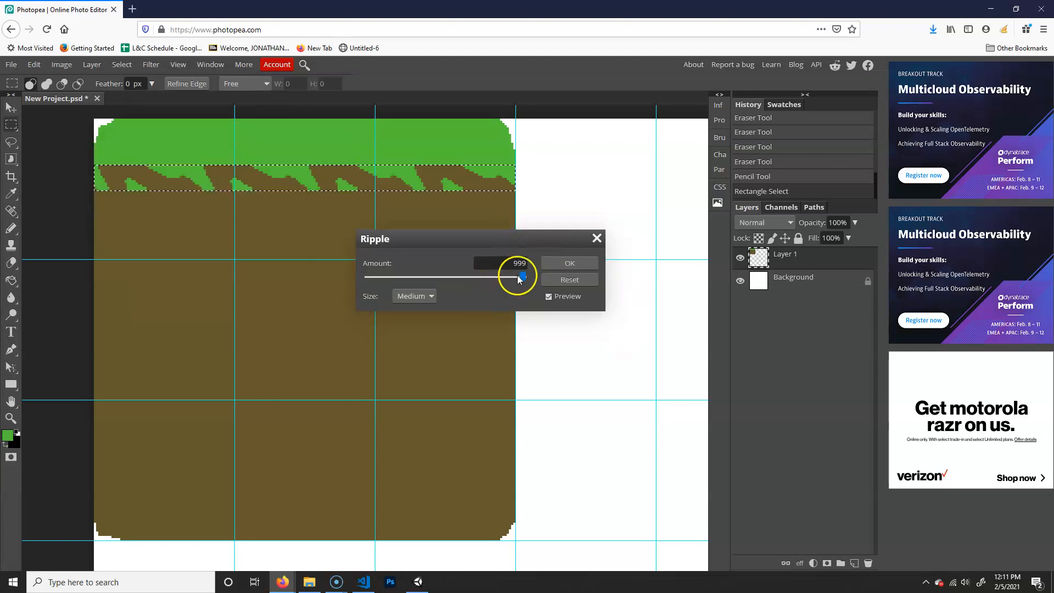
{"action": "left_click_drag", "start_coordinate": [434, 276], "coordinate": [459, 276]}
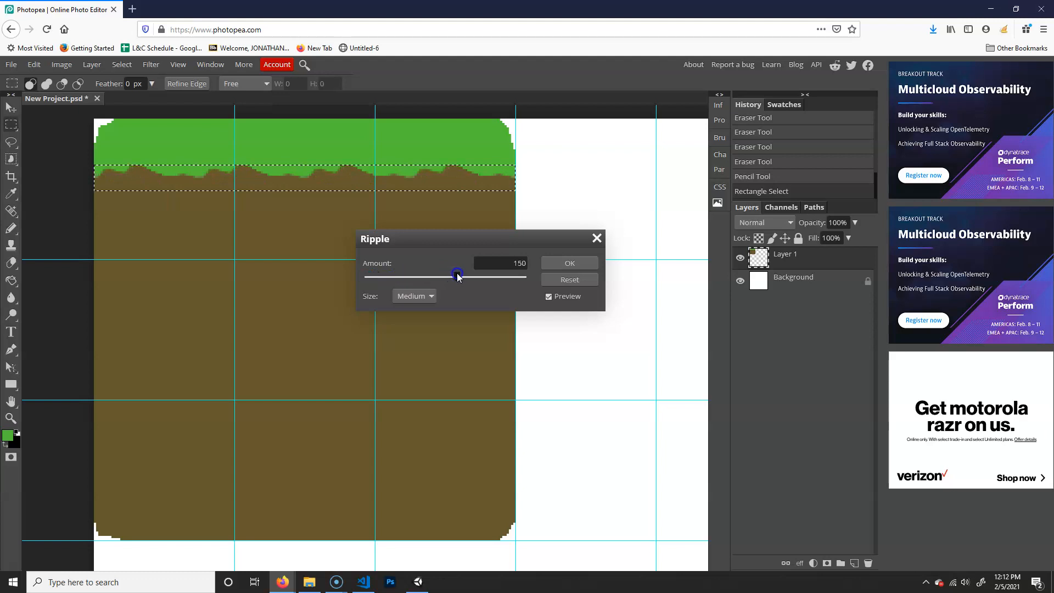
{"action": "left_click", "coordinate": [588, 266]}
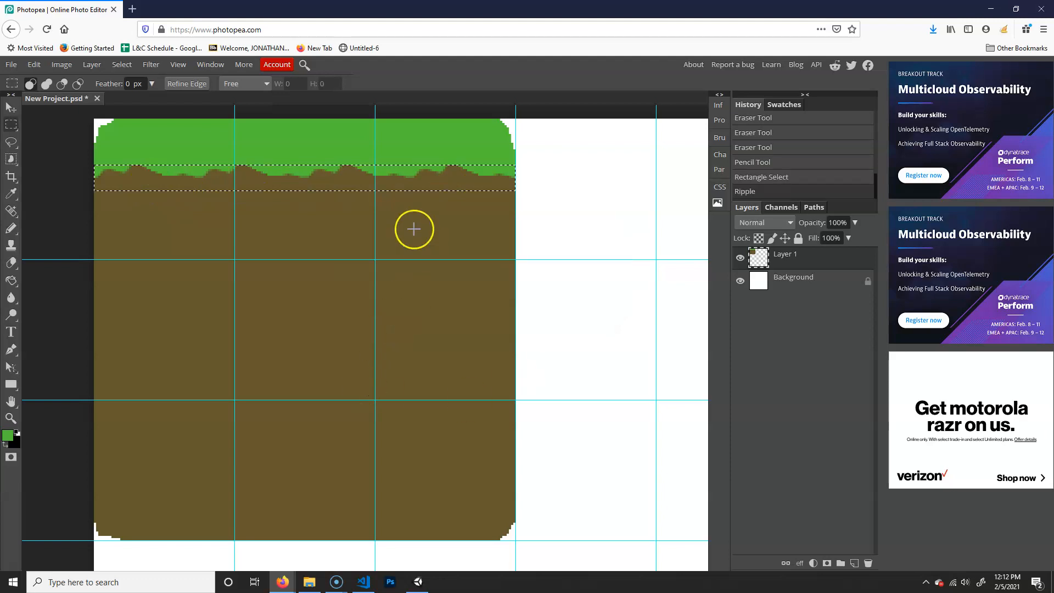
{"action": "key", "text": "ctrl+d"}
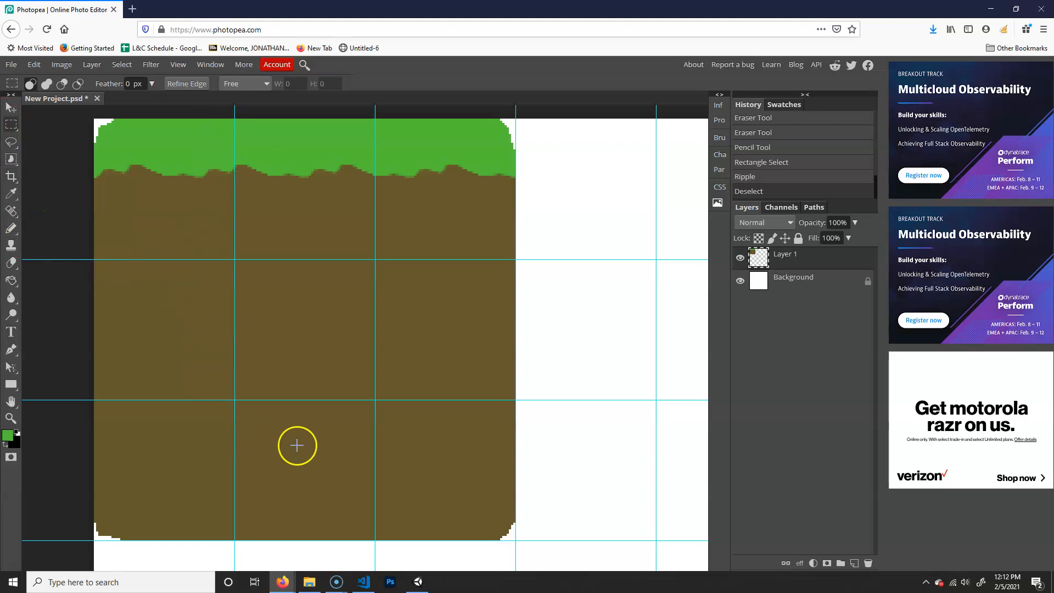
Select the entire brown dirt area with the Magic Wand
{"action": "right_click", "coordinate": [7, 165]}
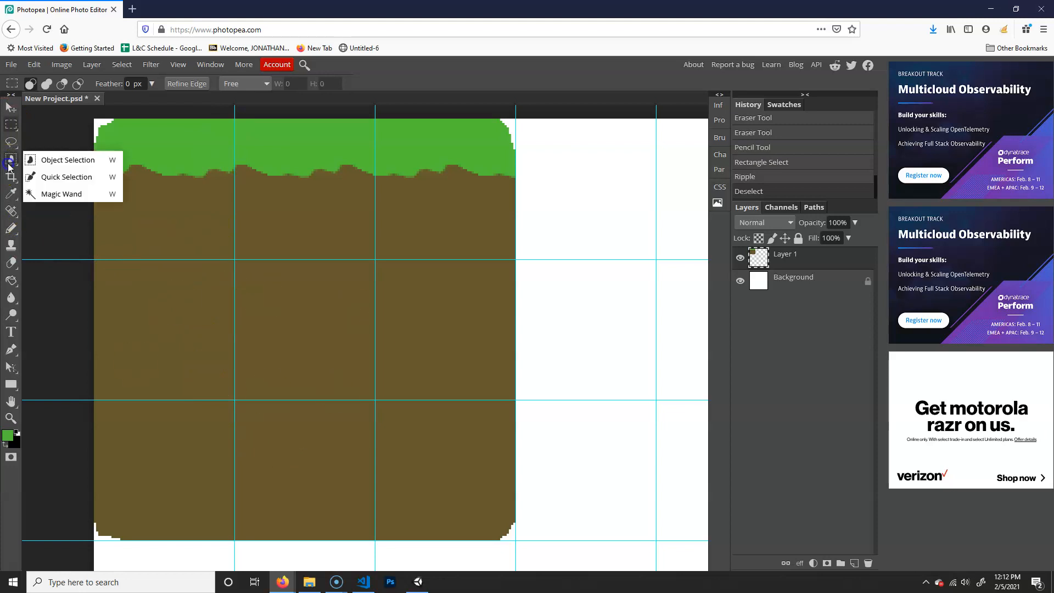
{"action": "left_click", "coordinate": [71, 195]}
{"action": "left_click", "coordinate": [369, 447]}
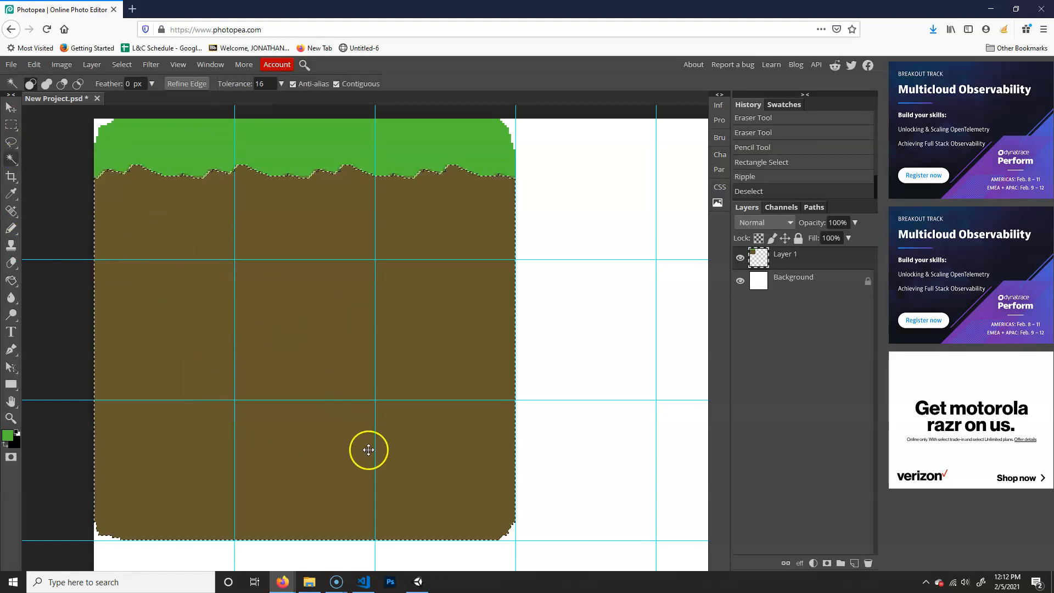
Add 11% uniform monochromatic noise to the selected dirt
{"action": "left_click", "coordinate": [152, 69]}
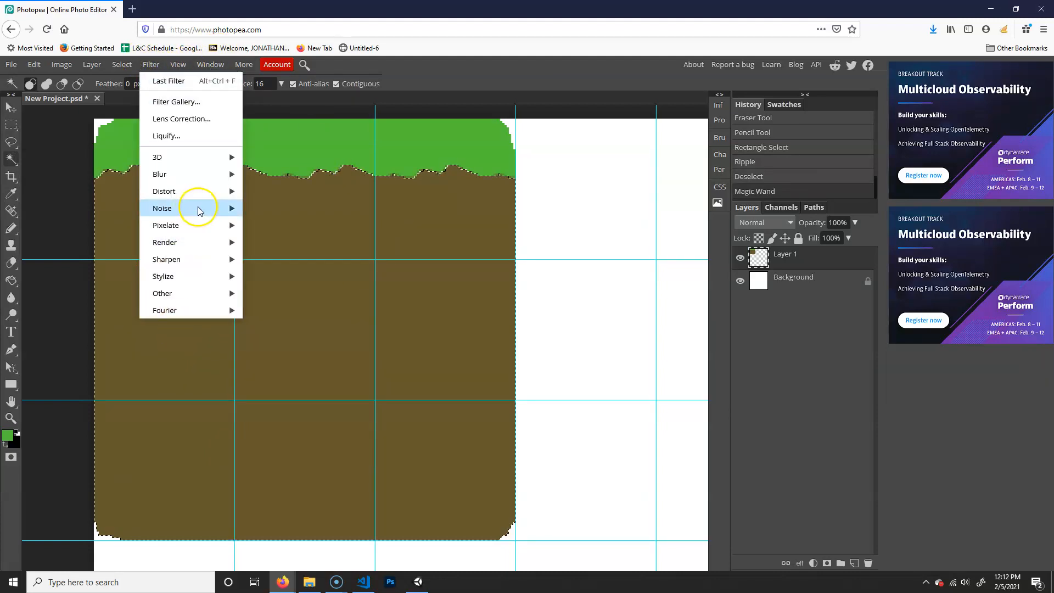
{"action": "mouse_move", "coordinate": [200, 208]}
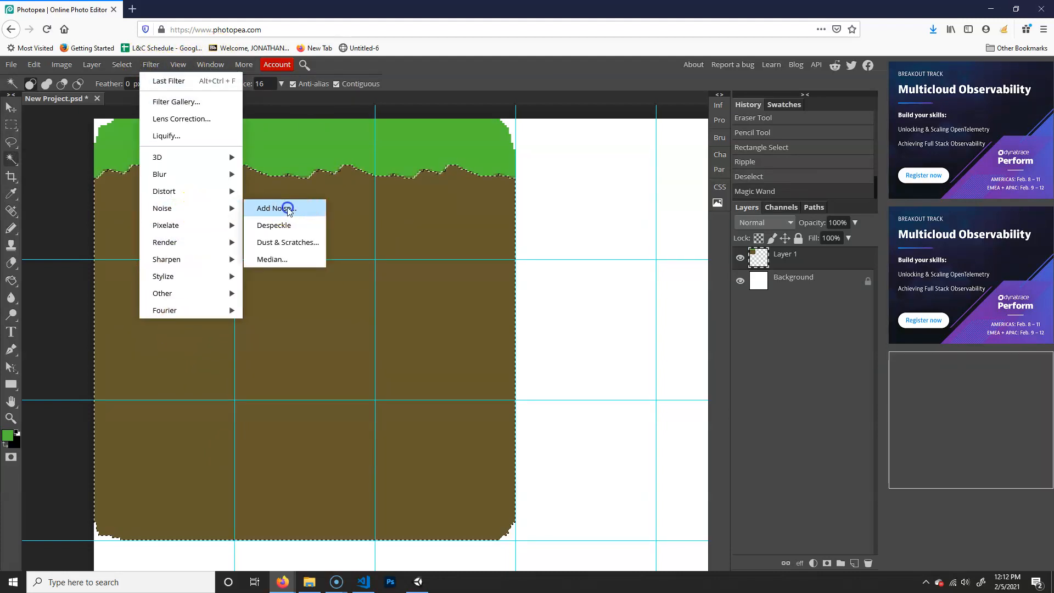
{"action": "left_click", "coordinate": [295, 210]}
{"action": "left_click_drag", "start_coordinate": [107, 184], "coordinate": [103, 188]}
{"action": "left_click", "coordinate": [99, 223]}
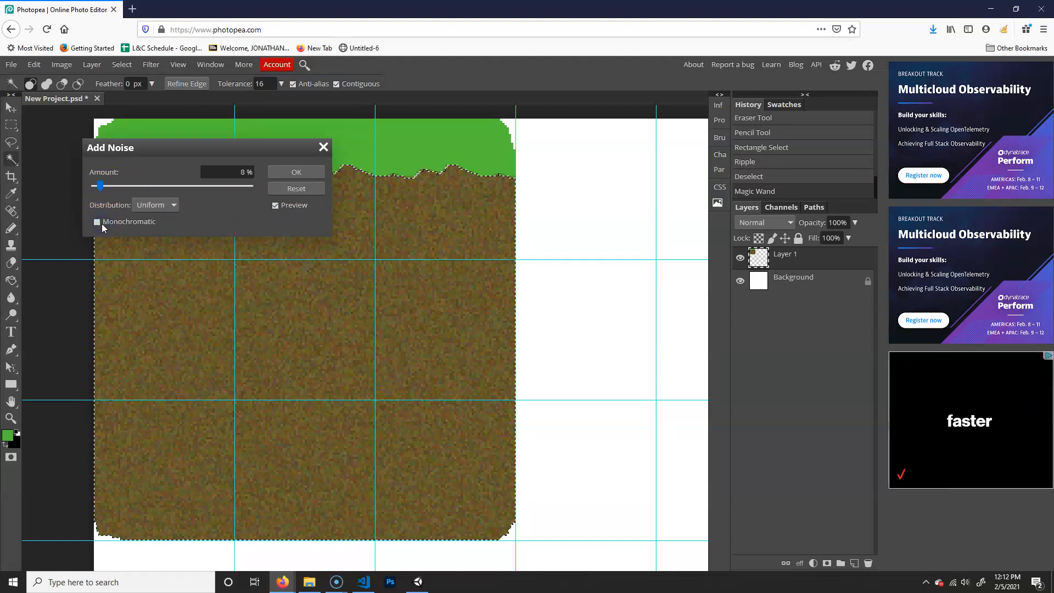
{"action": "left_click_drag", "start_coordinate": [100, 186], "coordinate": [103, 188]}
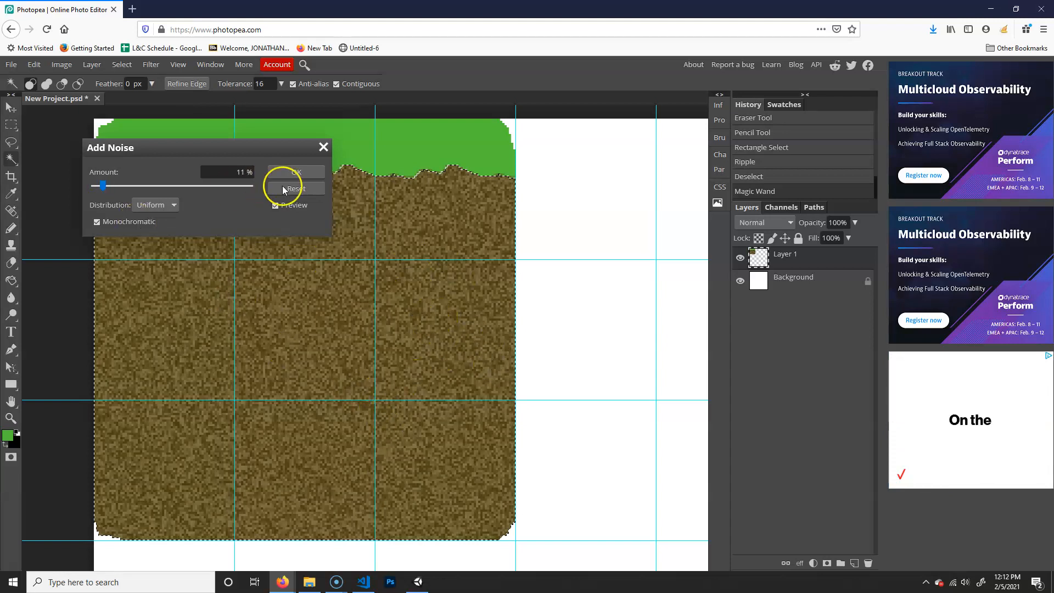
{"action": "left_click", "coordinate": [296, 172]}
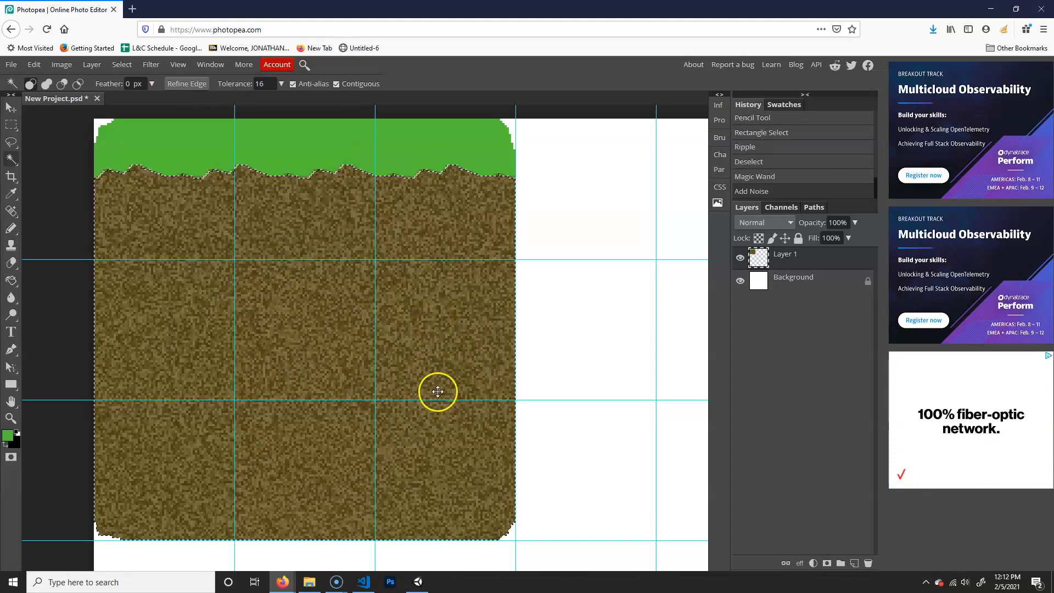
Apply Dust & Scratches to the selected dirt with a 2 px radius and a threshold of 9 px
{"action": "left_click", "coordinate": [151, 64]}
{"action": "mouse_move", "coordinate": [198, 207]}
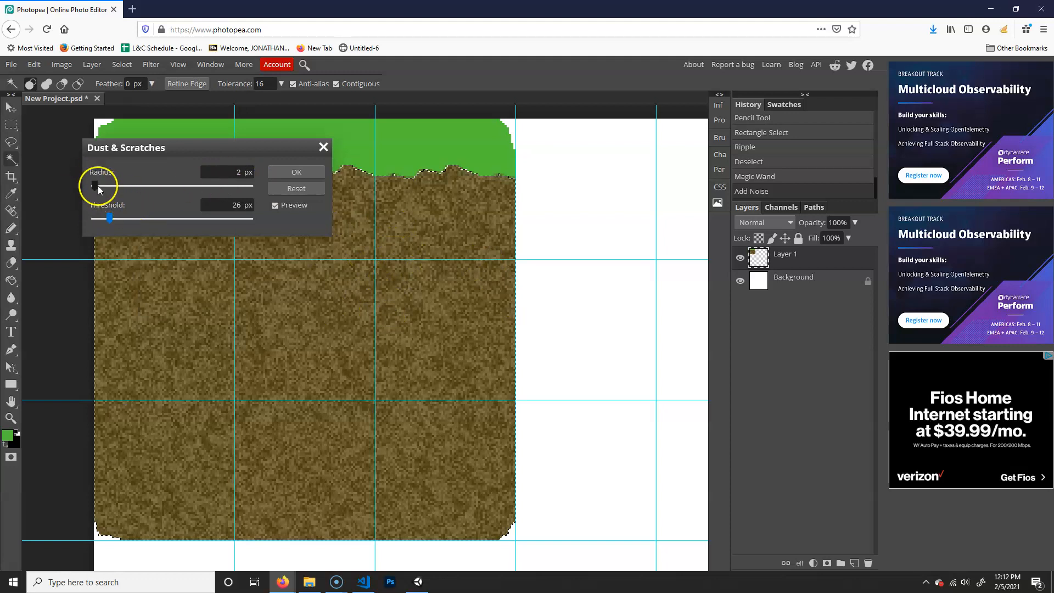
{"action": "left_click_drag", "start_coordinate": [99, 189], "coordinate": [99, 189]}
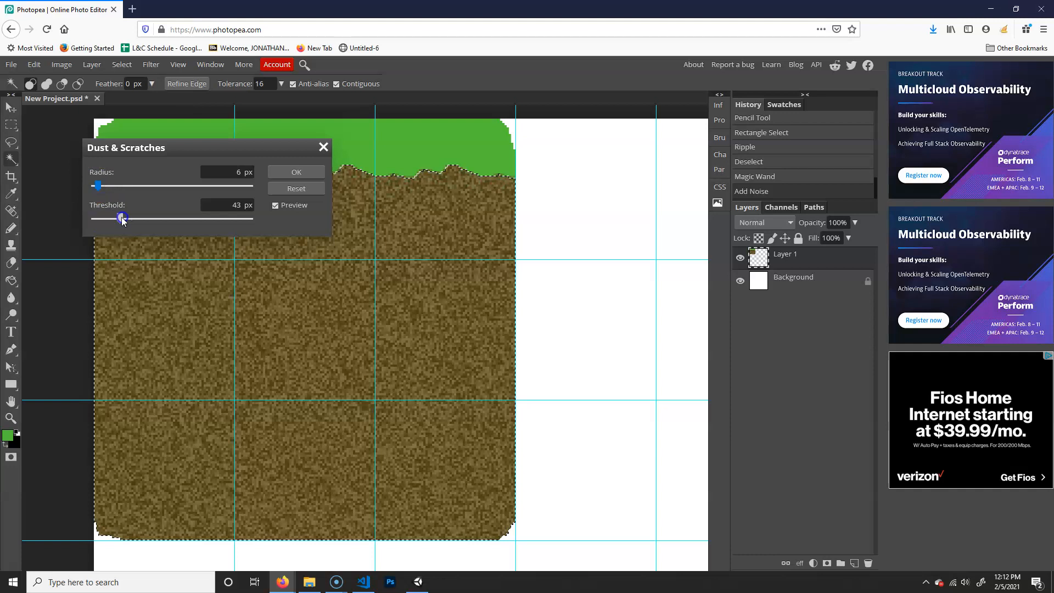
{"action": "left_click_drag", "start_coordinate": [100, 218], "coordinate": [100, 219]}
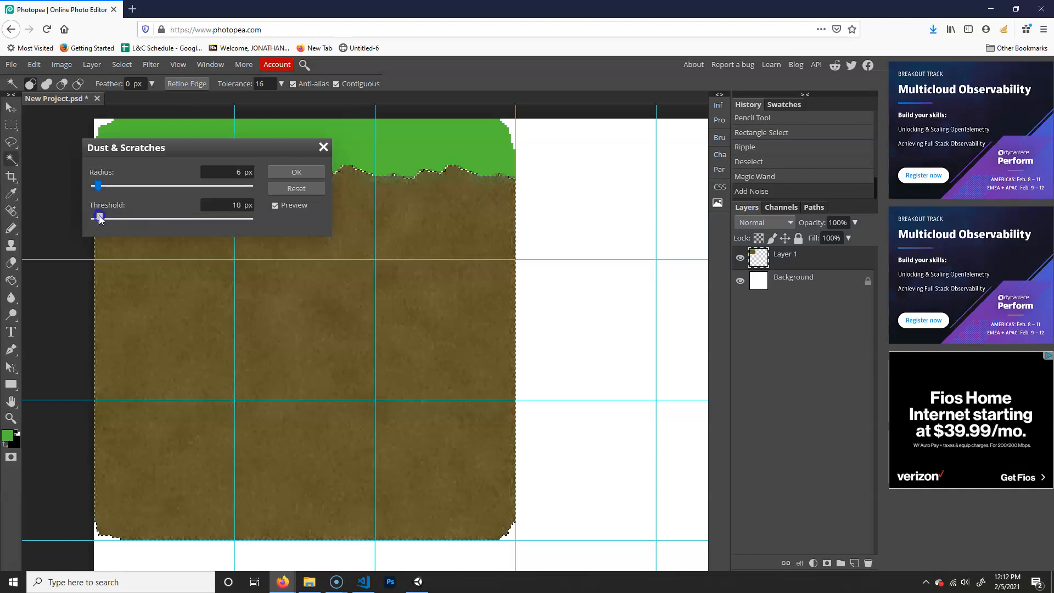
{"action": "left_click", "coordinate": [99, 187]}
{"action": "left_click_drag", "start_coordinate": [98, 189], "coordinate": [97, 189]}
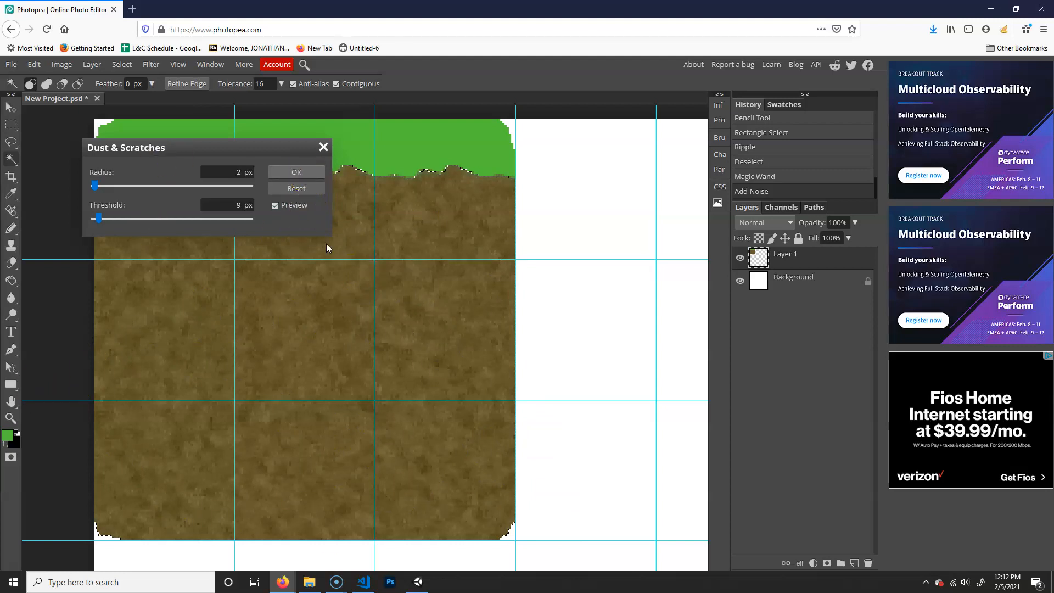
{"action": "key", "text": "Return"}
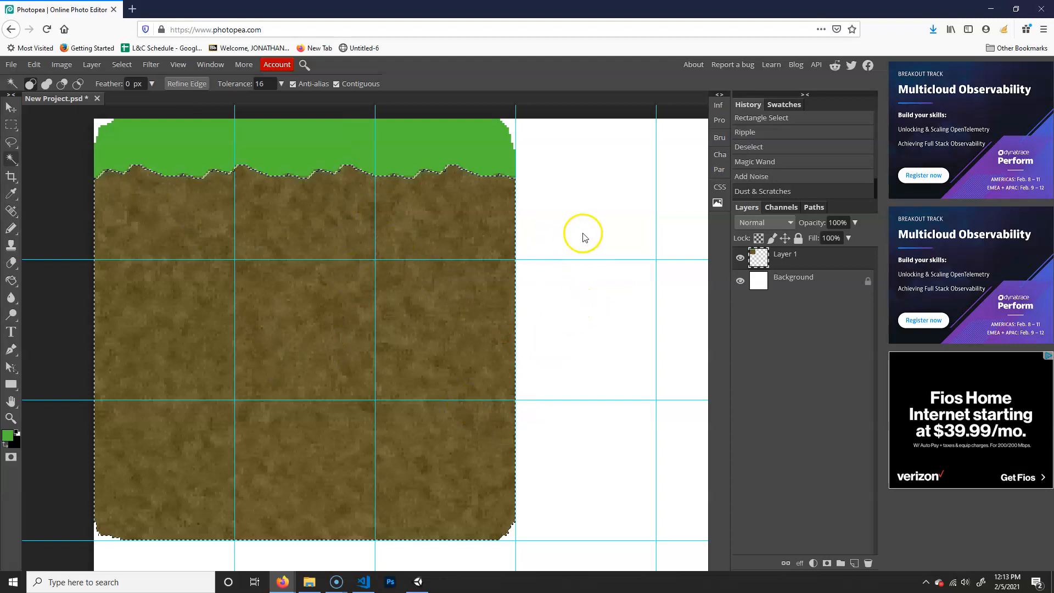
Select the entire green grass area with the Magic Wand
{"action": "left_click", "coordinate": [307, 137]}
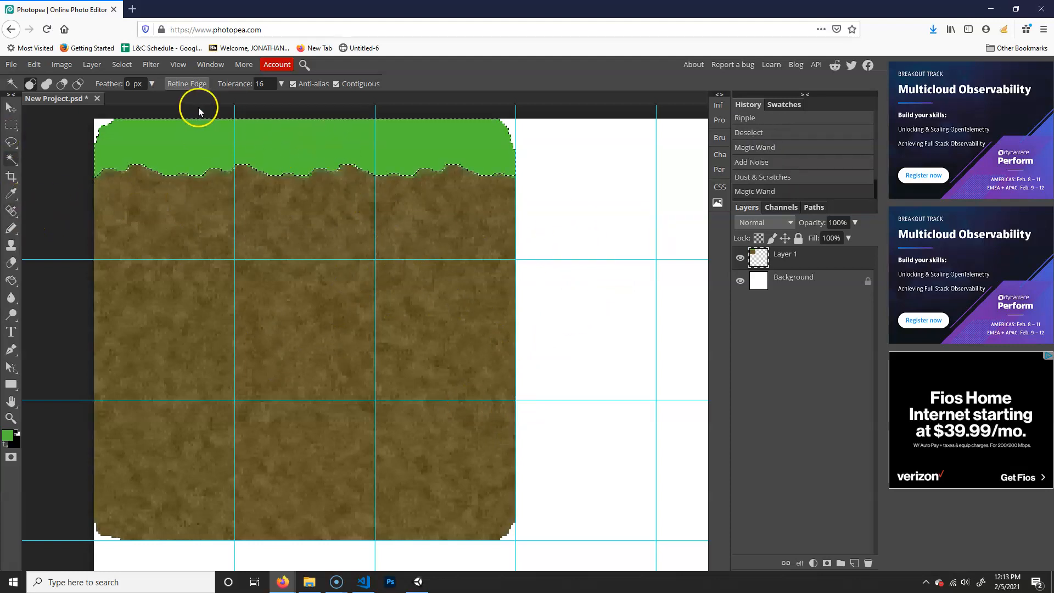
Try a Color Halftone filter on the selected grass with different radius and angle values
{"action": "left_click", "coordinate": [151, 65]}
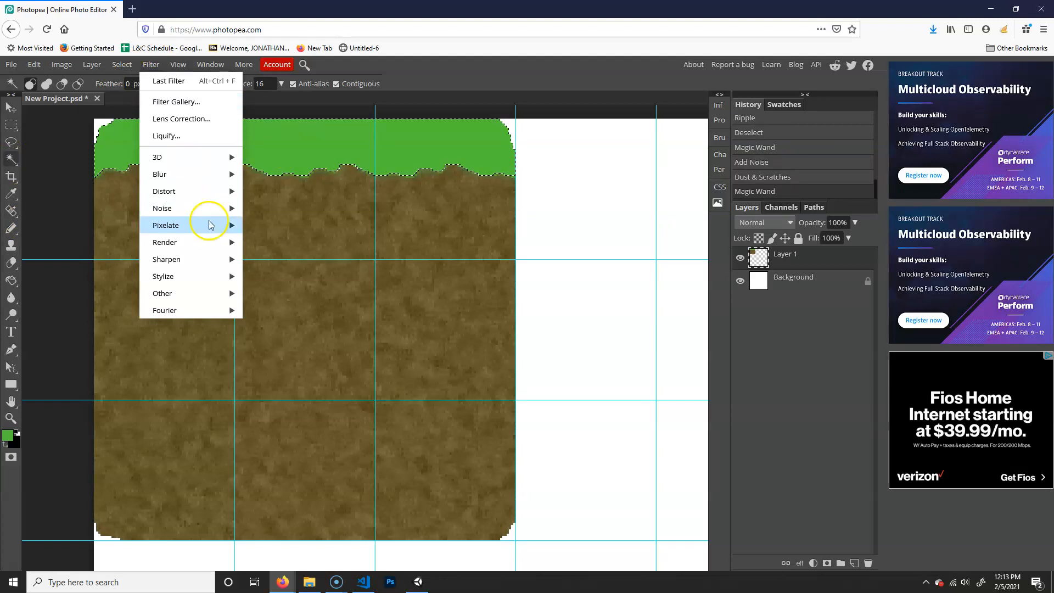
{"action": "mouse_move", "coordinate": [209, 225]}
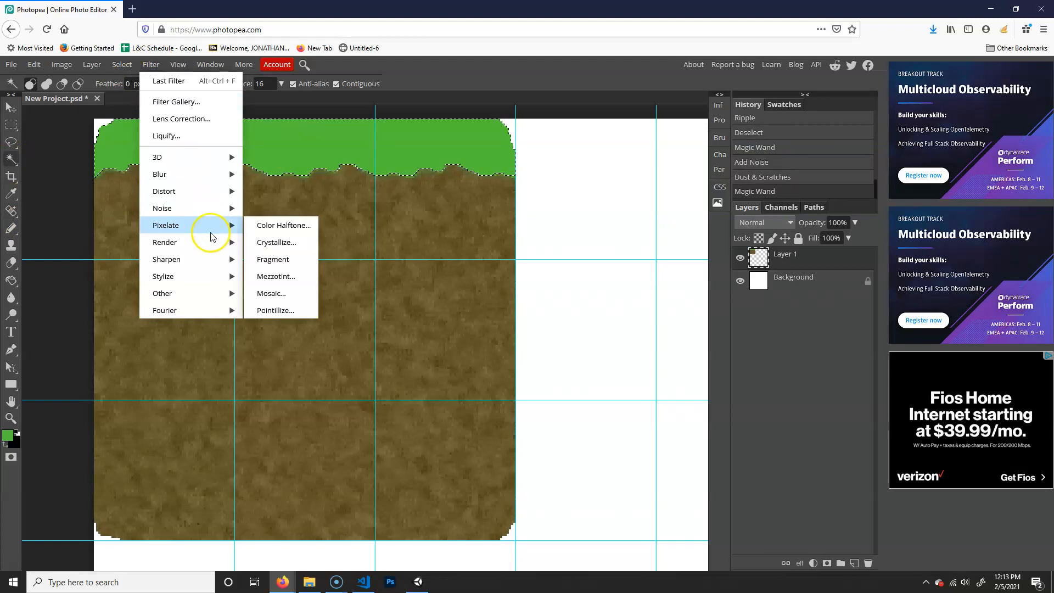
{"action": "left_click", "coordinate": [296, 227]}
{"action": "left_click_drag", "start_coordinate": [237, 152], "coordinate": [686, 227]}
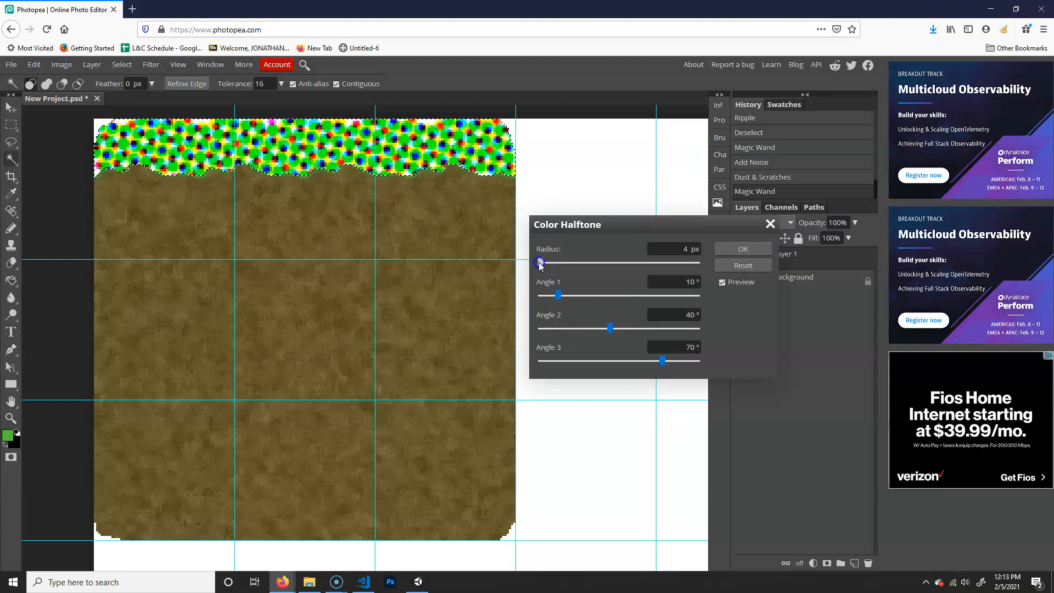
{"action": "left_click", "coordinate": [671, 249]}
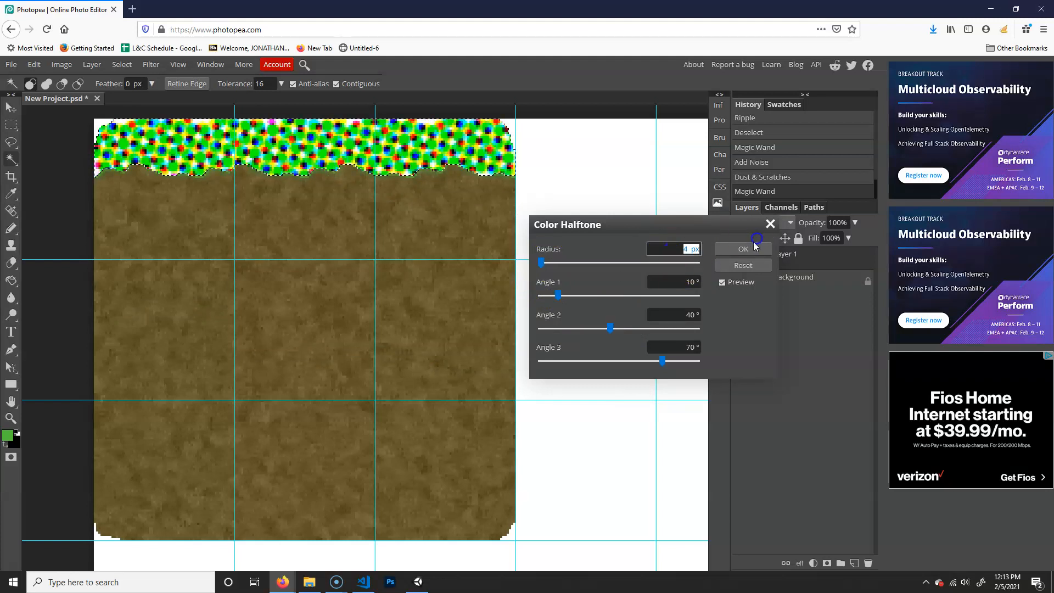
{"action": "left_click", "coordinate": [677, 283]}
{"action": "left_click_drag", "start_coordinate": [558, 296], "coordinate": [543, 295]}
{"action": "left_click", "coordinate": [745, 265]}
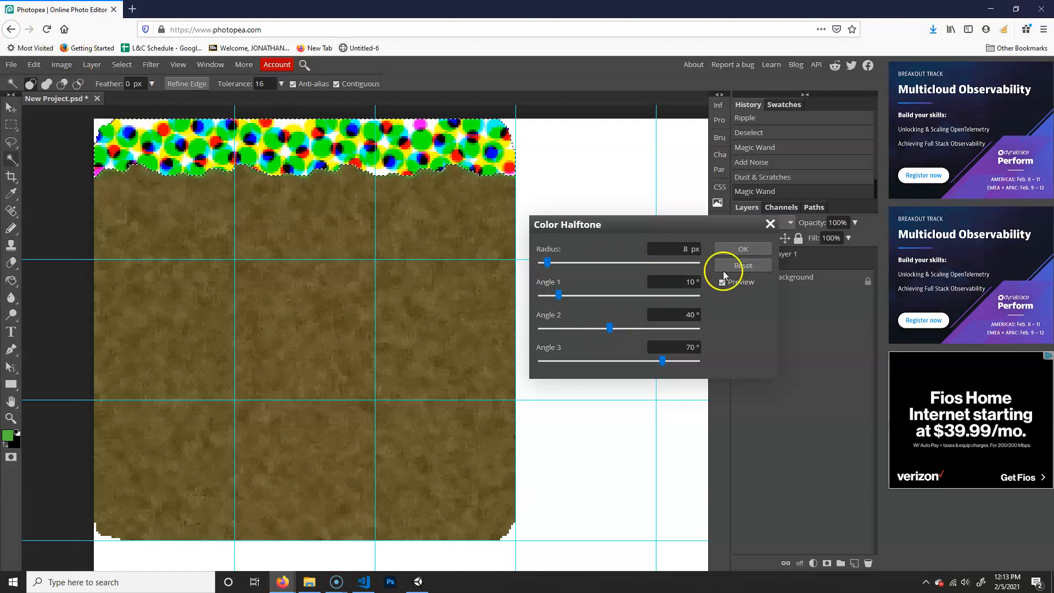
{"action": "left_click", "coordinate": [745, 267]}
{"action": "left_click", "coordinate": [771, 223]}
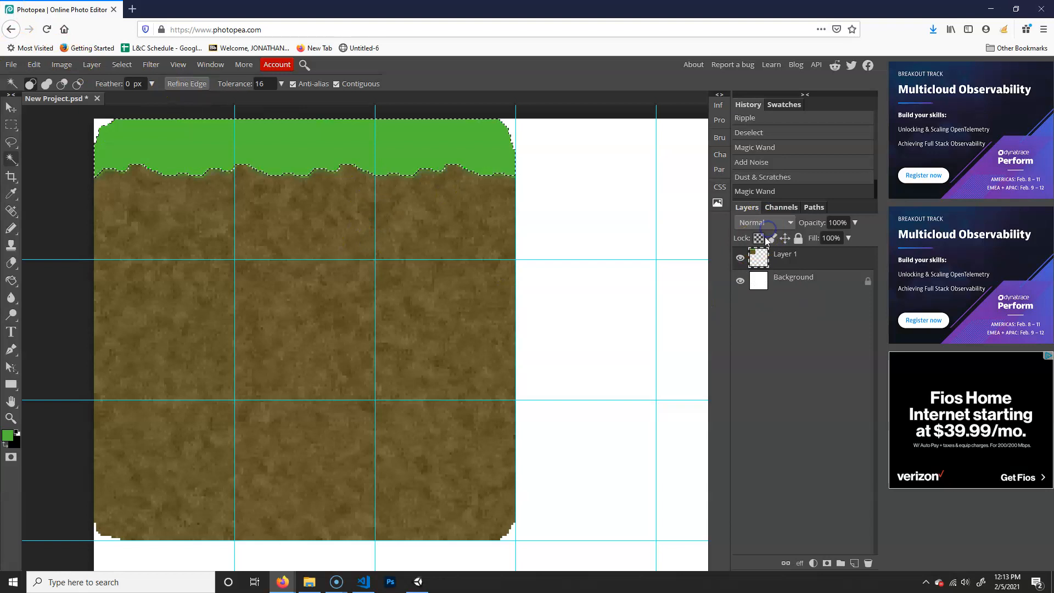
Try a Mosaic filter with a 5 px cell size on the selected grass
{"action": "left_click", "coordinate": [152, 65]}
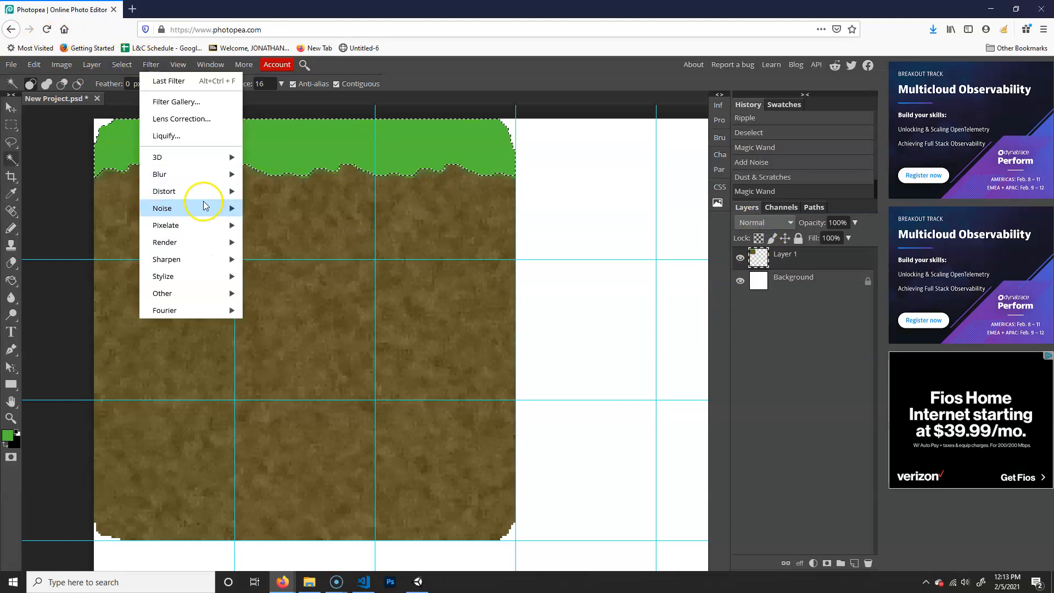
{"action": "mouse_move", "coordinate": [208, 193]}
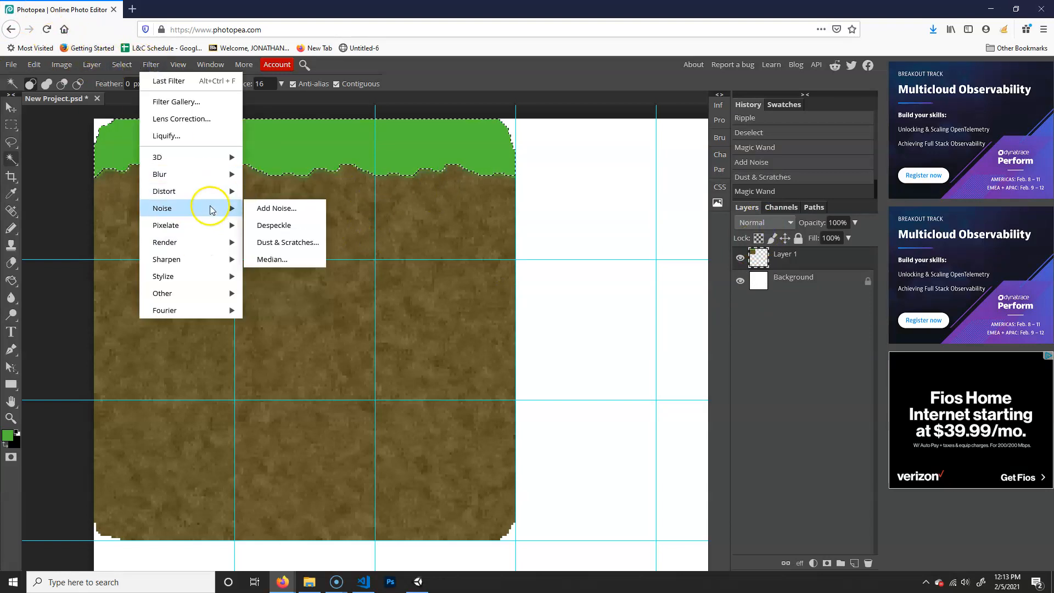
{"action": "mouse_move", "coordinate": [214, 227]}
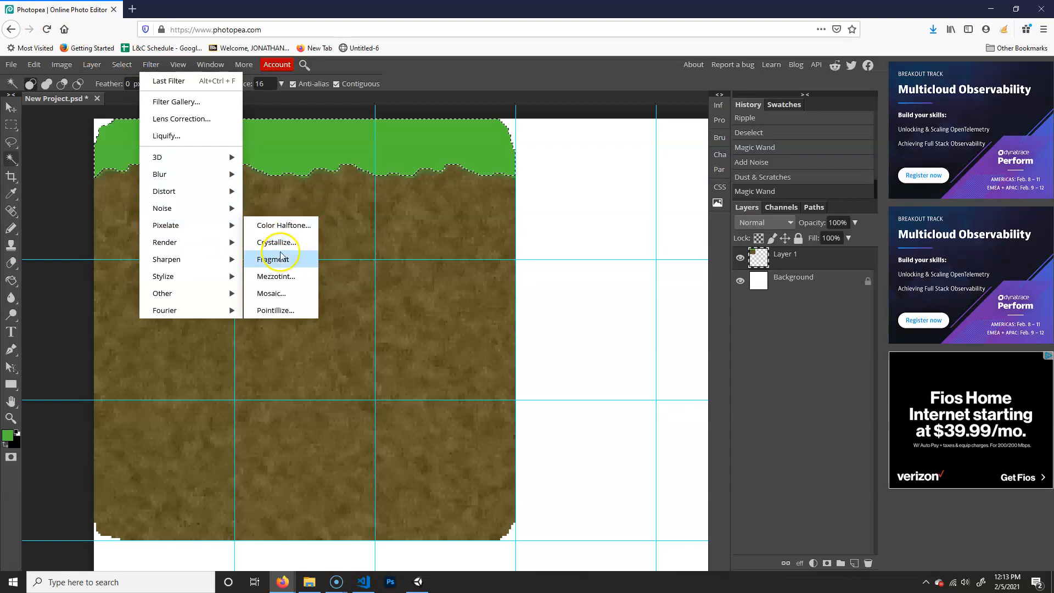
{"action": "left_click", "coordinate": [286, 293]}
{"action": "left_click_drag", "start_coordinate": [222, 144], "coordinate": [550, 279]}
{"action": "mouse_move", "coordinate": [430, 322]}
{"action": "left_mouse_down"}
{"action": "mouse_move", "coordinate": [447, 326]}
{"action": "mouse_move", "coordinate": [427, 326]}
{"action": "left_mouse_up"}
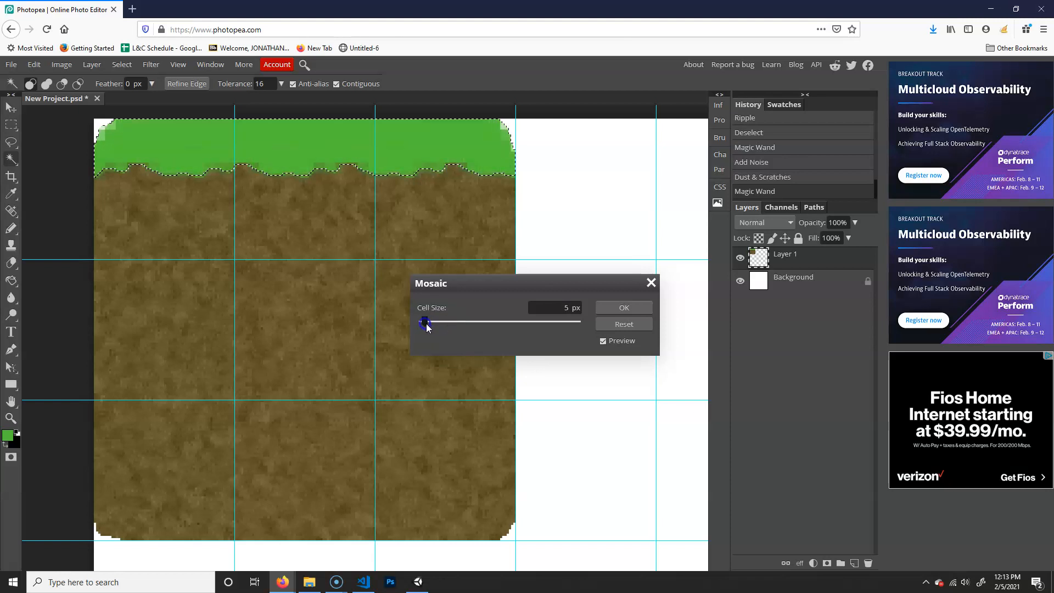
{"action": "left_click", "coordinate": [651, 282]}
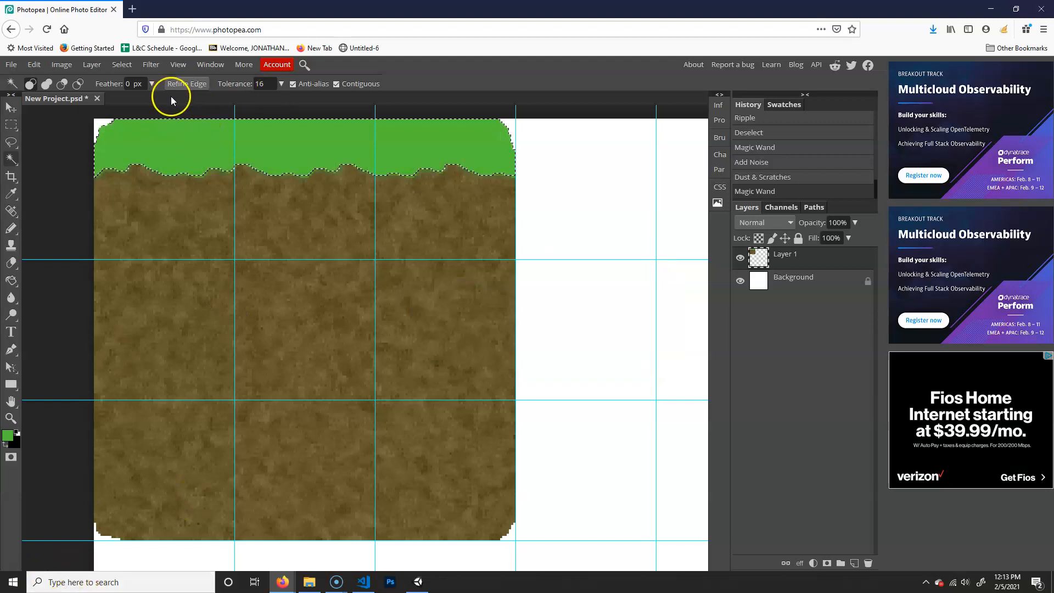
Try a Pointillize filter on the selected grass, comparing smaller cells with the default 10 px size
{"action": "left_click", "coordinate": [150, 65]}
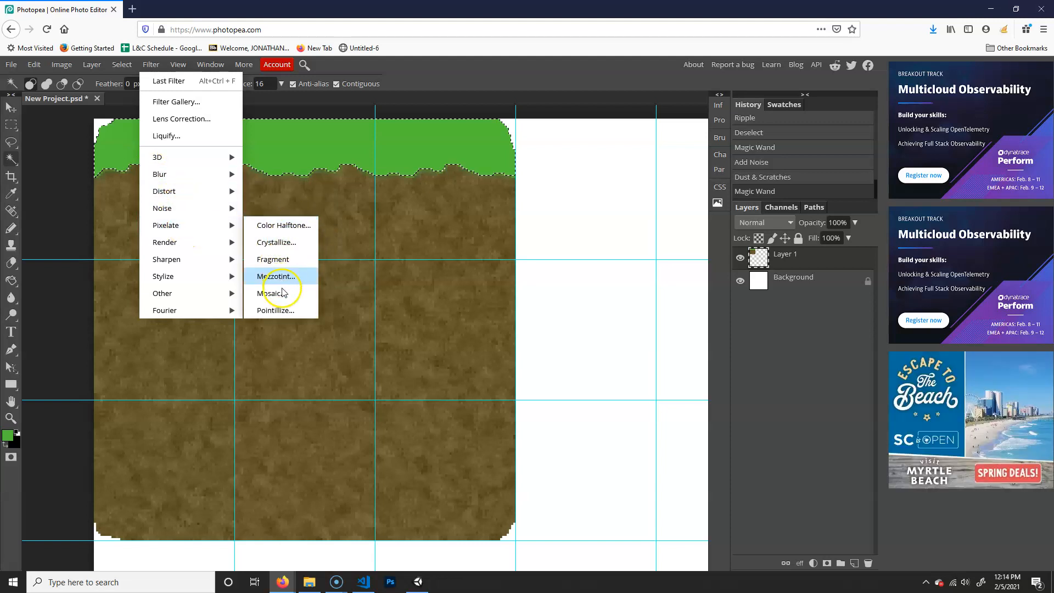
{"action": "left_click", "coordinate": [288, 311]}
{"action": "left_click_drag", "start_coordinate": [292, 146], "coordinate": [470, 200]}
{"action": "left_click_drag", "start_coordinate": [282, 239], "coordinate": [260, 231]}
{"action": "left_click", "coordinate": [473, 243]}
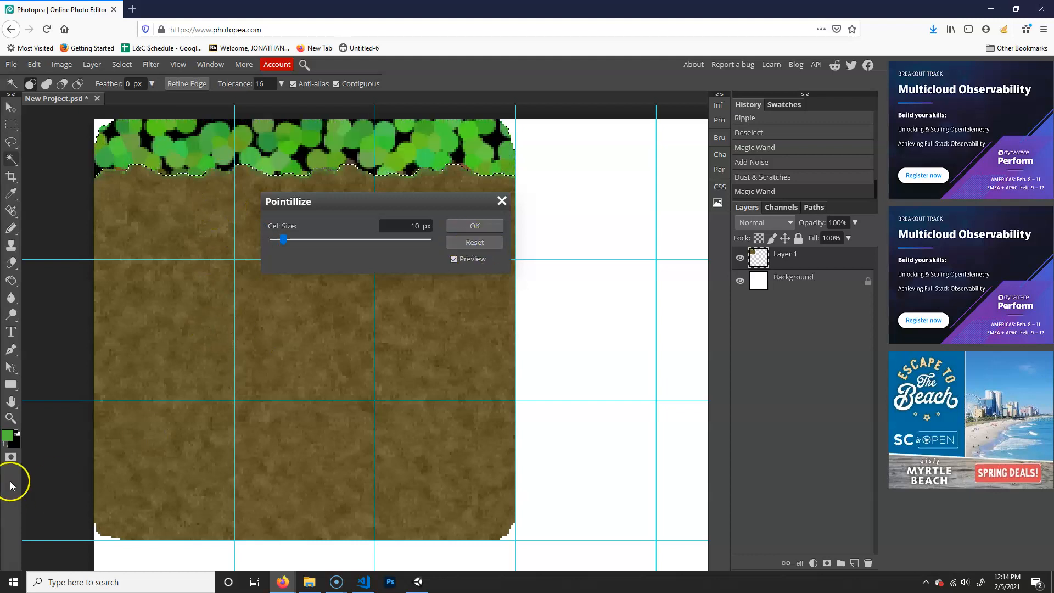
{"action": "left_click", "coordinate": [493, 202]}
Try to change the background color to dark green 2e640d
{"action": "left_click", "coordinate": [16, 441]}
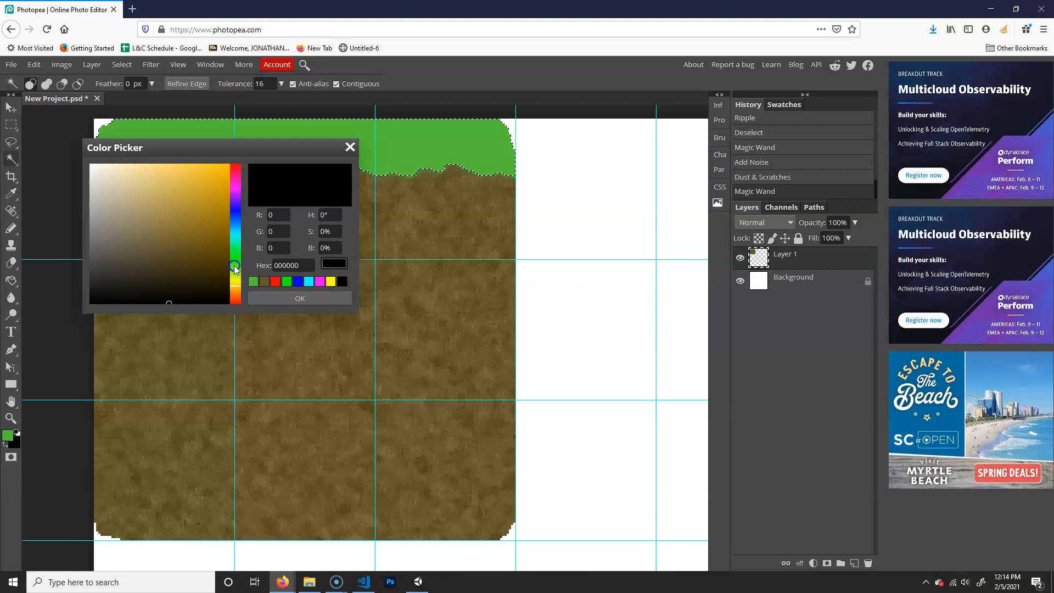
{"action": "left_click", "coordinate": [234, 266]}
{"action": "left_click_drag", "start_coordinate": [195, 250], "coordinate": [213, 249]}
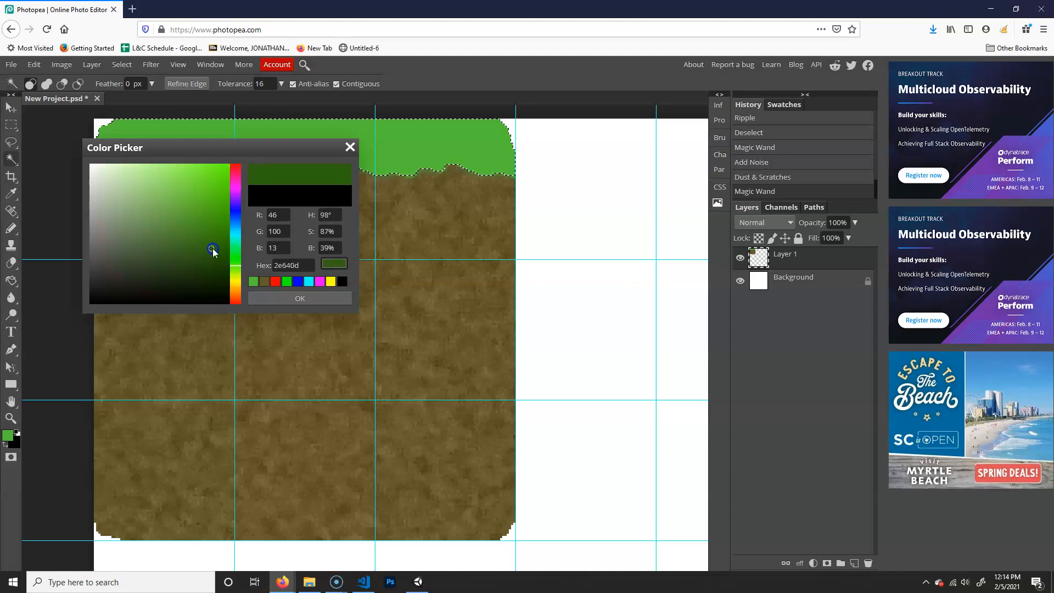
{"action": "left_click", "coordinate": [350, 147]}
Try the Pointillize filter on the selected grass with a 3 px cell size
{"action": "left_click", "coordinate": [152, 65]}
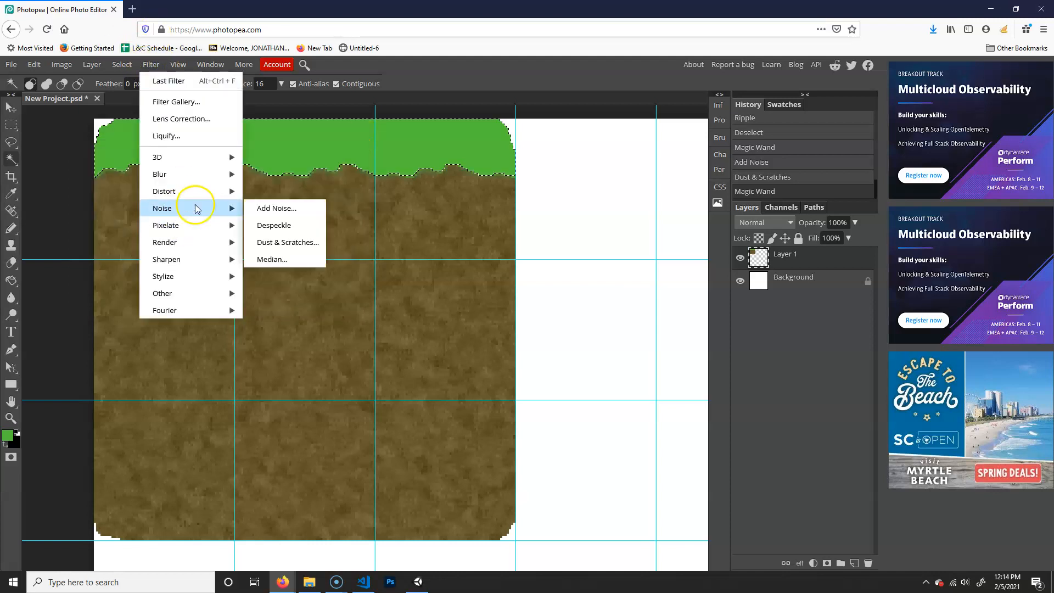
{"action": "mouse_move", "coordinate": [189, 224]}
{"action": "left_click", "coordinate": [284, 311]}
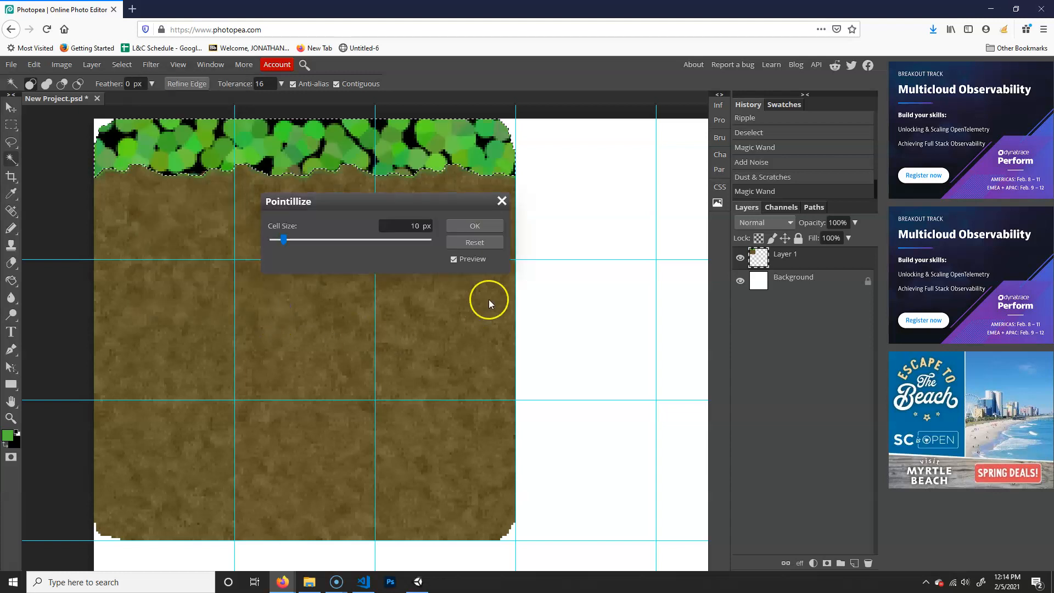
{"action": "left_click_drag", "start_coordinate": [283, 240], "coordinate": [274, 240]}
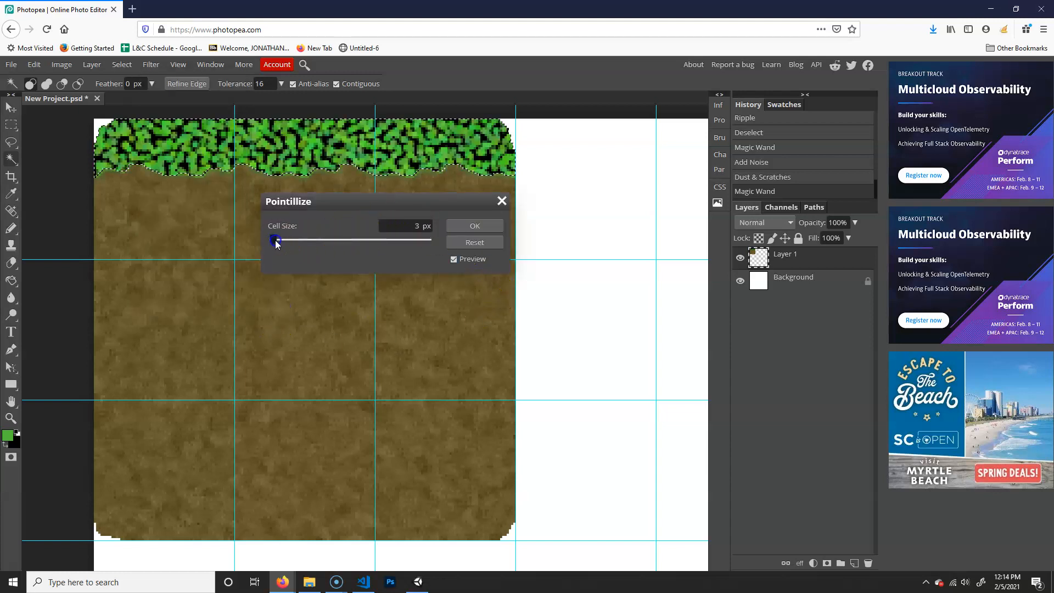
{"action": "left_click", "coordinate": [488, 243]}
{"action": "left_click", "coordinate": [855, 566]}
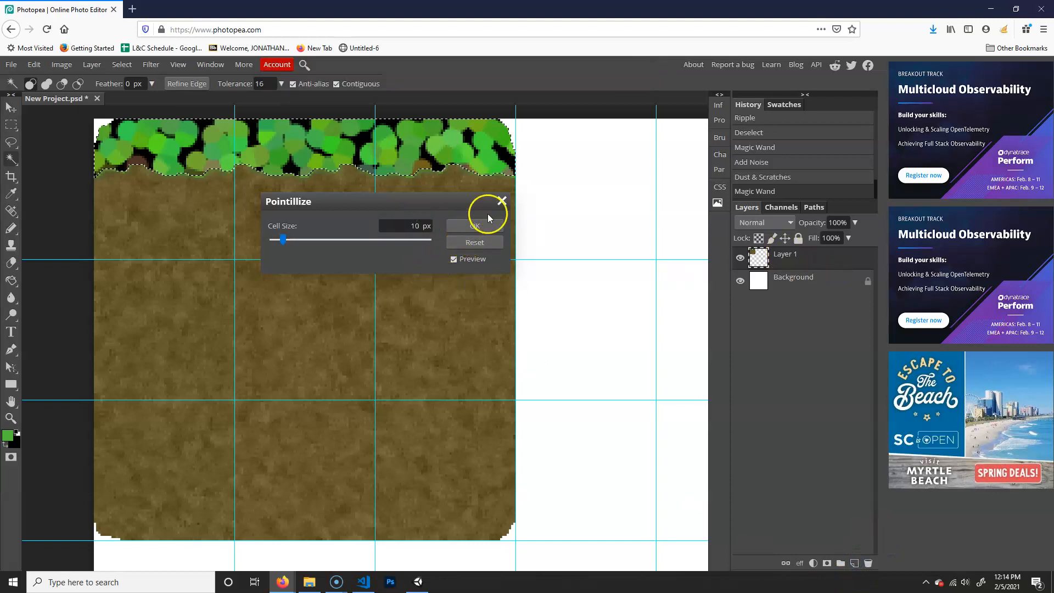
{"action": "key", "text": "Escape"}
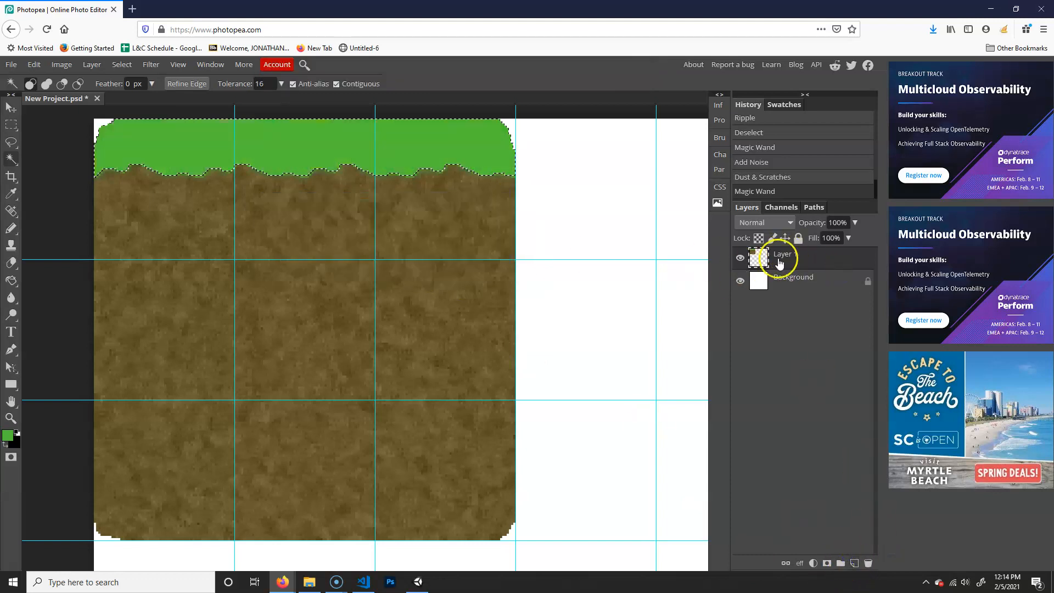
Add an empty layer, and copy the selected grass from Layer 1 into a separate layer directly above it
{"action": "left_click", "coordinate": [855, 563]}
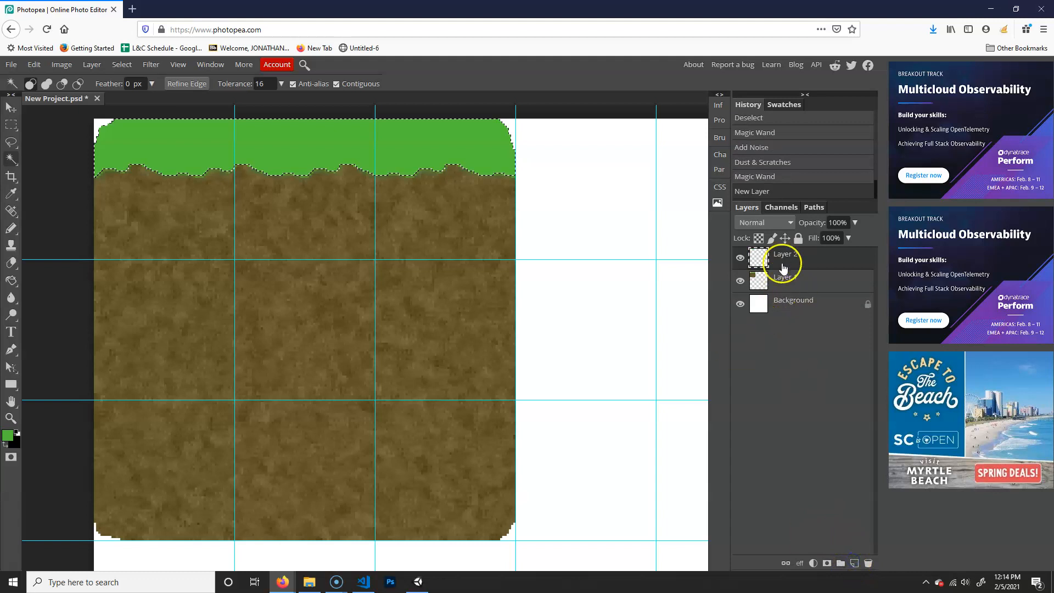
{"action": "left_click", "coordinate": [807, 284]}
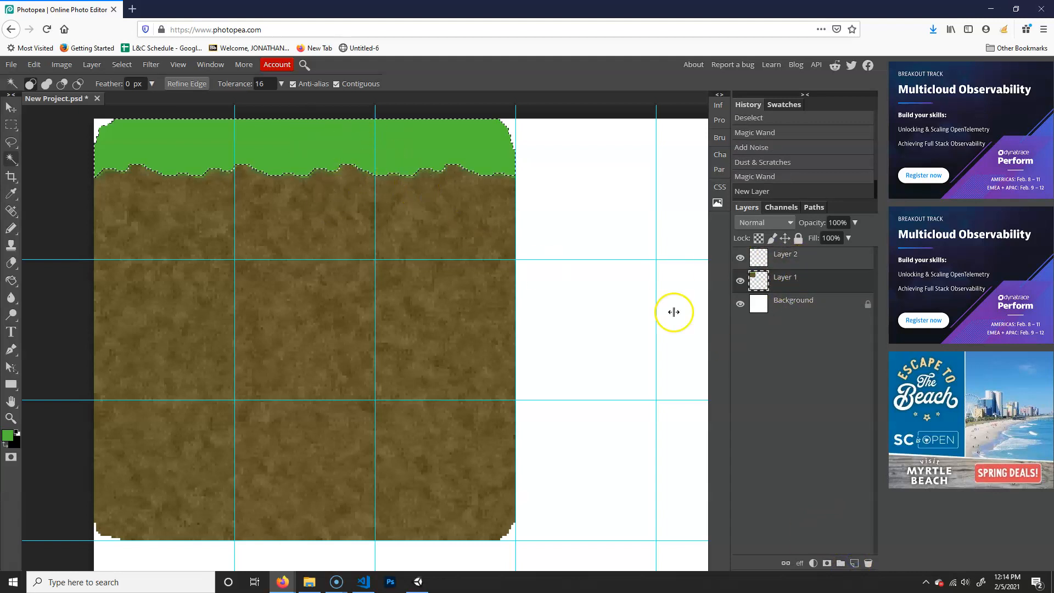
{"action": "key", "text": "ctrl+c"}
{"action": "key", "text": "ctrl+v"}
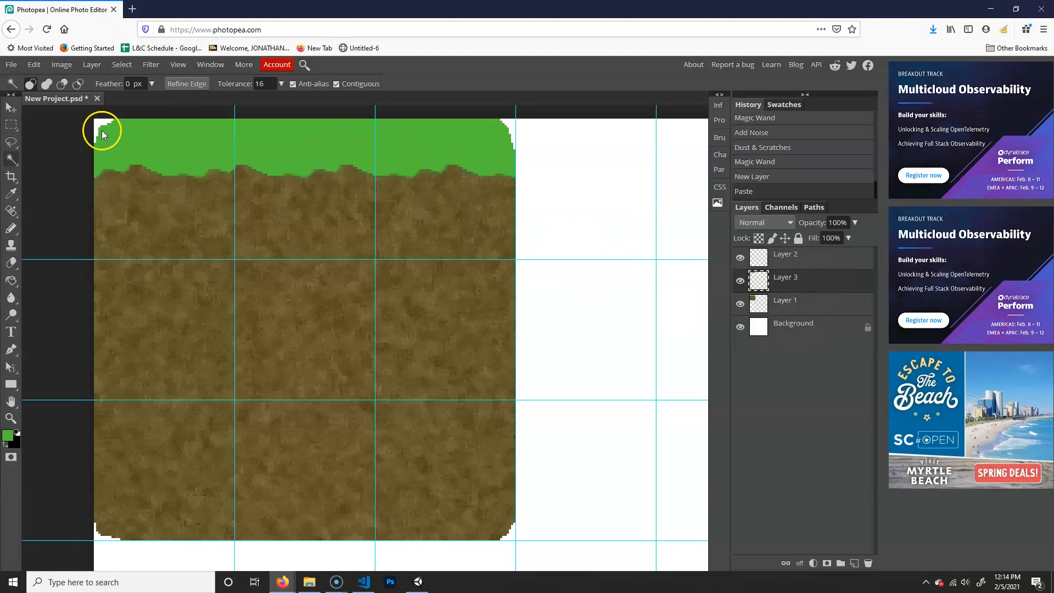
Select the grass on Layer 3, apply Pointillize with the smallest cell size, and set the layer's blend mode to Screen
{"action": "left_click", "coordinate": [216, 149]}
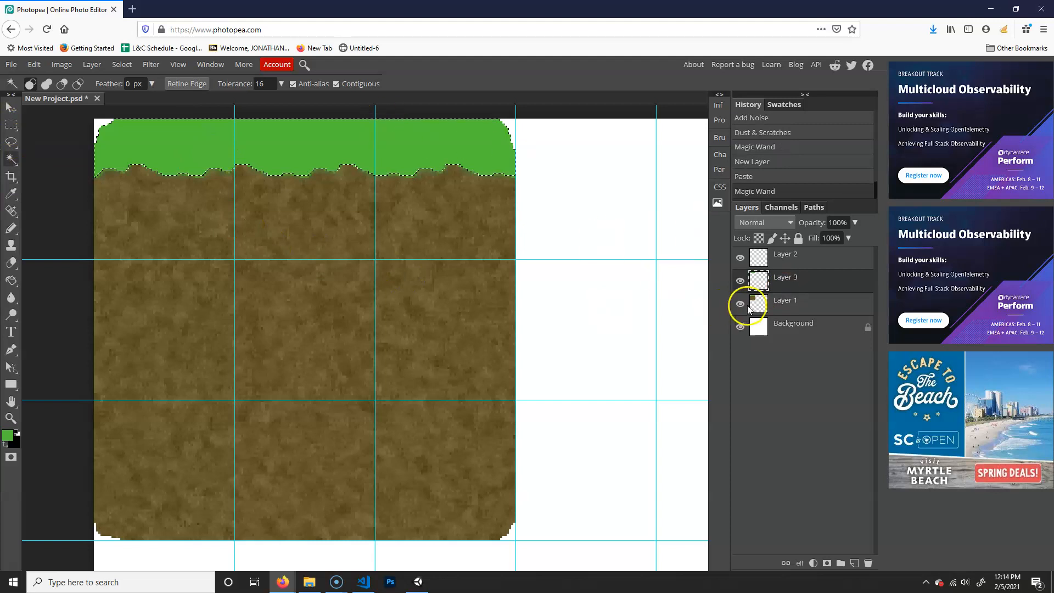
{"action": "left_click", "coordinate": [151, 64]}
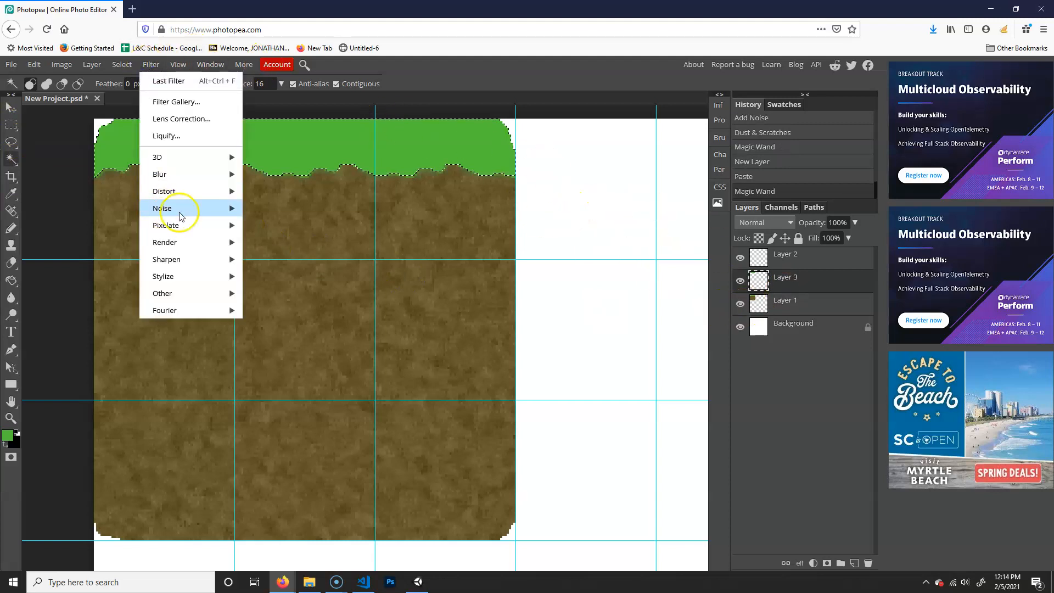
{"action": "mouse_move", "coordinate": [208, 228]}
{"action": "left_click", "coordinate": [291, 313]}
{"action": "left_click_drag", "start_coordinate": [284, 240], "coordinate": [266, 240]}
{"action": "left_click", "coordinate": [493, 235]}
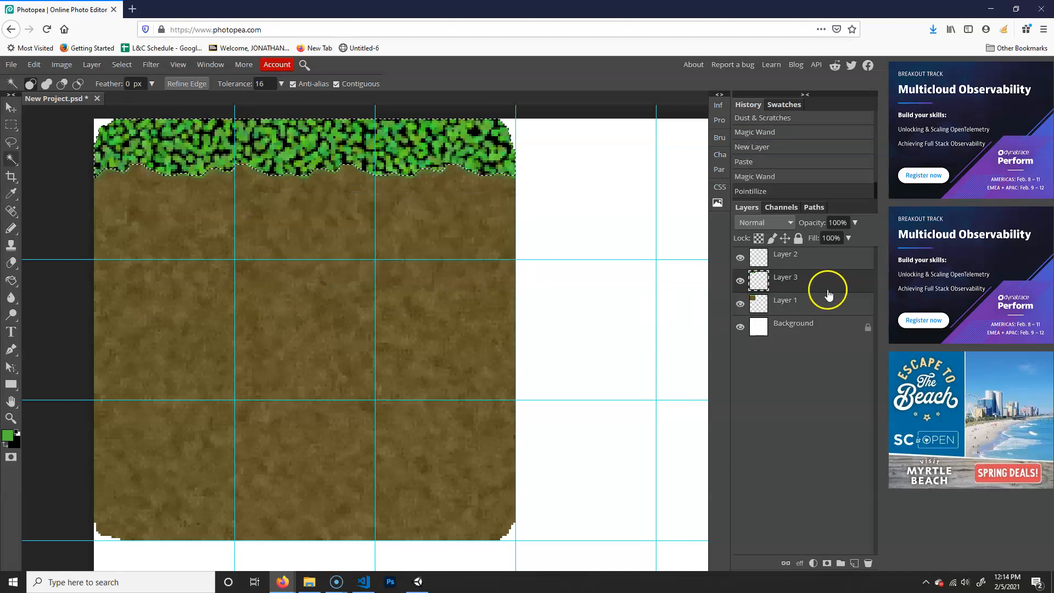
{"action": "left_click", "coordinate": [782, 223]}
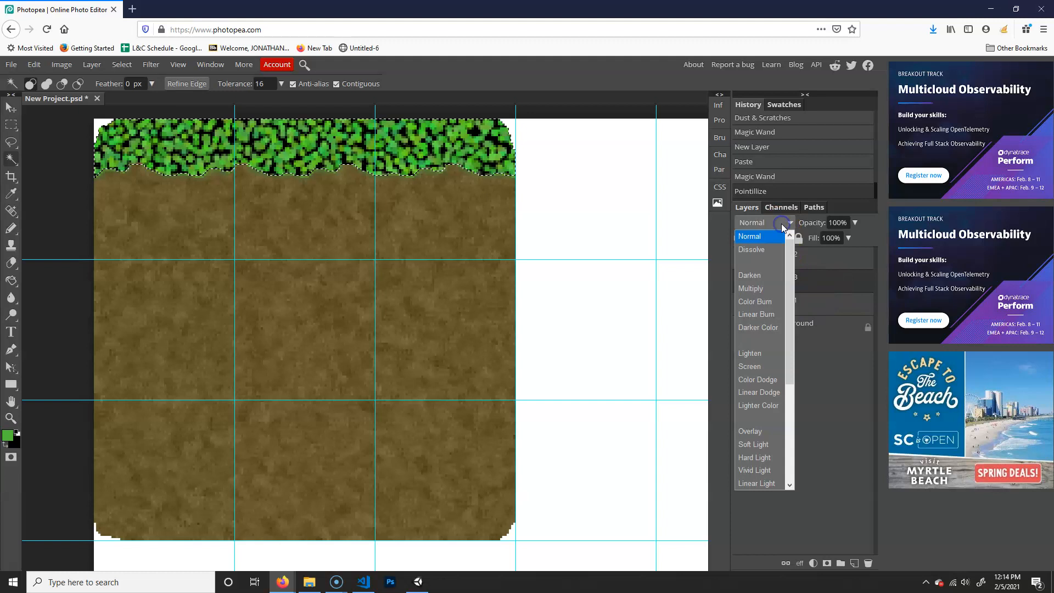
{"action": "left_click", "coordinate": [760, 372]}
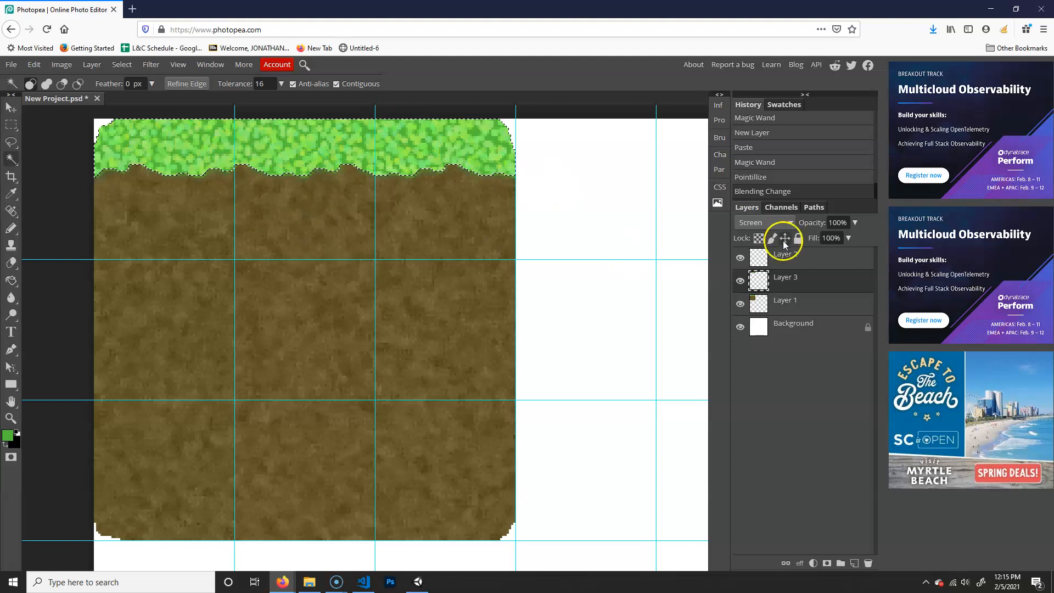
Delete the empty Layer 2 and merge the pointillized grass layer down into Layer 1
{"action": "left_click", "coordinate": [791, 258]}
{"action": "left_click", "coordinate": [868, 564]}
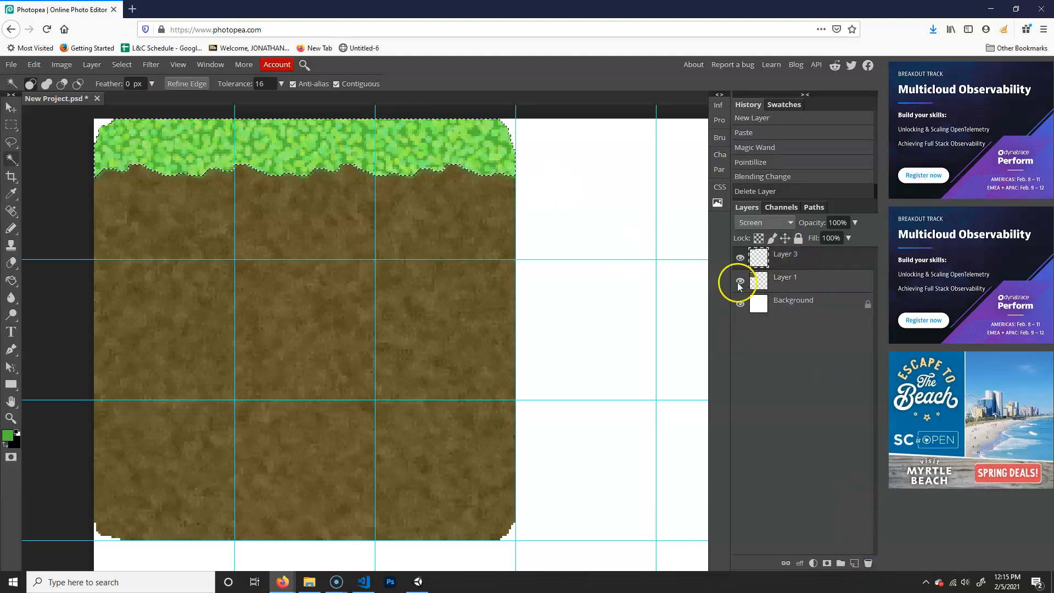
{"action": "right_click", "coordinate": [815, 255]}
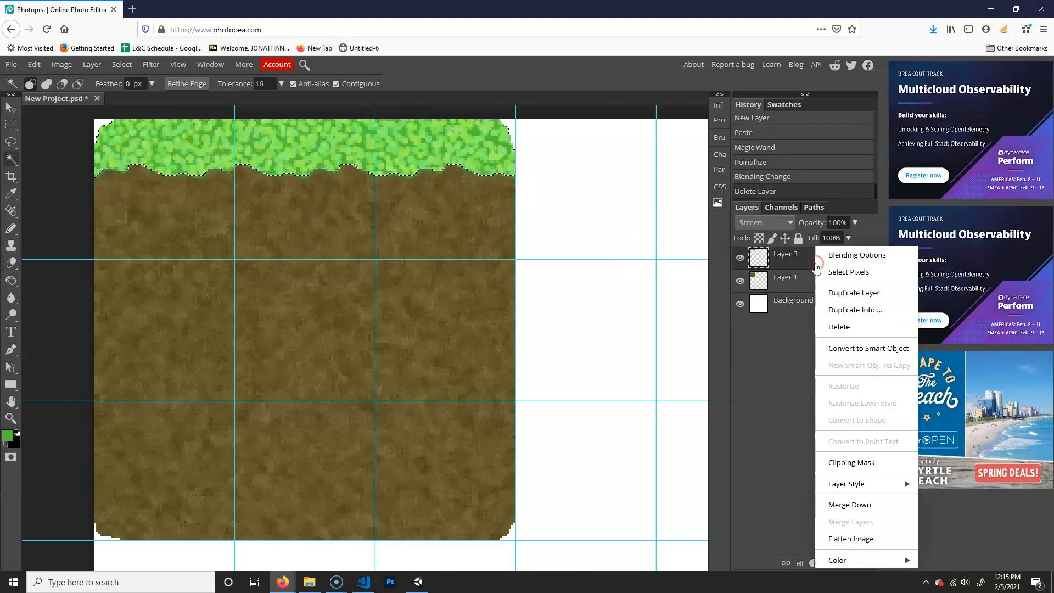
{"action": "left_click", "coordinate": [857, 505]}
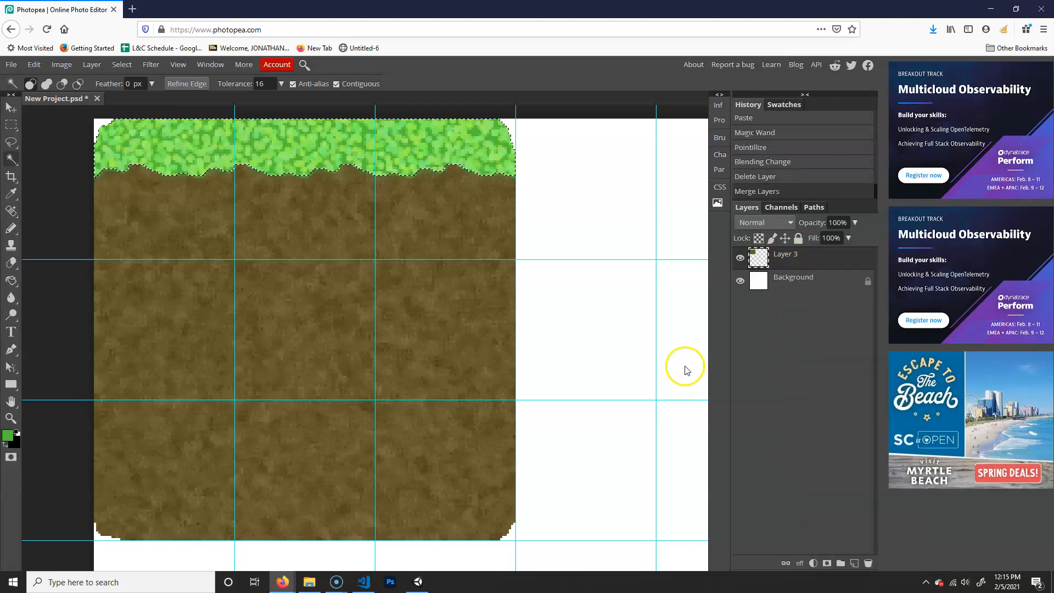
Clear every selection on the tileset so that no area remains selected
{"action": "left_click", "coordinate": [569, 297]}
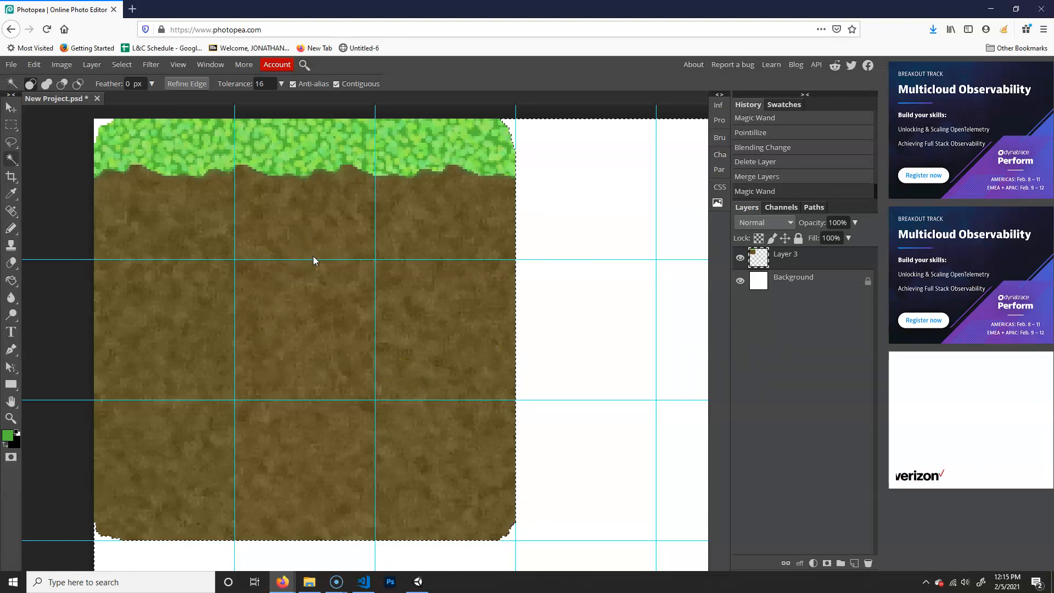
{"action": "left_click", "coordinate": [11, 125]}
{"action": "left_click_drag", "start_coordinate": [543, 222], "coordinate": [541, 281]}
{"action": "left_click", "coordinate": [466, 282]}
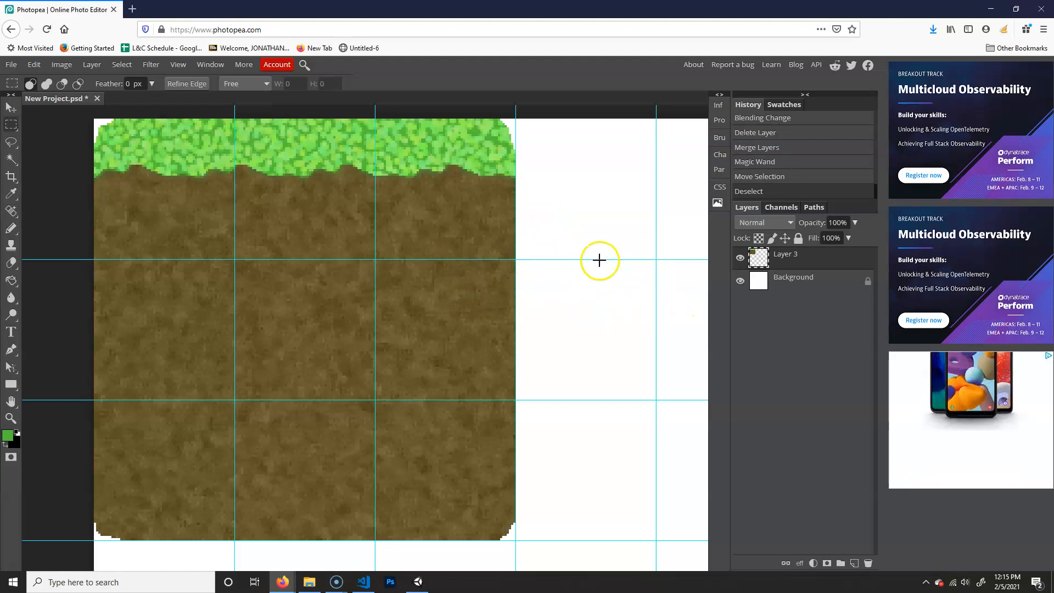
{"action": "key", "text": "ctrl+minus"}
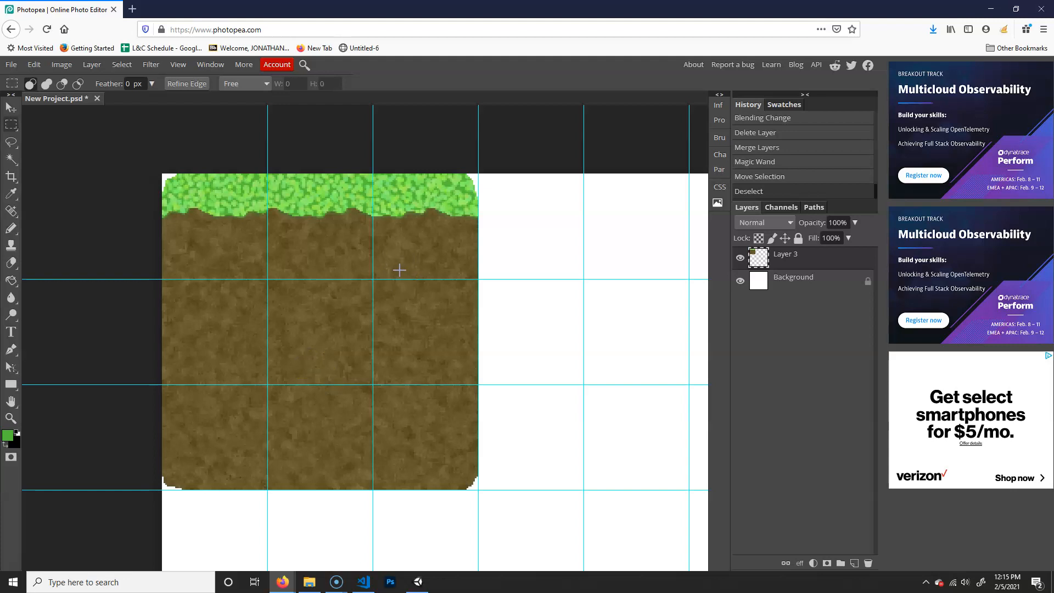
Draw a straight green pencil line just above the first horizontal guide, spanning most of the three empty tiles beside the tileset
{"action": "left_click_drag", "start_coordinate": [584, 388], "coordinate": [454, 412]}
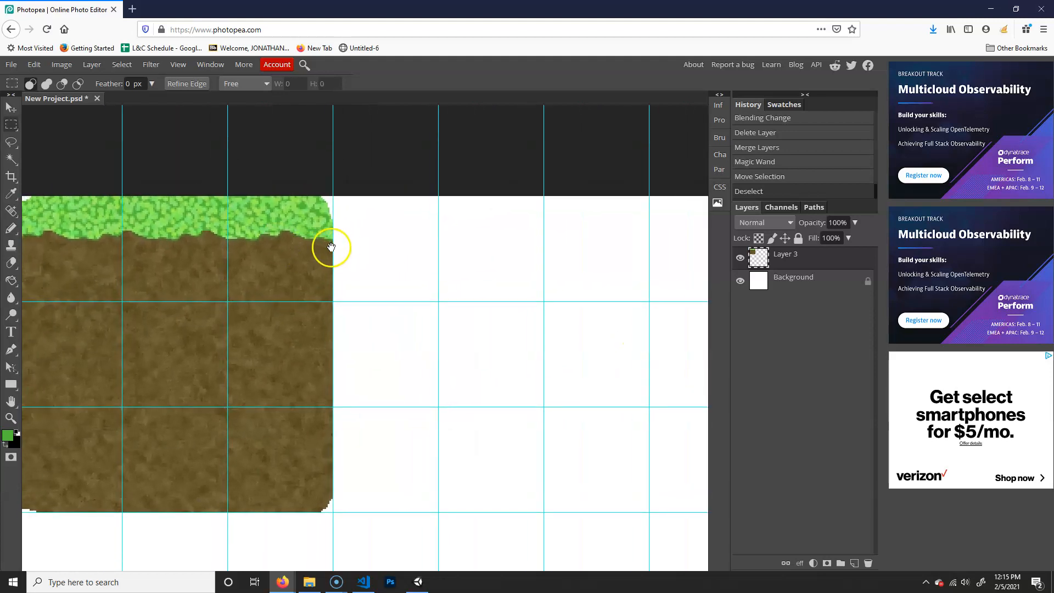
{"action": "left_click_drag", "start_coordinate": [306, 212], "coordinate": [355, 215]}
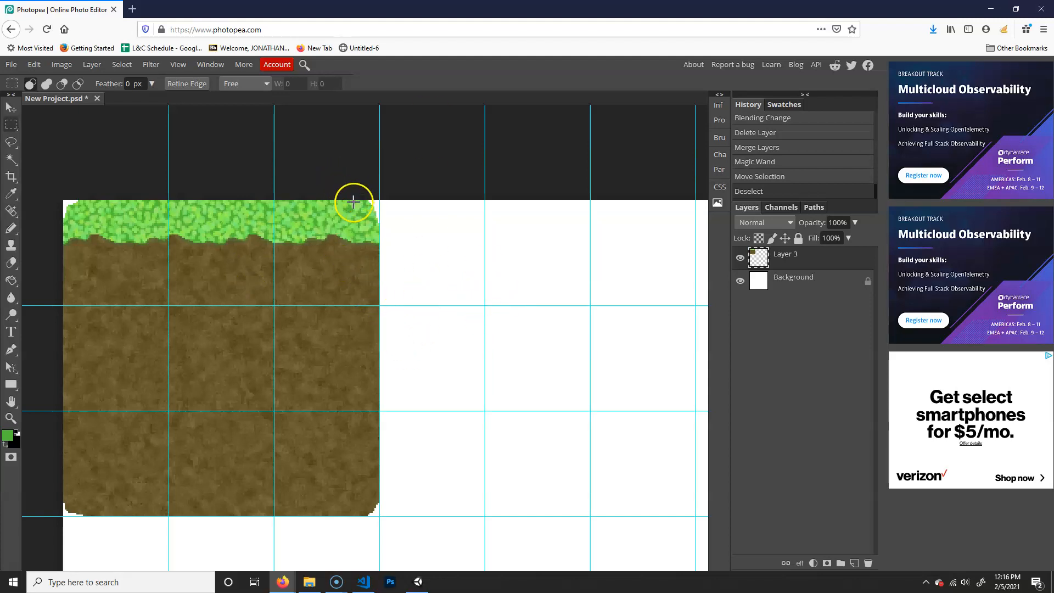
{"action": "scroll", "coordinate": [393, 244], "scroll_direction": "right", "scroll_amount": 5}
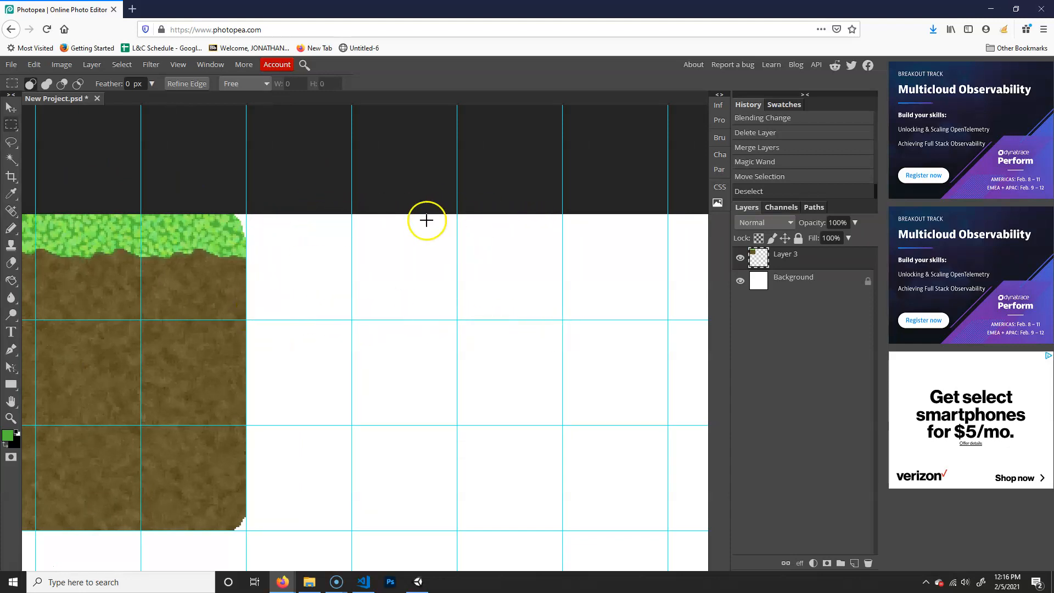
{"action": "scroll", "coordinate": [421, 284], "scroll_direction": "left", "scroll_amount": 1}
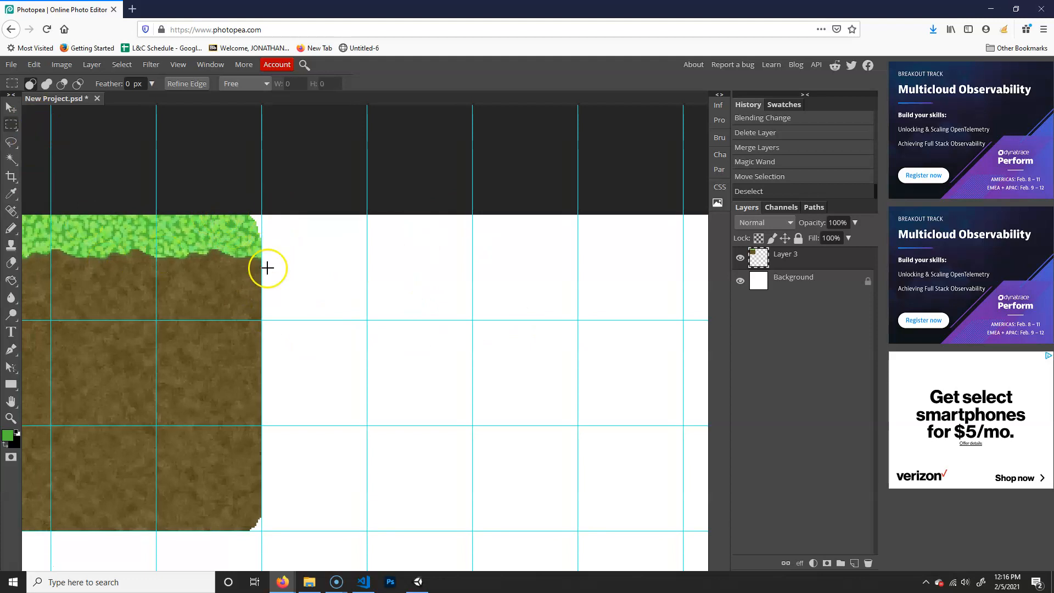
{"action": "key", "text": "b"}
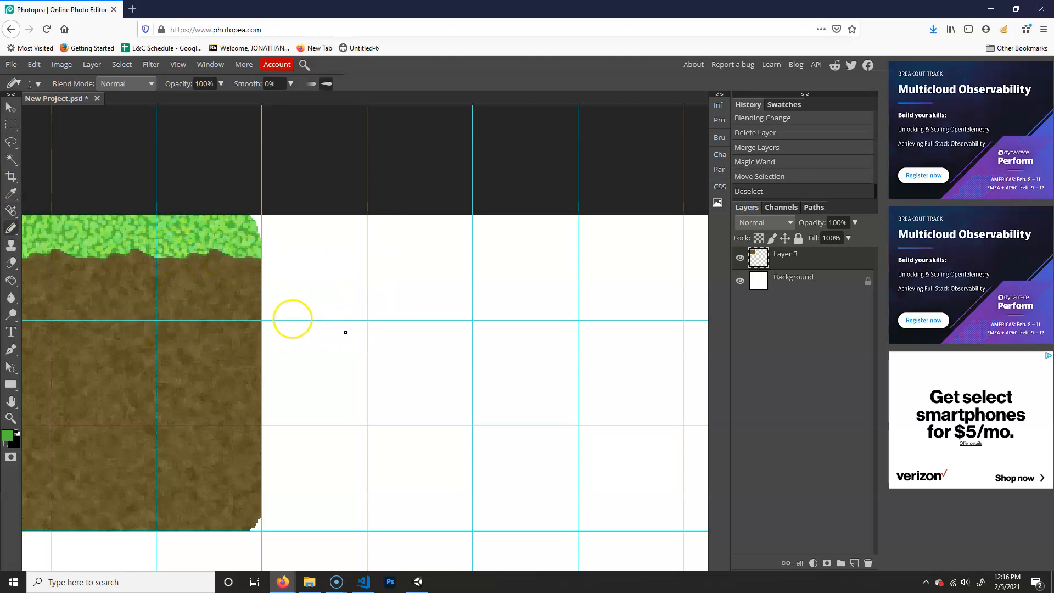
{"action": "left_click", "coordinate": [274, 320], "text": "shift"}
{"action": "key", "text": "ctrl+z"}
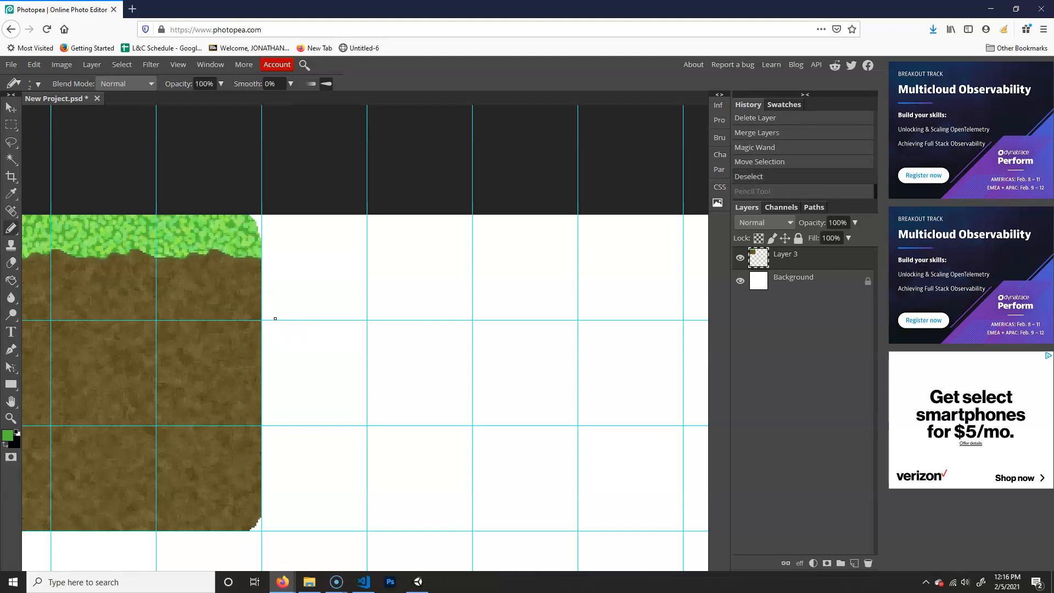
{"action": "key", "text": "ctrl+shift+z"}
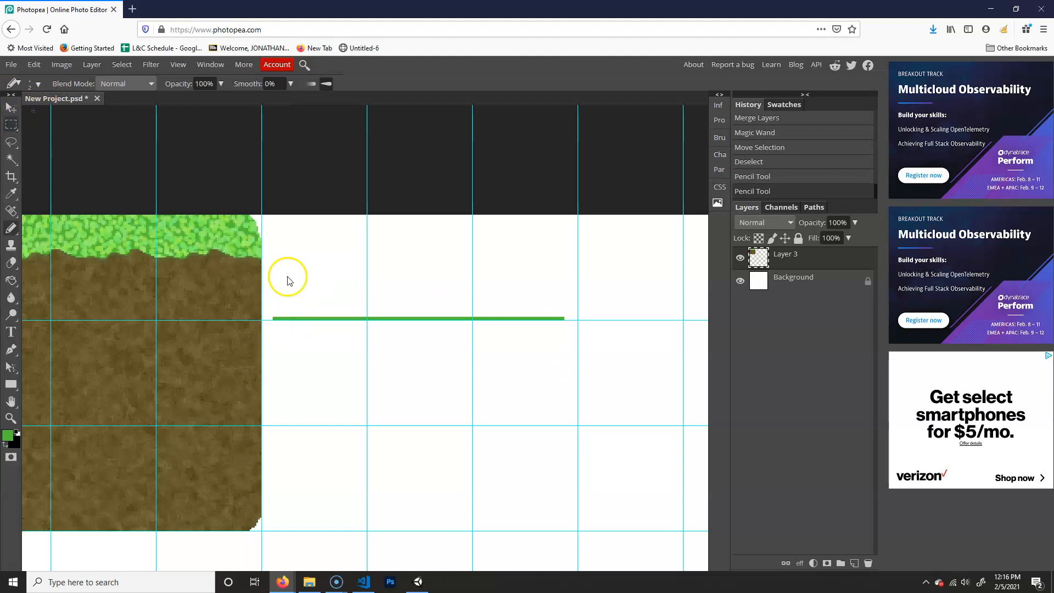
Select a three-tile-wide rectangle ending at the guide under the green line, and switch to the Pencil tool
{"action": "key", "text": "m"}
{"action": "mouse_move", "coordinate": [263, 241]}
{"action": "left_mouse_down"}
{"action": "mouse_move", "coordinate": [551, 325]}
{"action": "mouse_move", "coordinate": [580, 320]}
{"action": "left_mouse_up"}
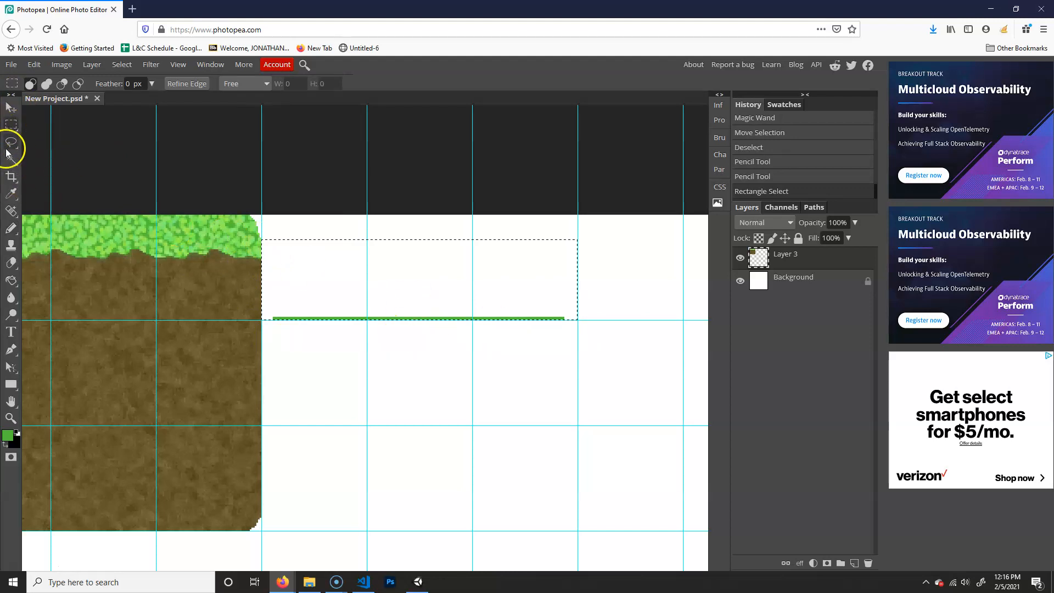
{"action": "left_click", "coordinate": [11, 228]}
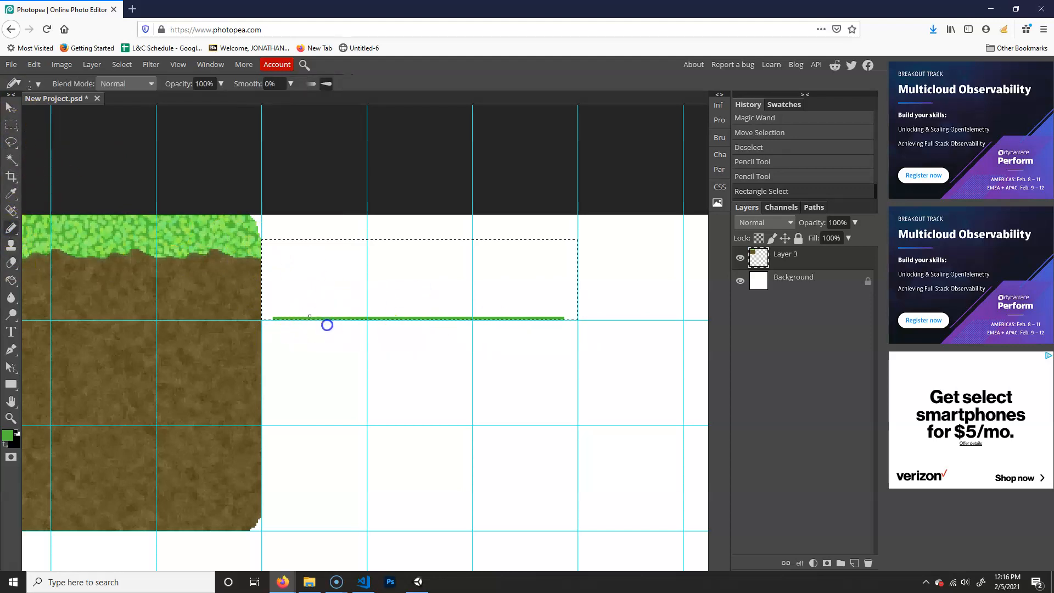
{"action": "left_click_drag", "start_coordinate": [415, 321], "coordinate": [499, 366]}
{"action": "left_click", "coordinate": [498, 365]}
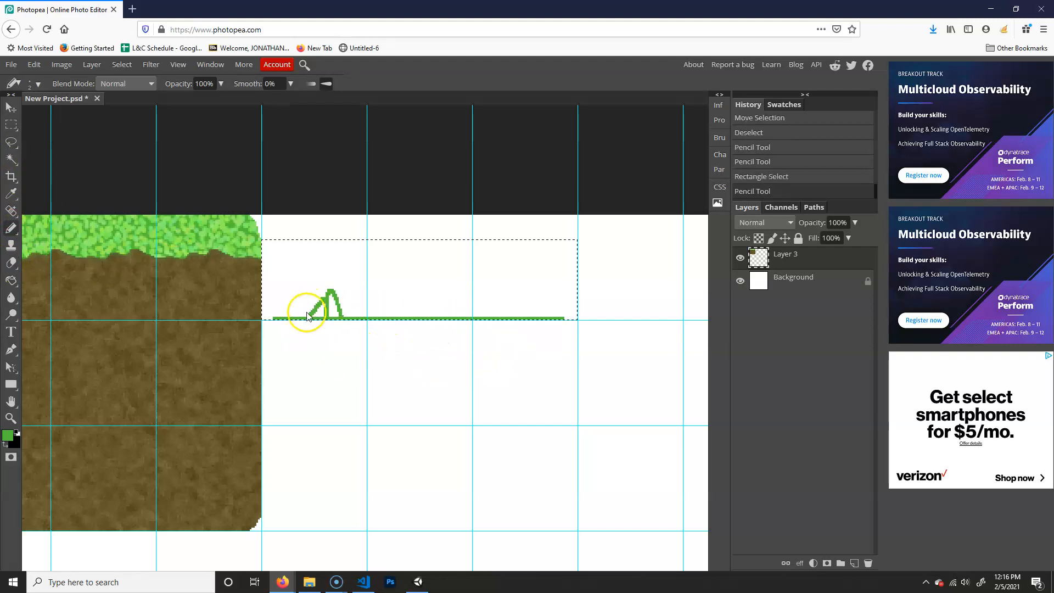
{"action": "key", "text": "ctrl+z"}
Pencil small green grass tufts of varying heights along the whole line, and clear the selection
{"action": "key", "text": "ctrl+plus"}
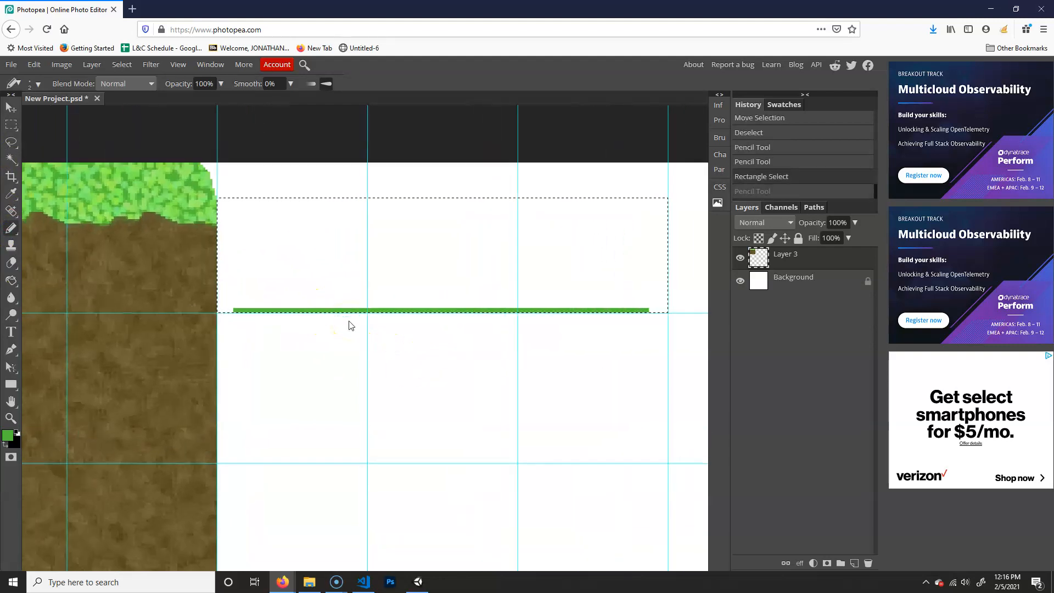
{"action": "left_click_drag", "start_coordinate": [272, 286], "coordinate": [246, 300]}
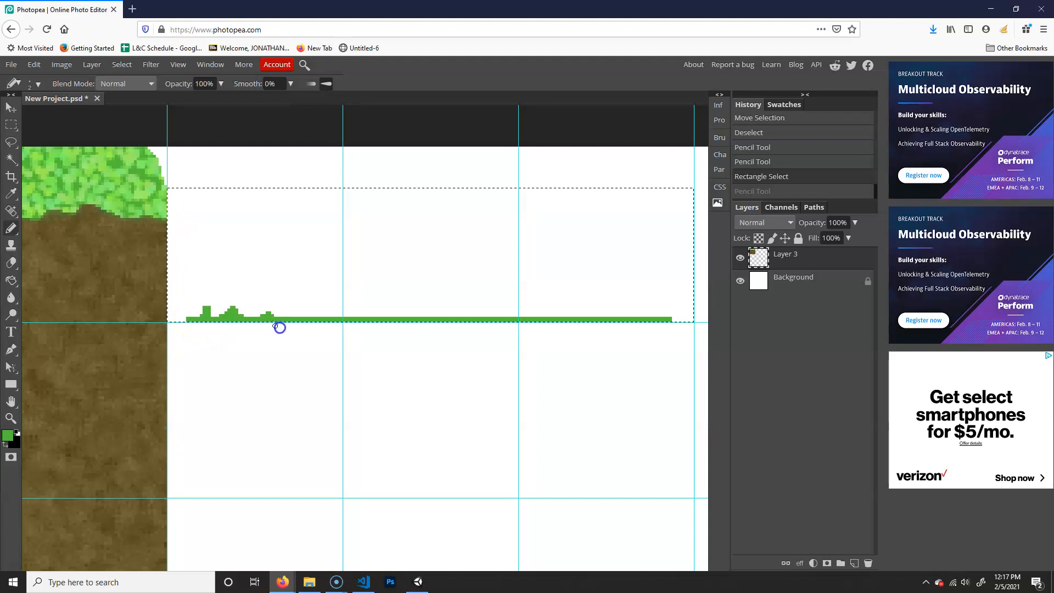
{"action": "left_click_drag", "start_coordinate": [318, 315], "coordinate": [292, 316]}
{"action": "left_click", "coordinate": [297, 319]}
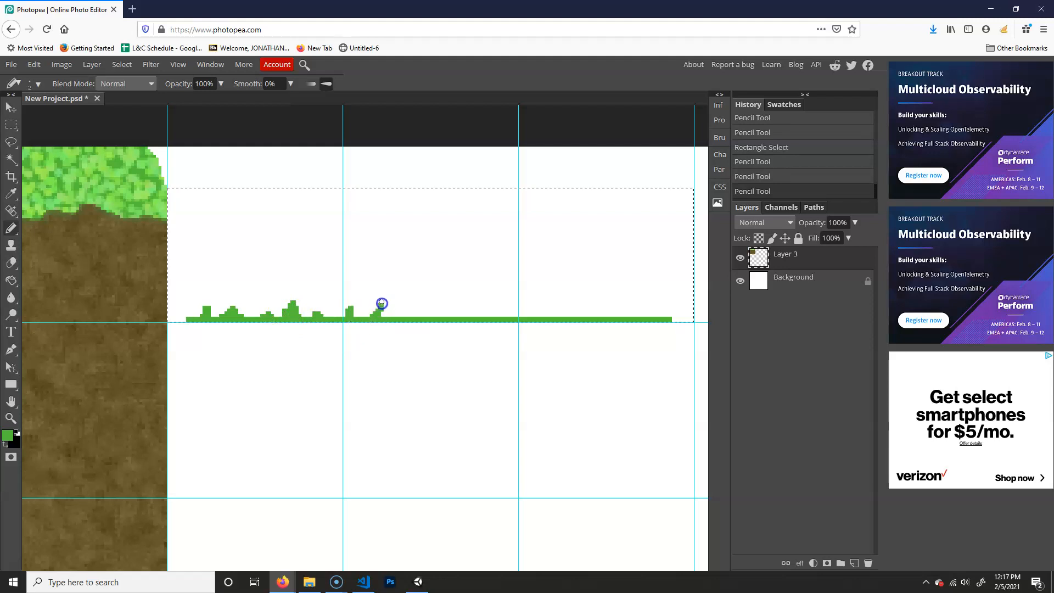
{"action": "left_click_drag", "start_coordinate": [445, 319], "coordinate": [463, 311]}
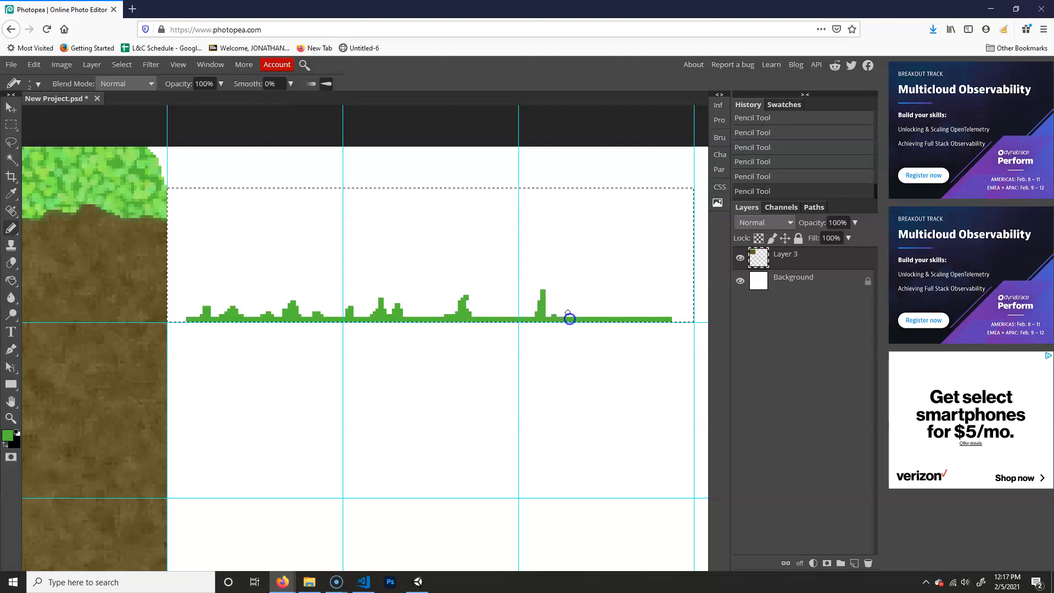
{"action": "left_click_drag", "start_coordinate": [513, 317], "coordinate": [512, 323]}
{"action": "left_click_drag", "start_coordinate": [486, 315], "coordinate": [488, 317]}
{"action": "left_click_drag", "start_coordinate": [617, 317], "coordinate": [620, 308]}
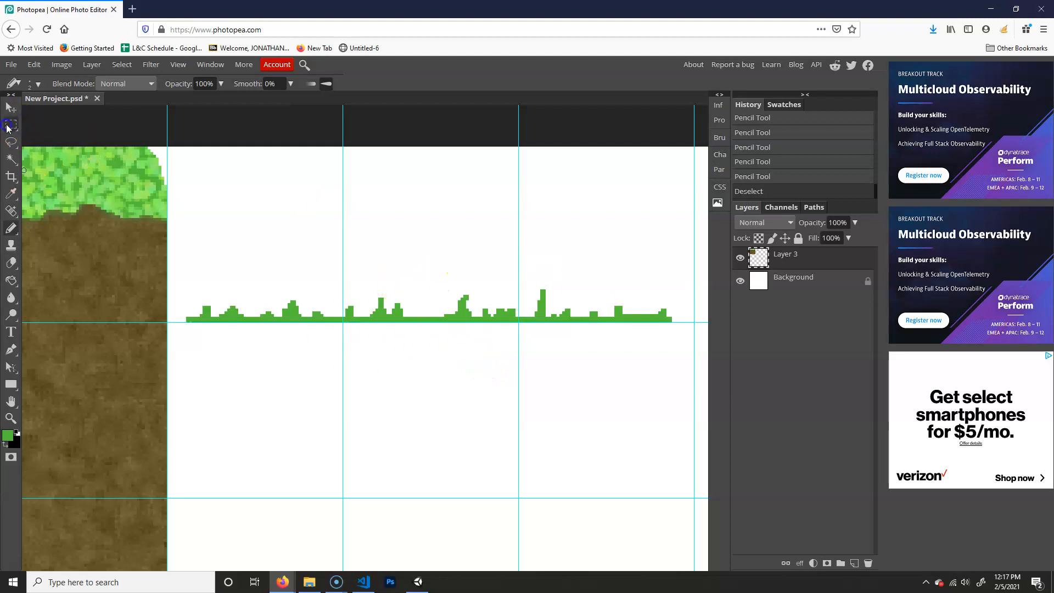
Select the pencilled grass strip with a rectangular selection enclosing all its tufts
{"action": "left_click", "coordinate": [11, 126]}
{"action": "left_click_drag", "start_coordinate": [183, 334], "coordinate": [692, 268]}
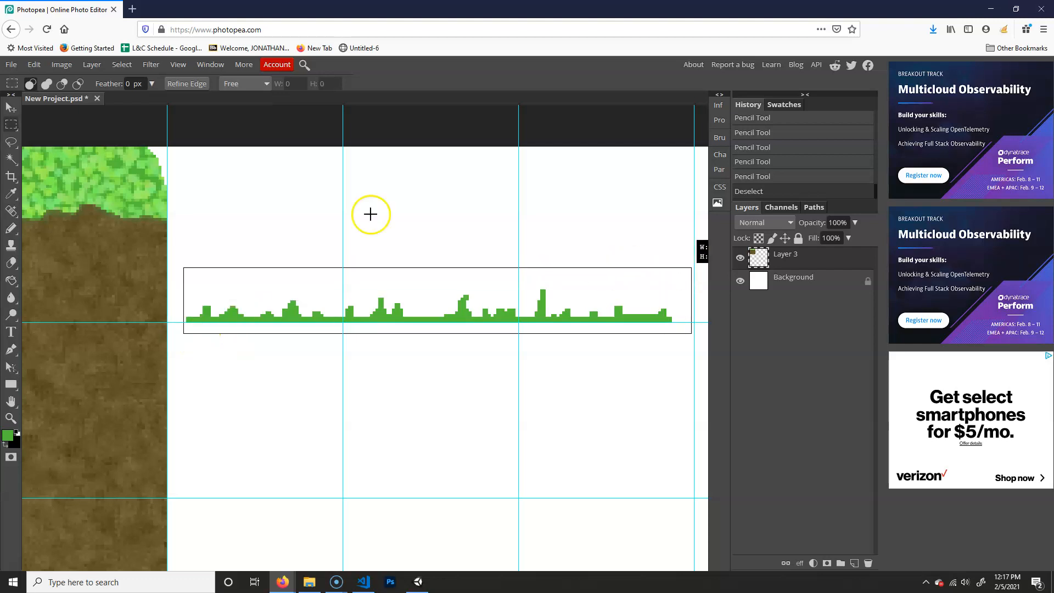
{"action": "left_click", "coordinate": [150, 64]}
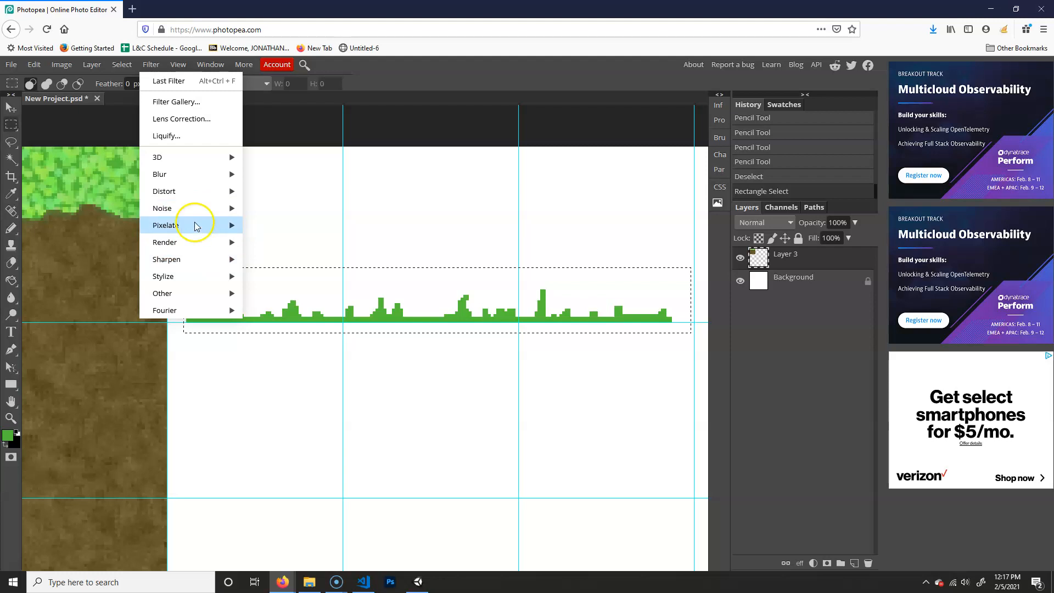
{"action": "mouse_move", "coordinate": [206, 193]}
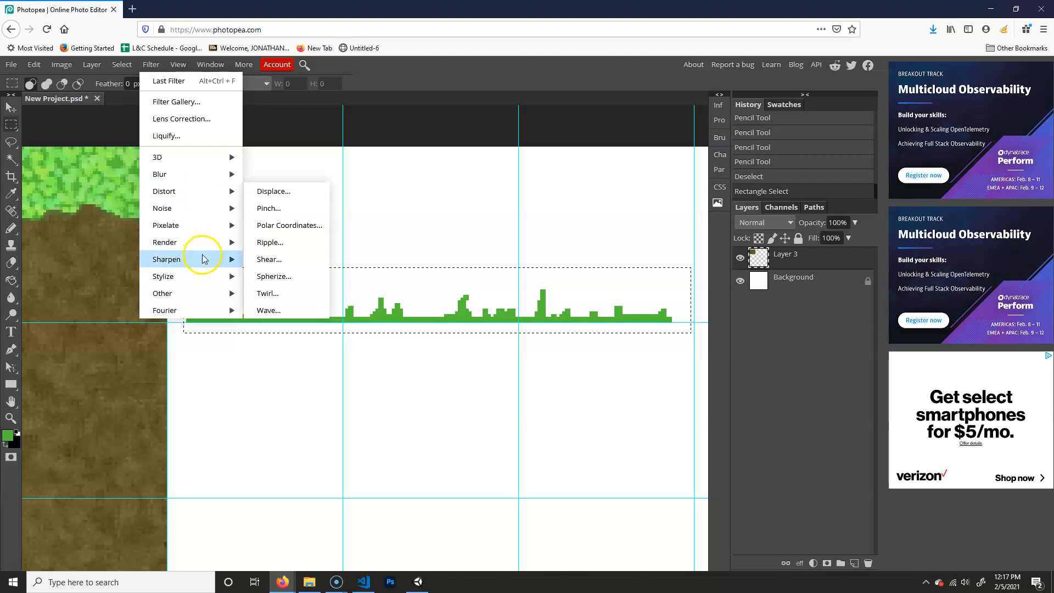
{"action": "mouse_move", "coordinate": [204, 275]}
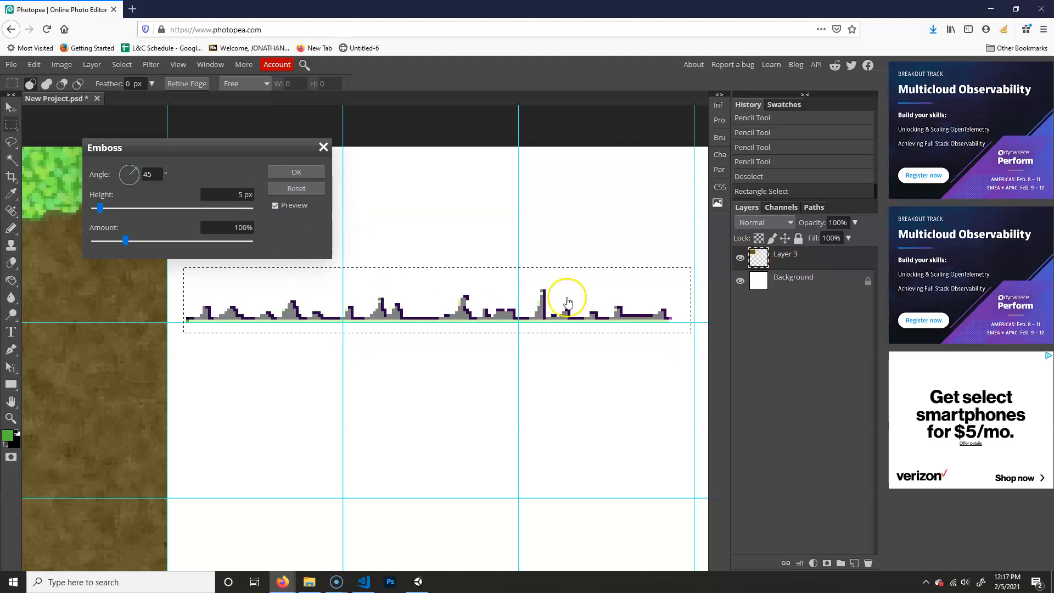
{"action": "left_click", "coordinate": [323, 146]}
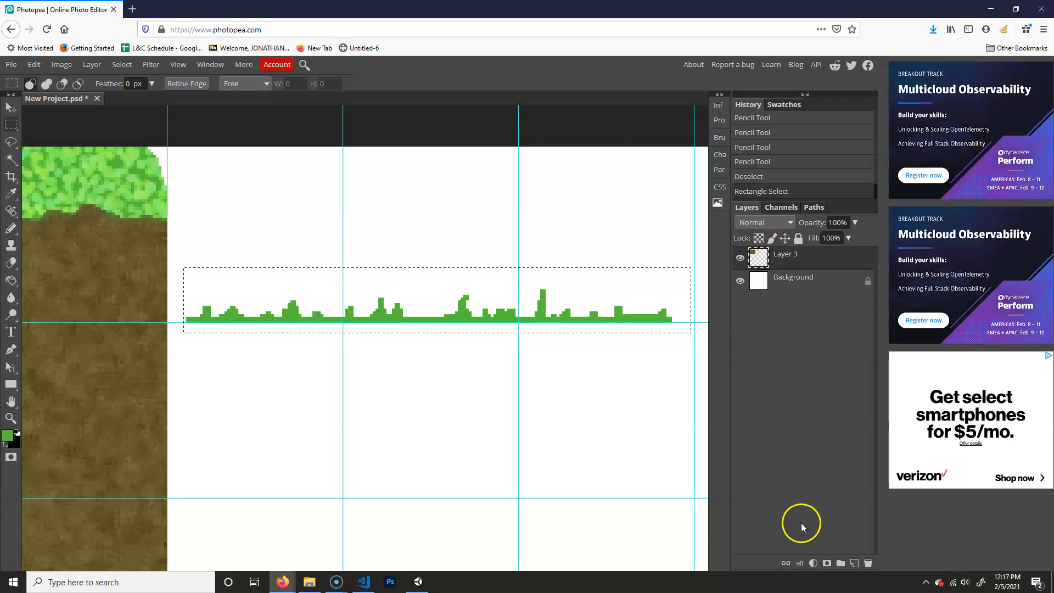
Copy the selected grass strip to a new layer, and check the two layers by toggling their visibility
{"action": "key", "text": "ctrl+j"}
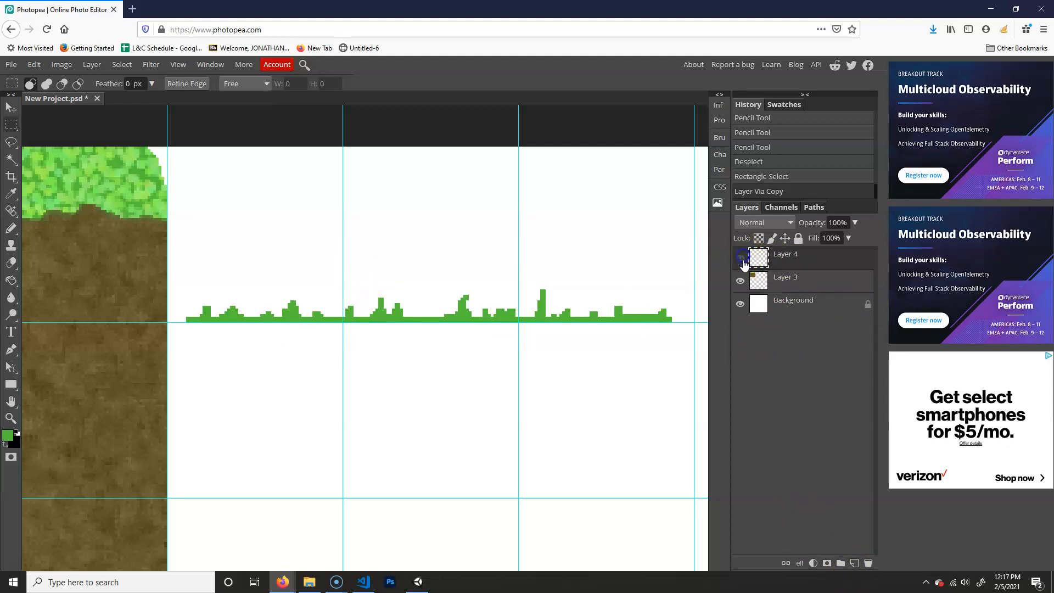
{"action": "left_click", "coordinate": [740, 281]}
{"action": "left_click", "coordinate": [741, 258]}
{"action": "left_click", "coordinate": [741, 258]}
{"action": "left_click", "coordinate": [741, 259]}
{"action": "left_click", "coordinate": [740, 280]}
Select the grass strip on Layer 4 and apply Emboss with a 45° angle, 5 px height and 100% amount
{"action": "left_click_drag", "start_coordinate": [176, 340], "coordinate": [690, 260]}
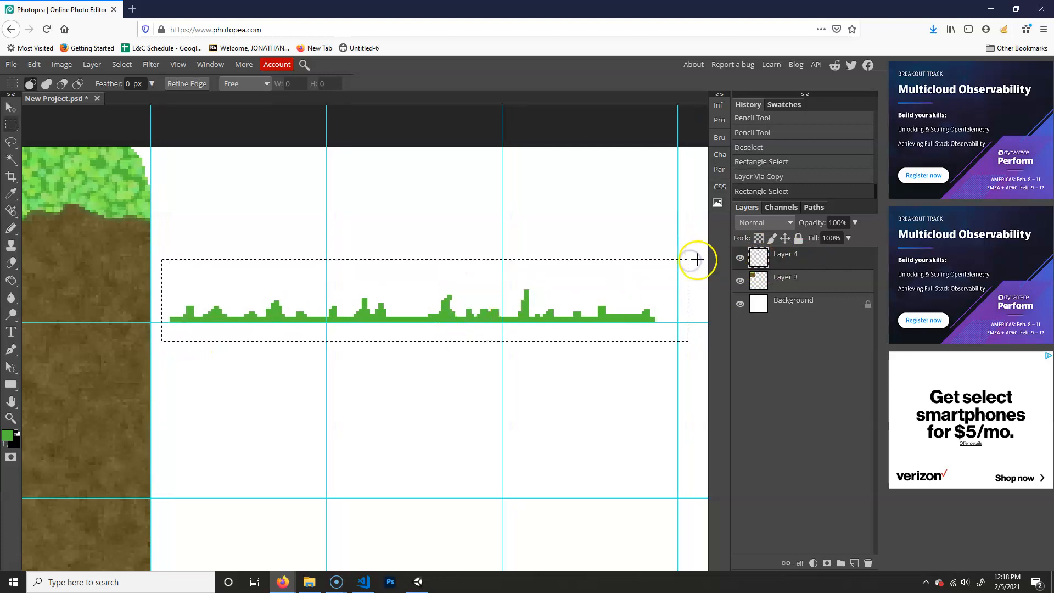
{"action": "left_click", "coordinate": [730, 252]}
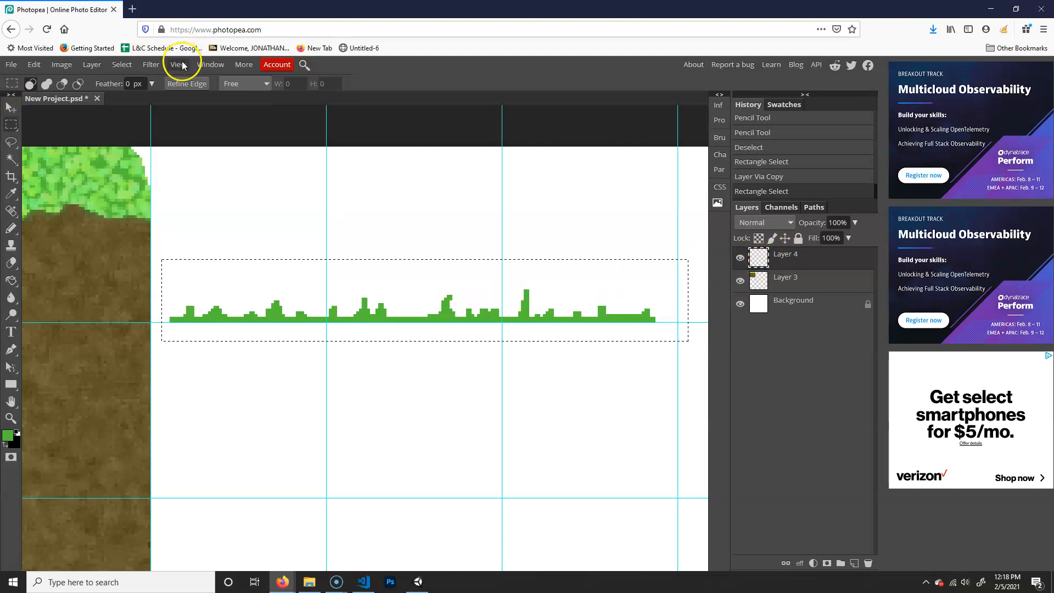
{"action": "left_click", "coordinate": [151, 64]}
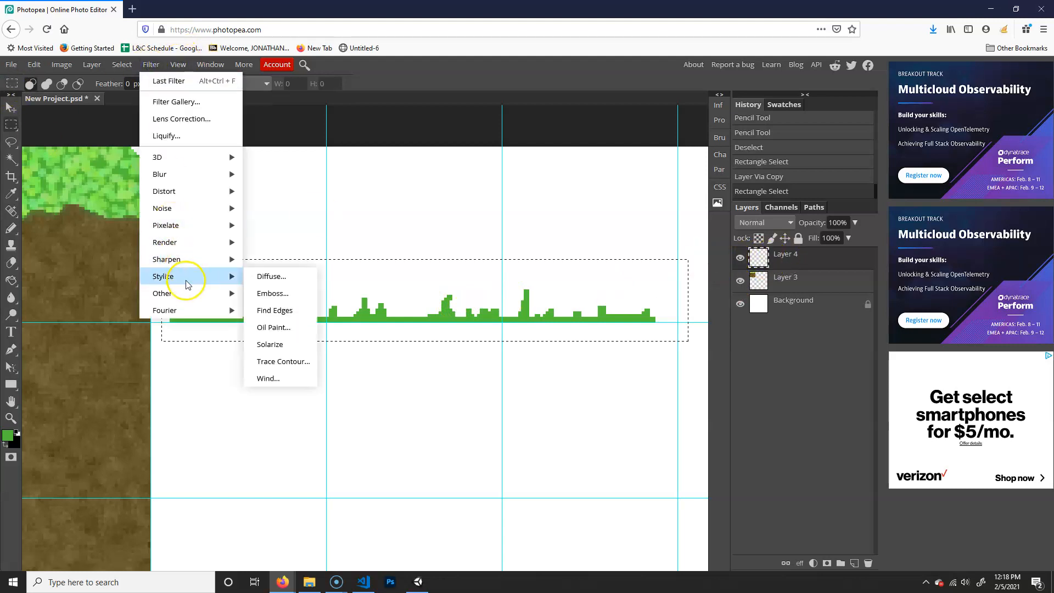
{"action": "left_click", "coordinate": [291, 303]}
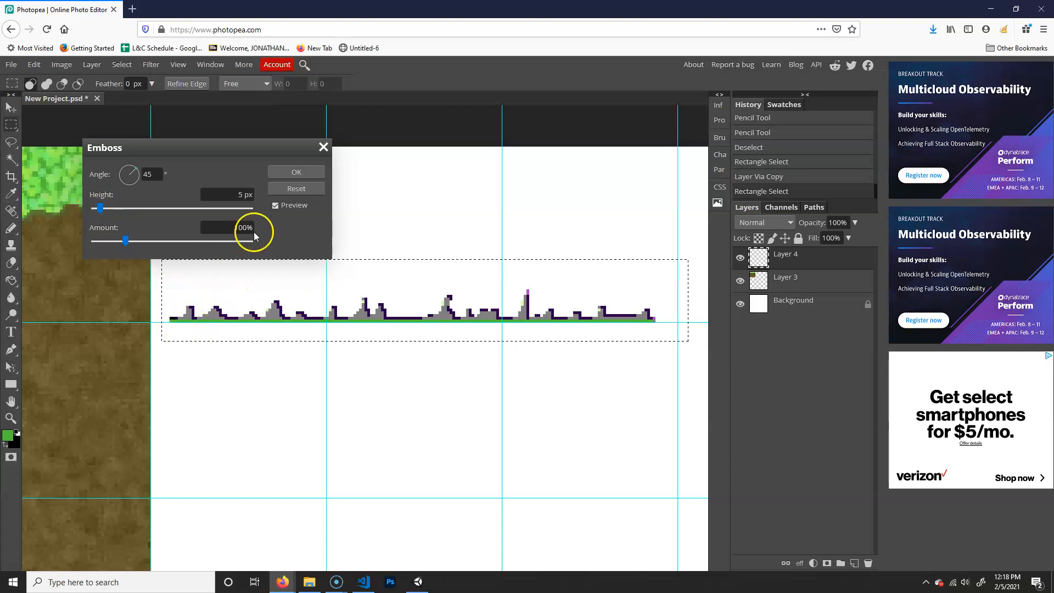
{"action": "left_click", "coordinate": [296, 173]}
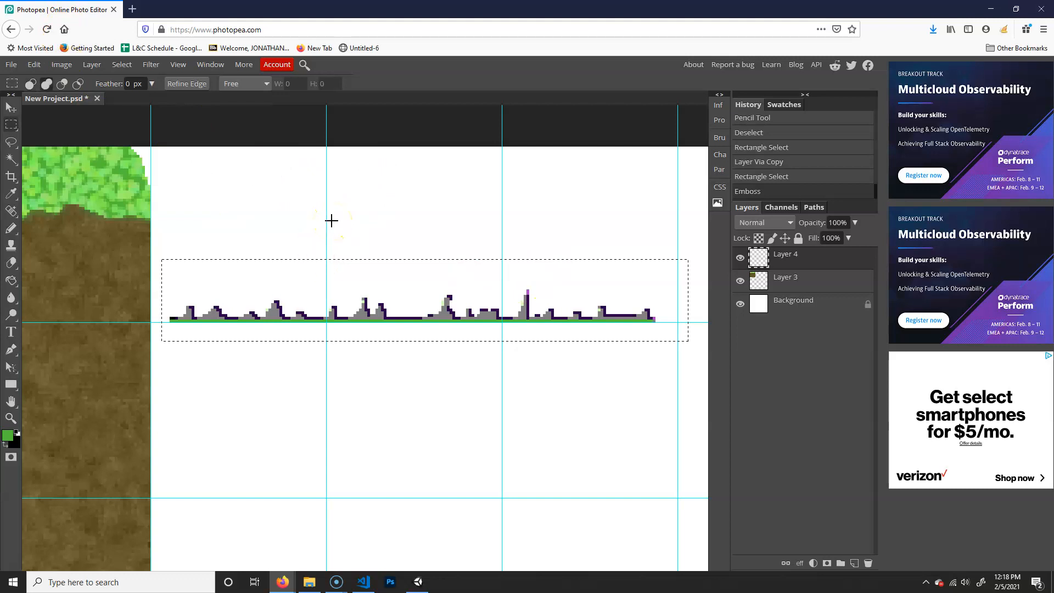
Invert the colors of the embossed grass strip on Layer 4
{"action": "left_click", "coordinate": [68, 66]}
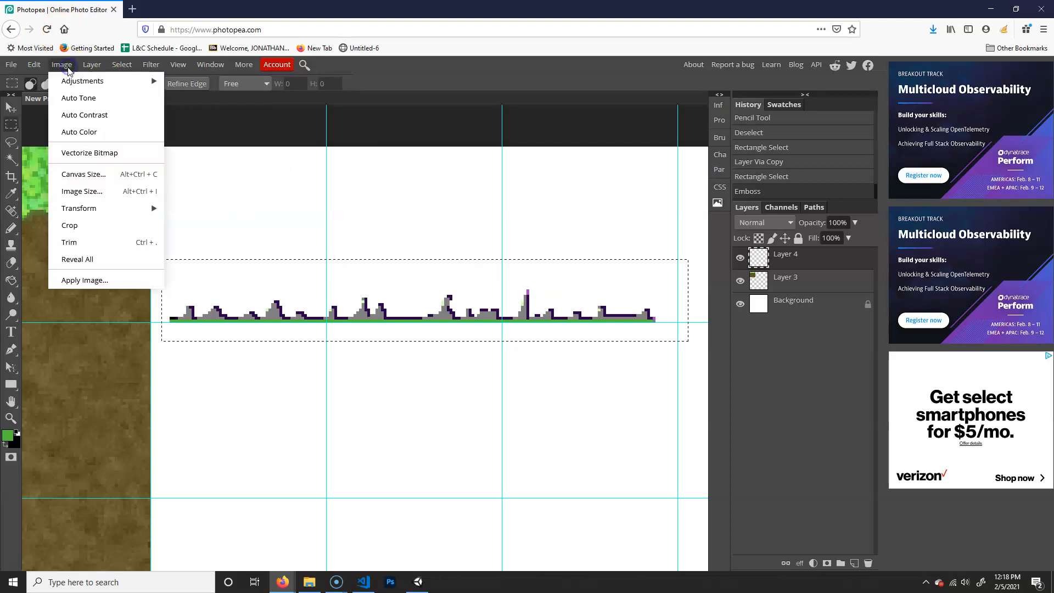
{"action": "mouse_move", "coordinate": [34, 65]}
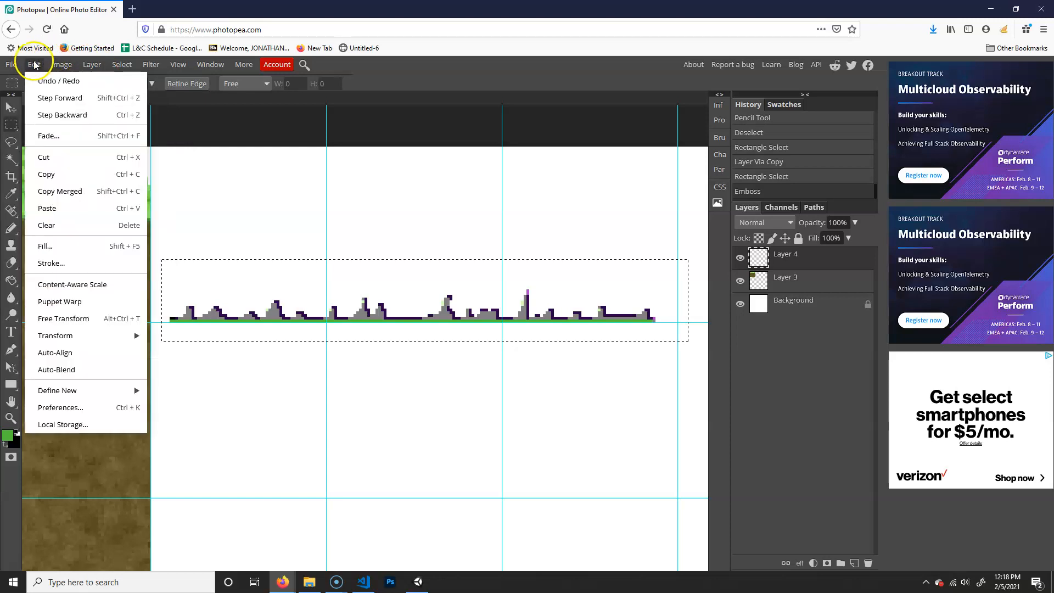
{"action": "mouse_move", "coordinate": [150, 81]}
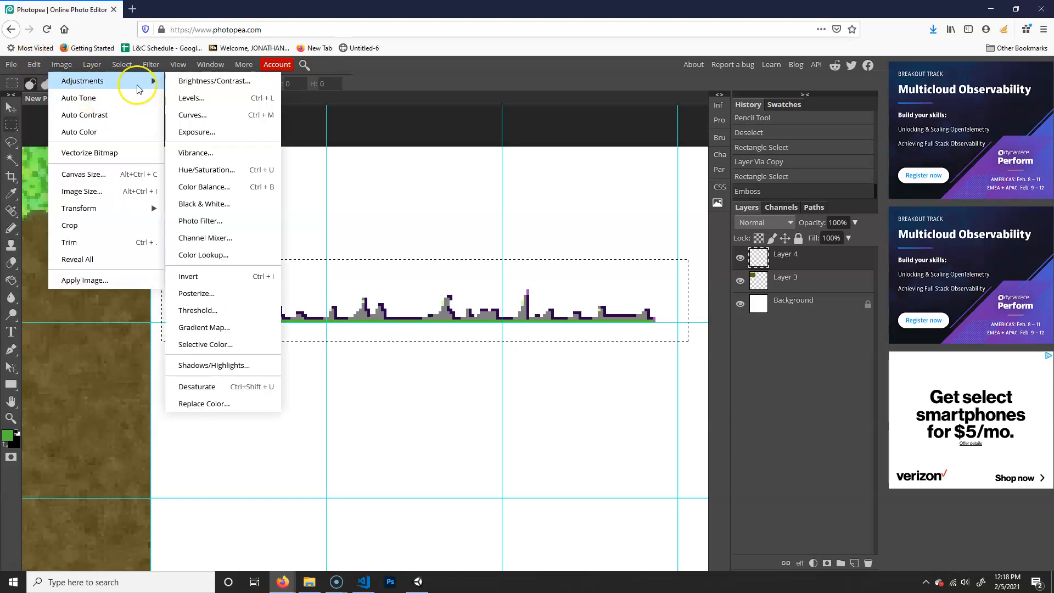
{"action": "left_click", "coordinate": [242, 277]}
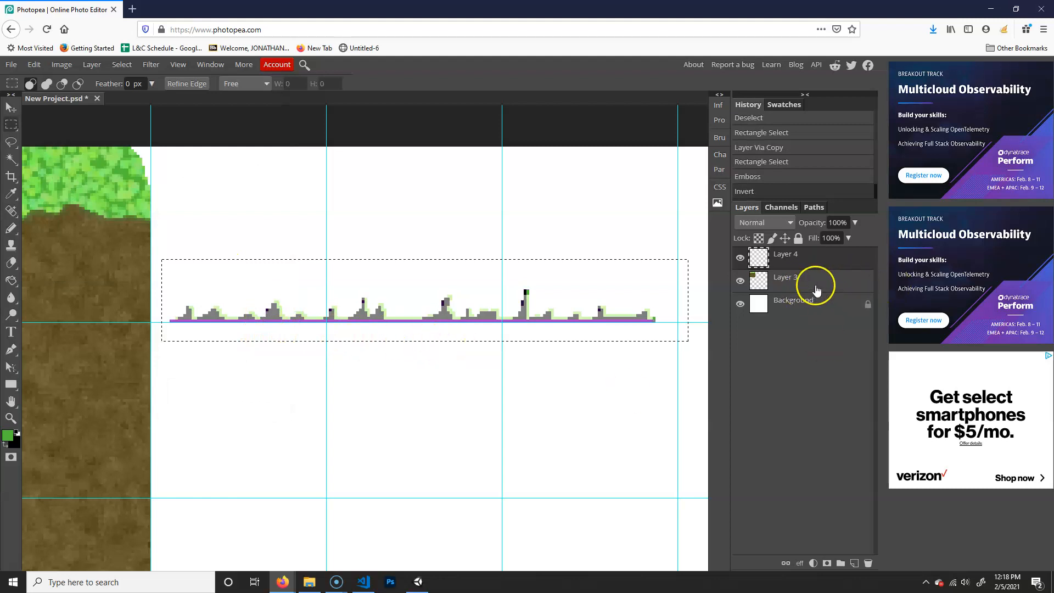
Try the Screen blend mode on Layer 4, testing a lower opacity such as 58% and returning it to 100%
{"action": "left_click", "coordinate": [781, 223]}
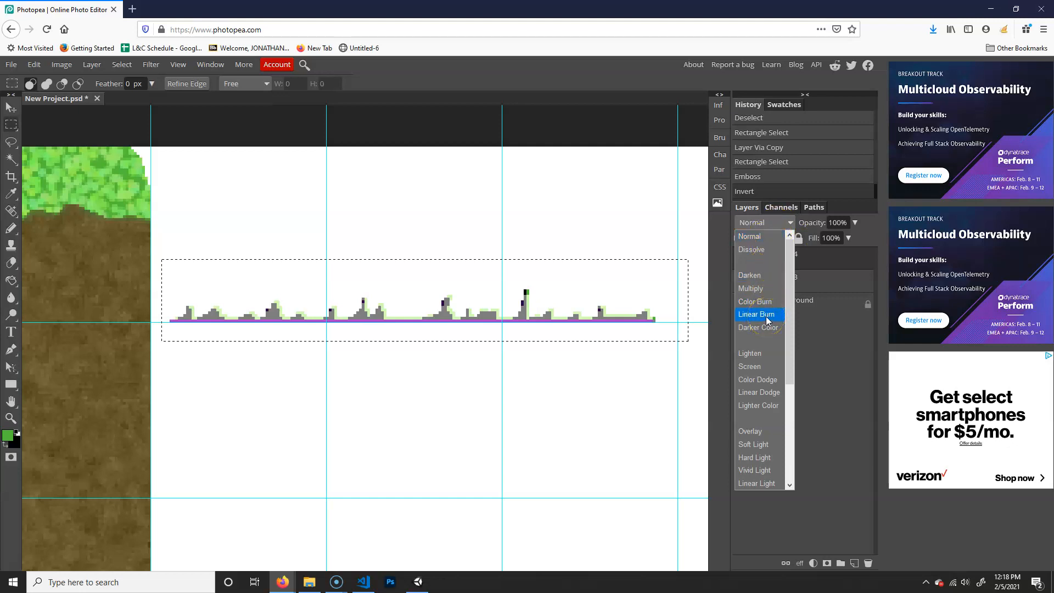
{"action": "left_click", "coordinate": [765, 368]}
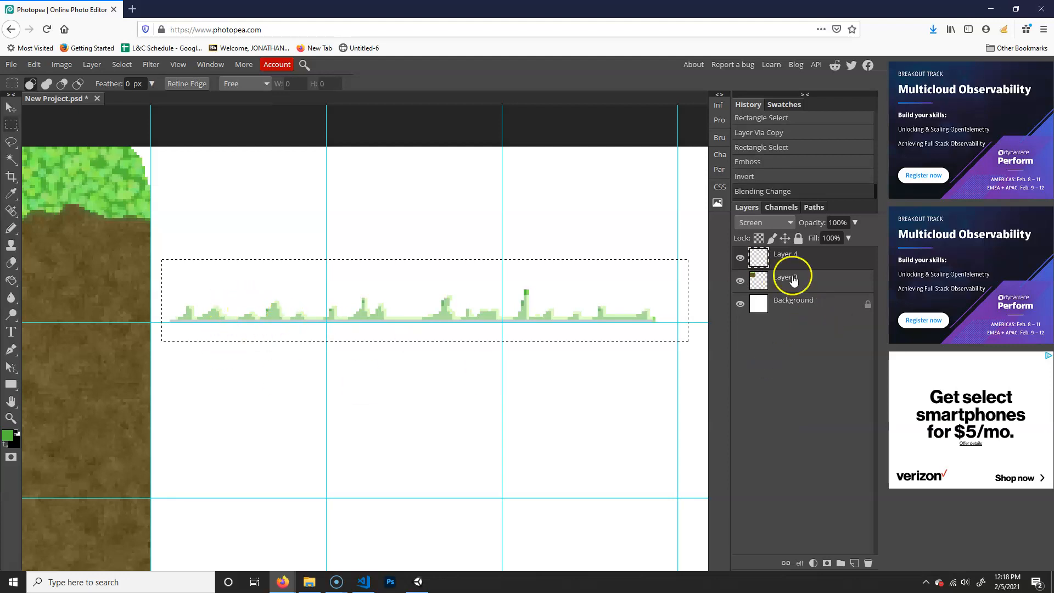
{"action": "mouse_move", "coordinate": [844, 241]}
{"action": "left_mouse_down"}
{"action": "mouse_move", "coordinate": [812, 240]}
{"action": "mouse_move", "coordinate": [832, 246]}
{"action": "left_mouse_up"}
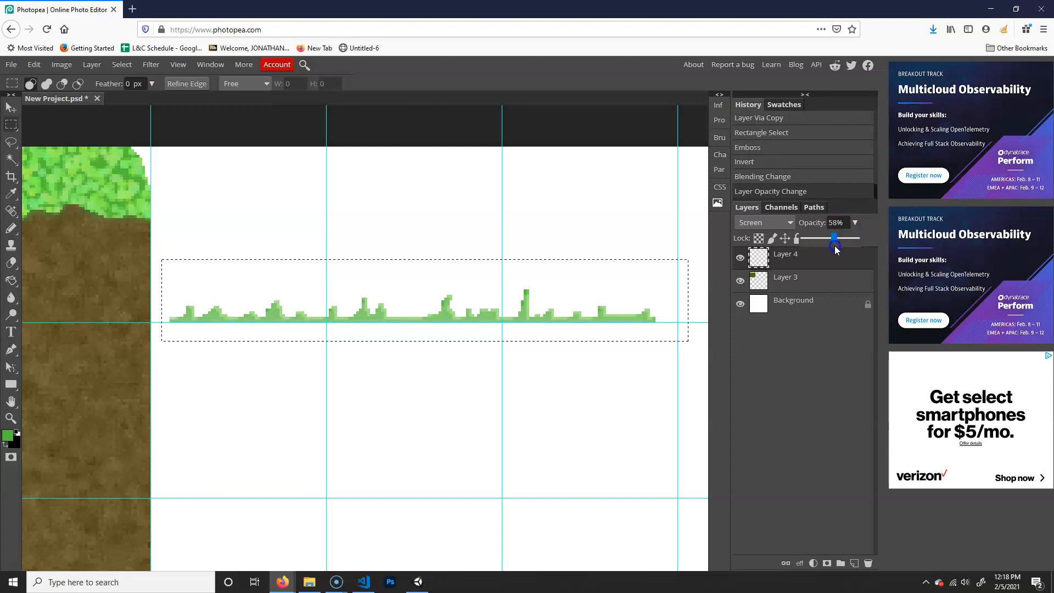
{"action": "left_click_drag", "start_coordinate": [877, 247], "coordinate": [877, 246]}
Set Layer 4's blend mode to Multiply
{"action": "left_click", "coordinate": [763, 223]}
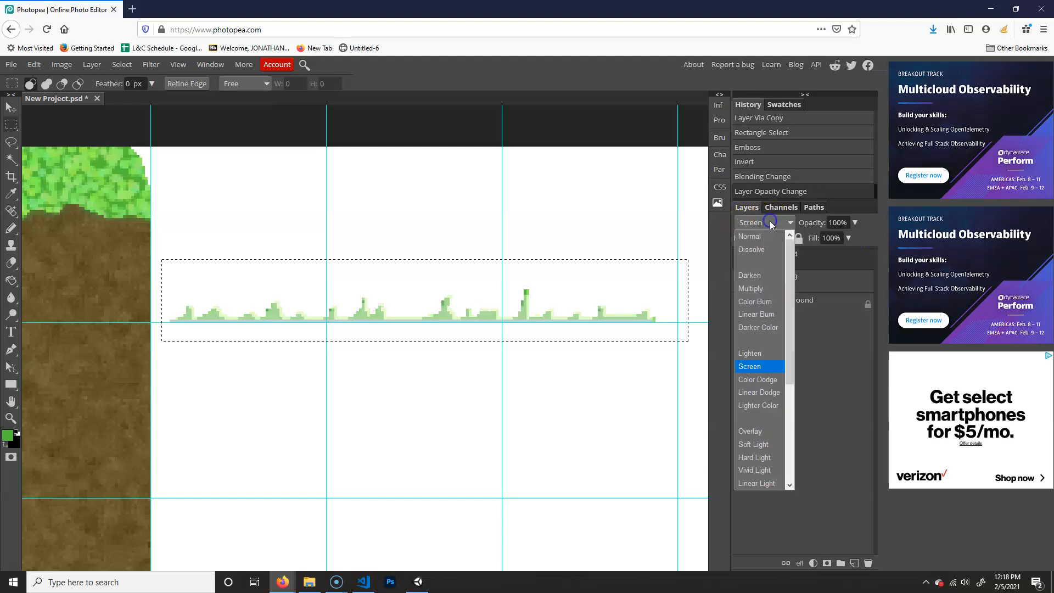
{"action": "left_click", "coordinate": [762, 289]}
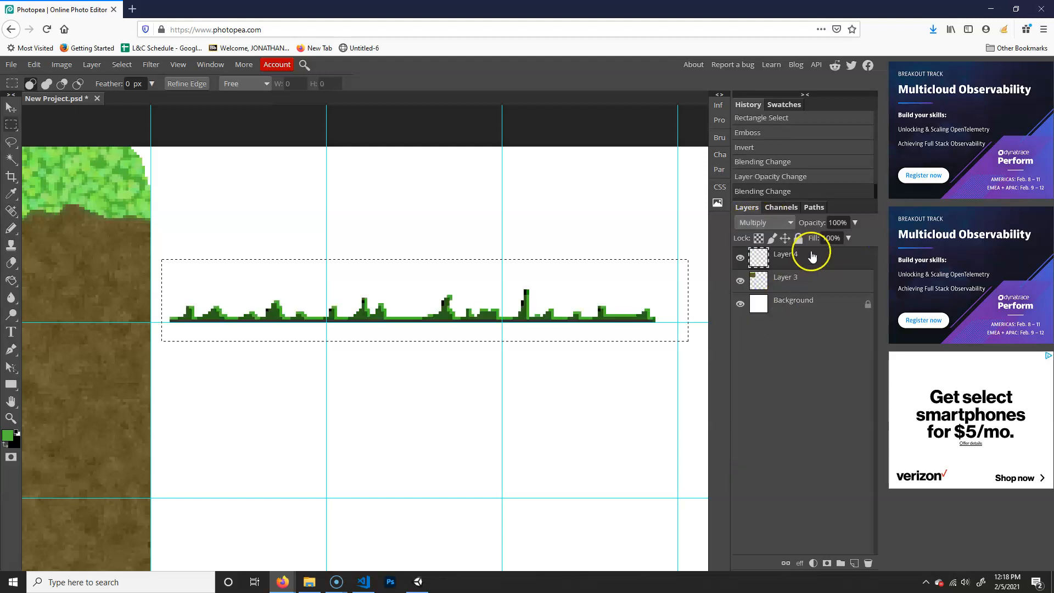
Lower the opacity of Layer 4 to 45% and clear the selection around the grass strip
{"action": "left_click", "coordinate": [856, 223]}
{"action": "left_click_drag", "start_coordinate": [857, 237], "coordinate": [827, 241]}
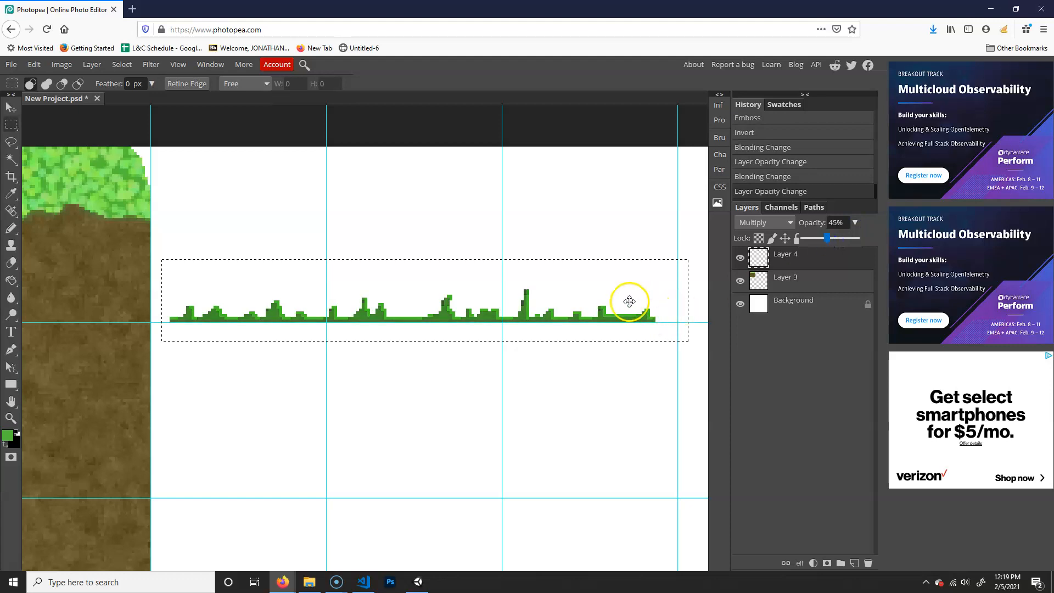
{"action": "left_click", "coordinate": [460, 193]}
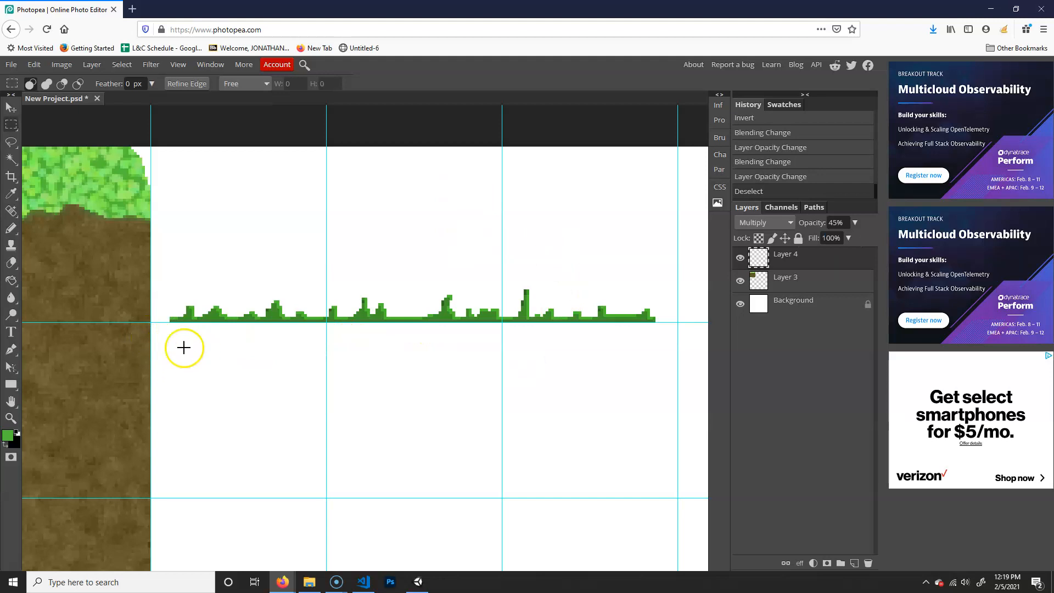
Delete the thin shading line along the base of the grass strip on Layer 4, and merge the layer with Layer 3
{"action": "left_click_drag", "start_coordinate": [152, 352], "coordinate": [678, 320]}
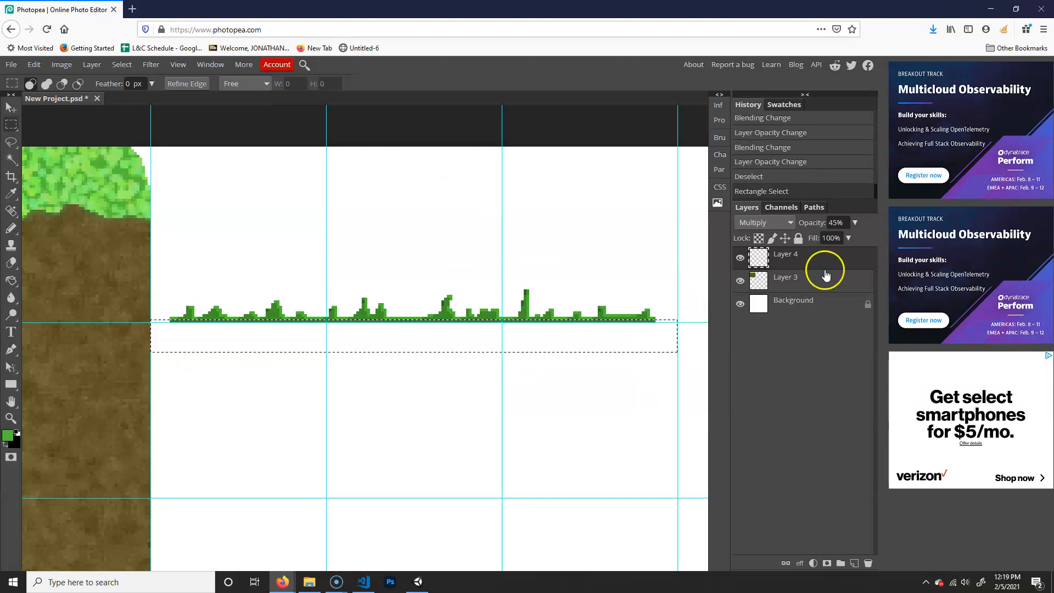
{"action": "key", "text": "Delete"}
{"action": "key", "text": "ctrl+d"}
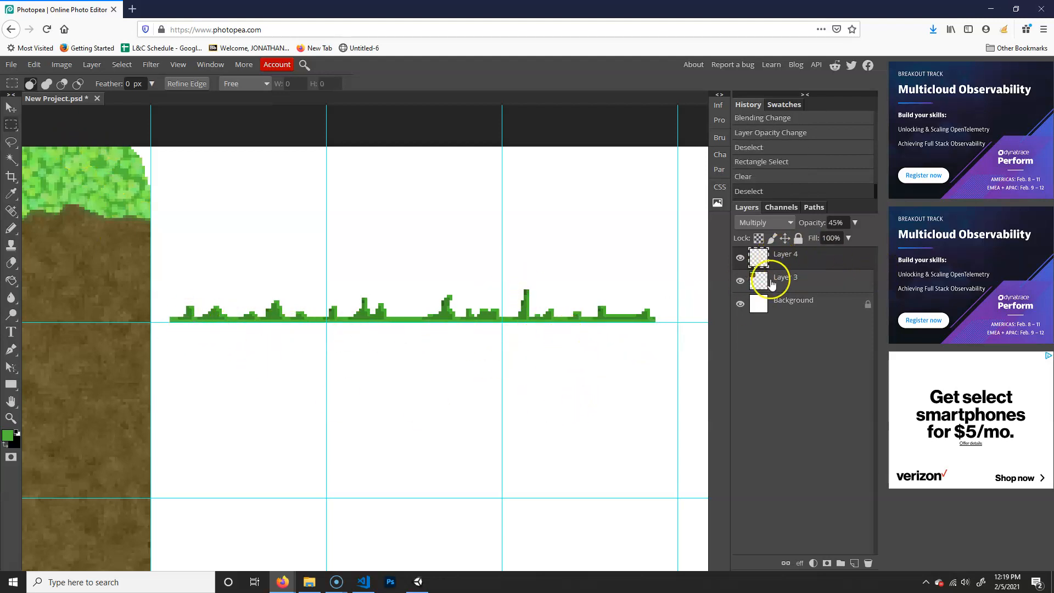
{"action": "right_click", "coordinate": [808, 259]}
{"action": "left_click", "coordinate": [861, 511]}
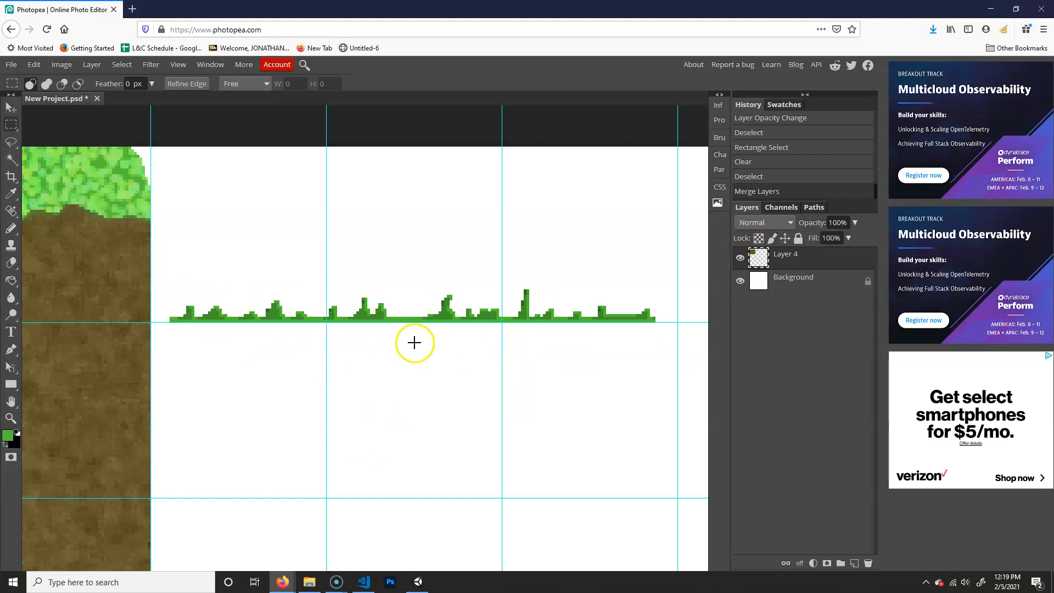
{"action": "scroll", "coordinate": [440, 325], "scroll_direction": "down", "scroll_amount": 2}
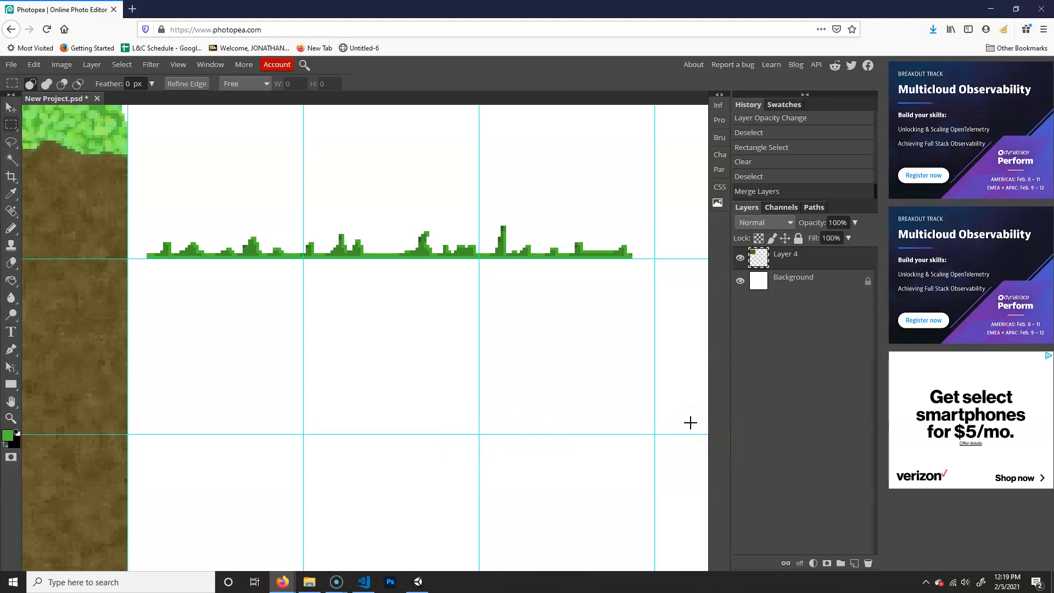
{"action": "mouse_move", "coordinate": [313, 341]}
{"action": "left_mouse_down"}
{"action": "mouse_move", "coordinate": [395, 422]}
{"action": "mouse_move", "coordinate": [320, 351]}
{"action": "mouse_move", "coordinate": [302, 353]}
{"action": "left_mouse_up"}
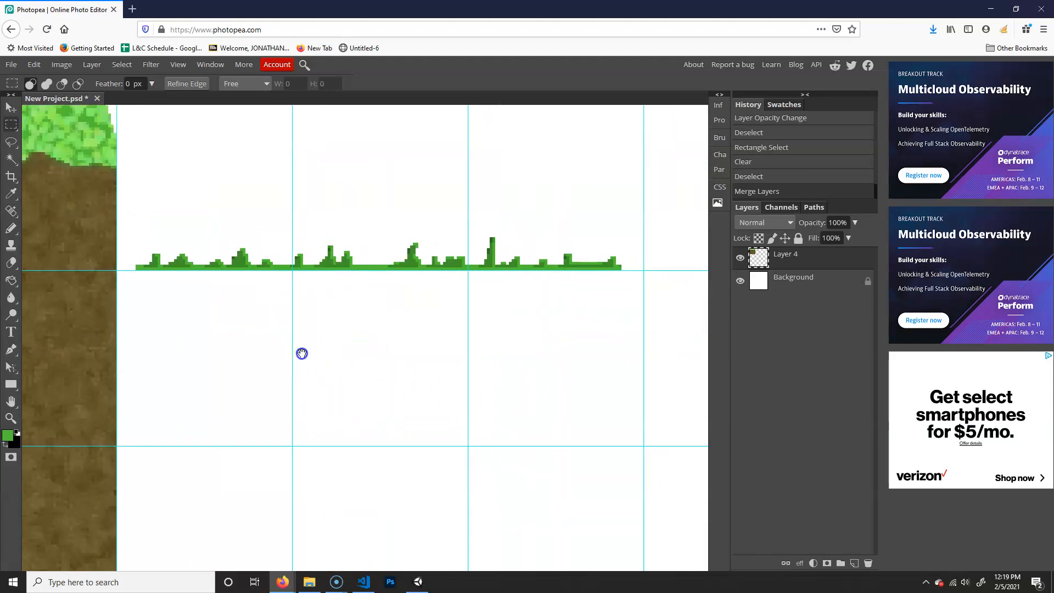
{"action": "mouse_move", "coordinate": [352, 415]}
{"action": "left_mouse_down"}
{"action": "mouse_move", "coordinate": [337, 402]}
{"action": "mouse_move", "coordinate": [88, 367]}
{"action": "left_mouse_up"}
{"action": "left_click_drag", "start_coordinate": [441, 383], "coordinate": [286, 412]}
{"action": "key", "text": "ctrl+minus"}
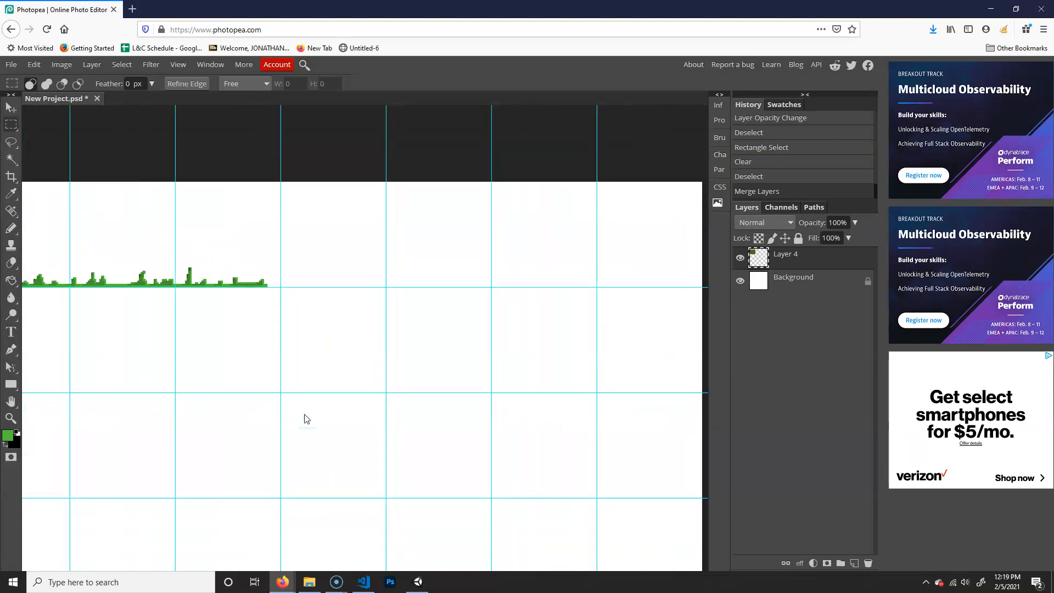
{"action": "key", "text": "ctrl+minus"}
{"action": "mouse_move", "coordinate": [252, 414]}
{"action": "left_mouse_down"}
{"action": "mouse_move", "coordinate": [353, 383]}
{"action": "mouse_move", "coordinate": [260, 412]}
{"action": "left_mouse_up"}
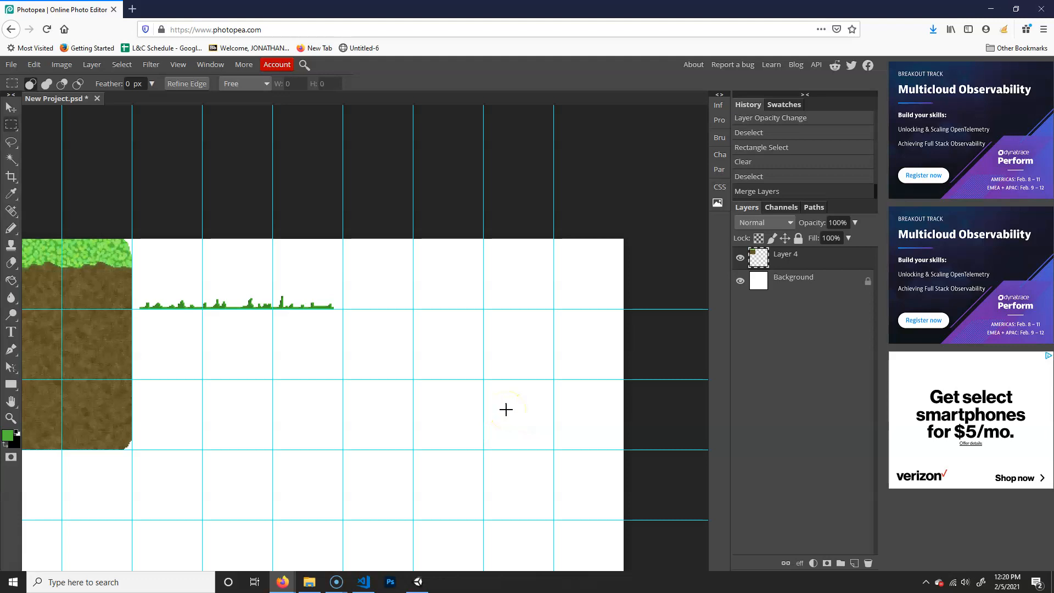
Copy the middle dirt row, three tiles wide, to a new layer and place it directly right of the dirt block's bottom row
{"action": "left_click_drag", "start_coordinate": [464, 317], "coordinate": [619, 316]}
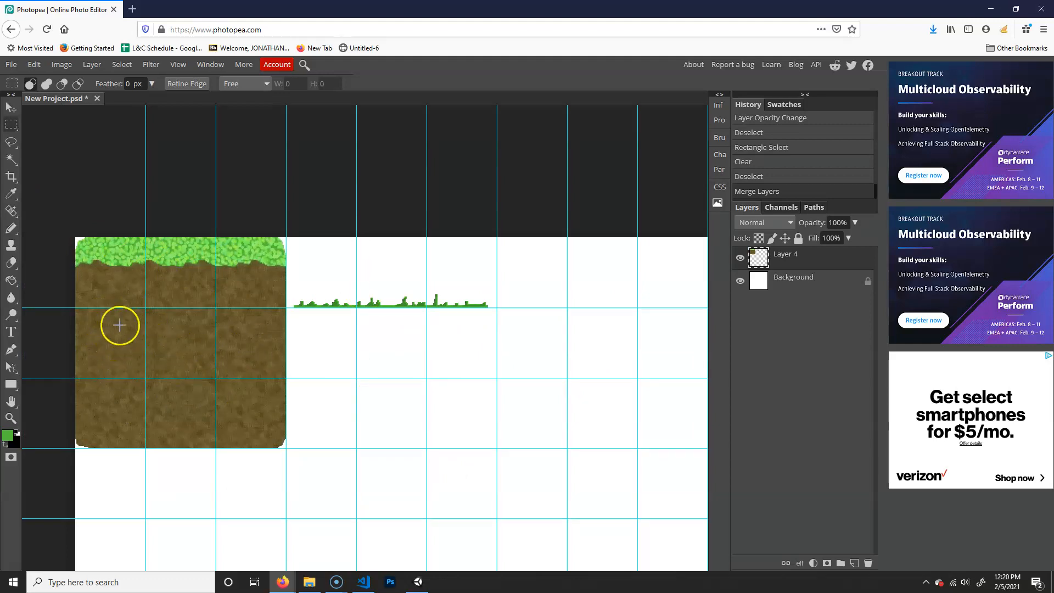
{"action": "left_click_drag", "start_coordinate": [283, 393], "coordinate": [297, 376]}
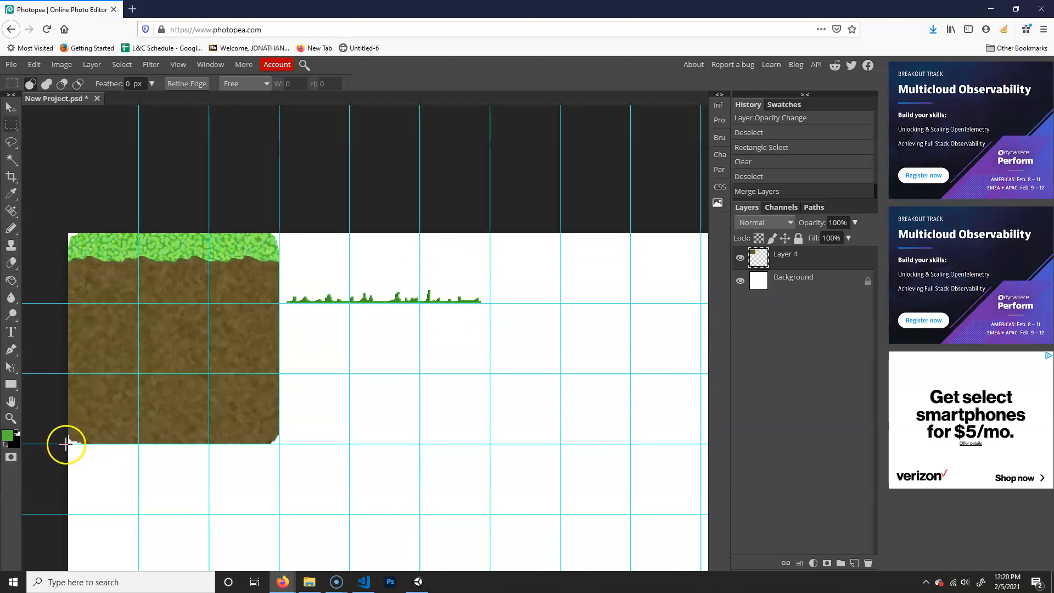
{"action": "left_click_drag", "start_coordinate": [71, 372], "coordinate": [277, 302]}
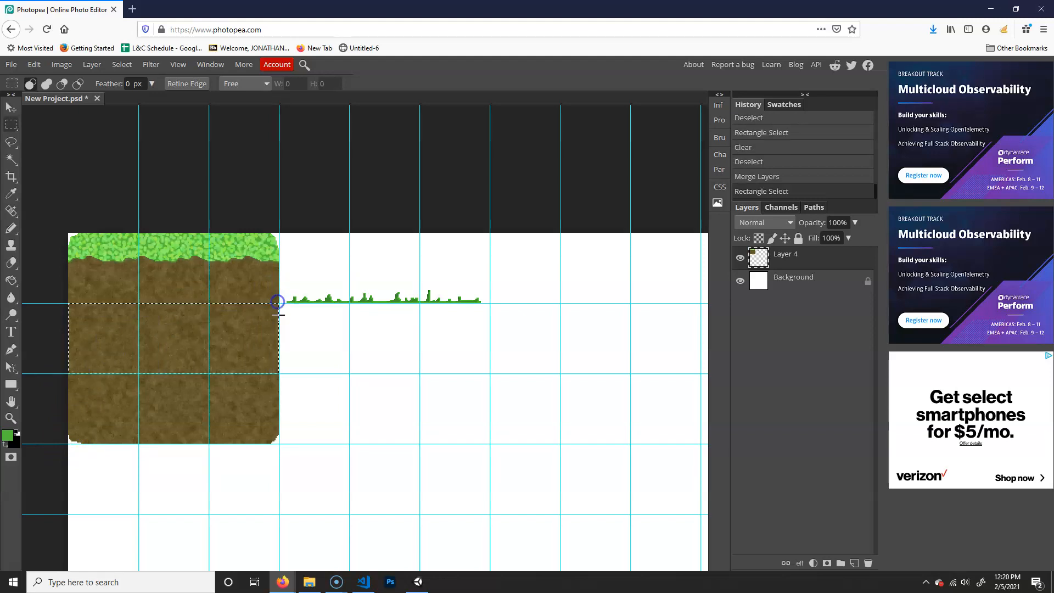
{"action": "left_click_drag", "start_coordinate": [586, 351], "coordinate": [485, 345]}
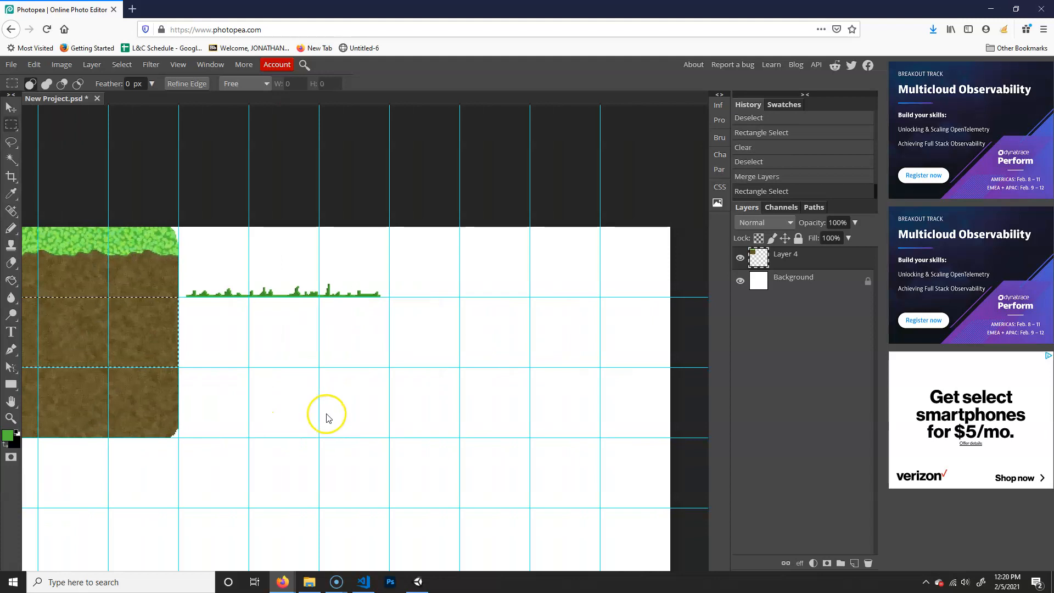
{"action": "key", "text": "ctrl+c"}
{"action": "key", "text": "ctrl+v"}
{"action": "key", "text": "v"}
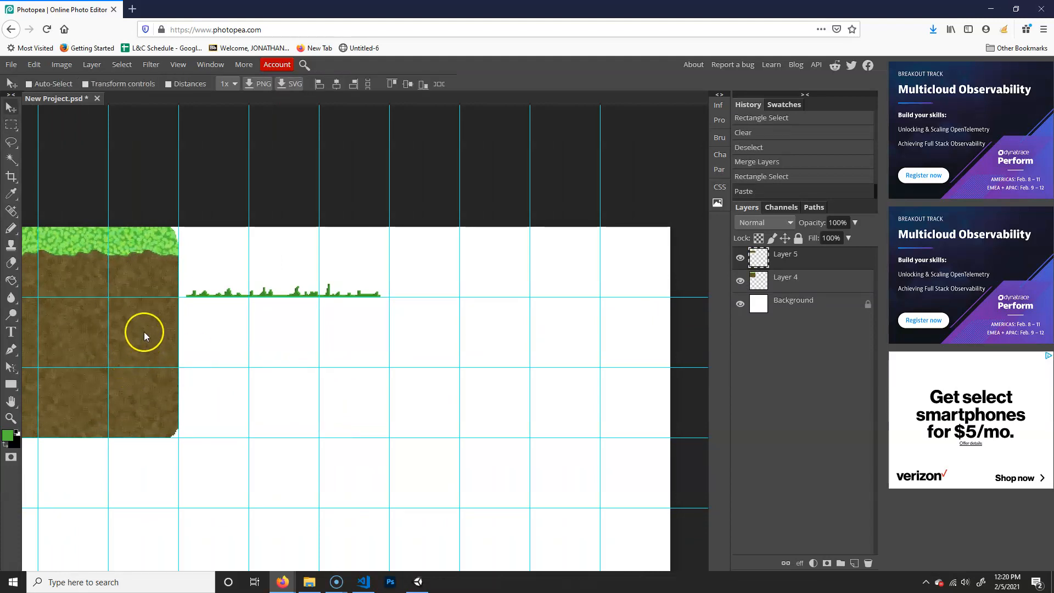
{"action": "left_click_drag", "start_coordinate": [139, 336], "coordinate": [326, 392]}
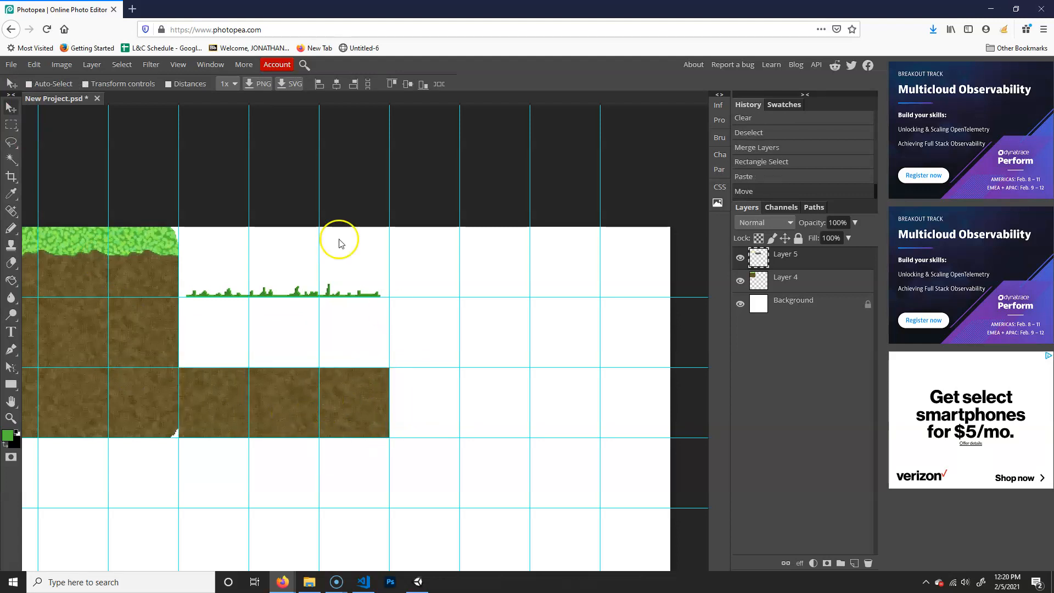
Darken the copied dirt strip on Layer 5 with an Exposure adjustment of -2.200
{"action": "left_click", "coordinate": [62, 65]}
{"action": "mouse_move", "coordinate": [104, 88]}
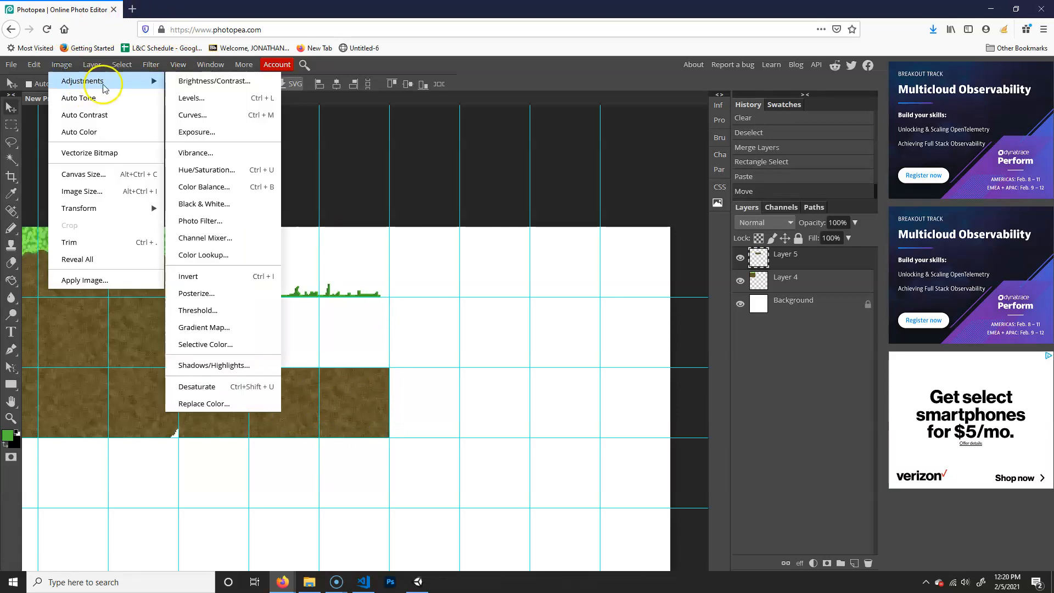
{"action": "left_click", "coordinate": [241, 133]}
{"action": "left_click_drag", "start_coordinate": [247, 146], "coordinate": [601, 146]}
{"action": "left_click_drag", "start_coordinate": [517, 180], "coordinate": [517, 181]}
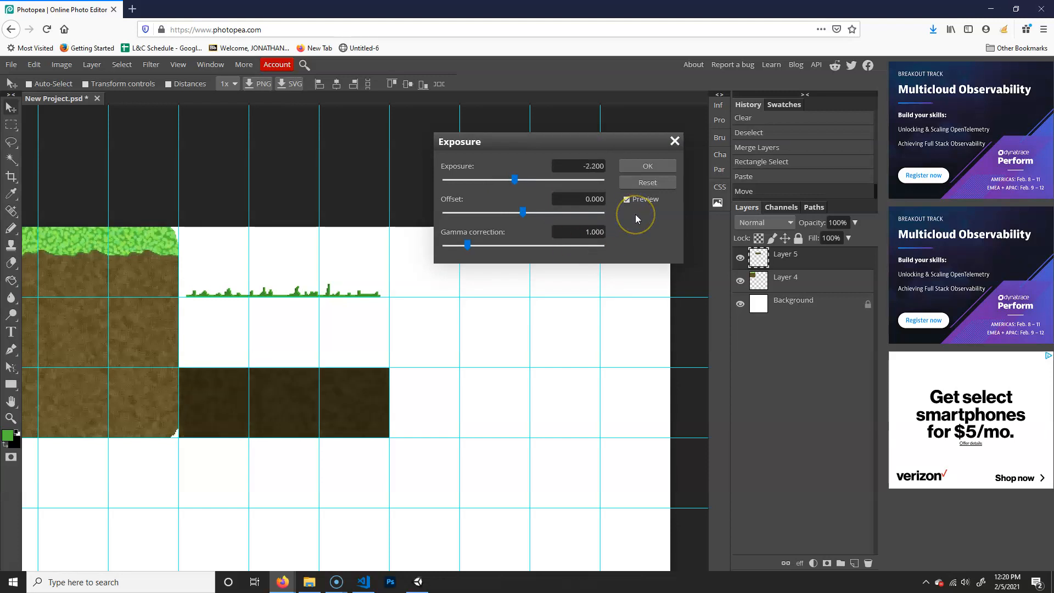
{"action": "left_click", "coordinate": [664, 167]}
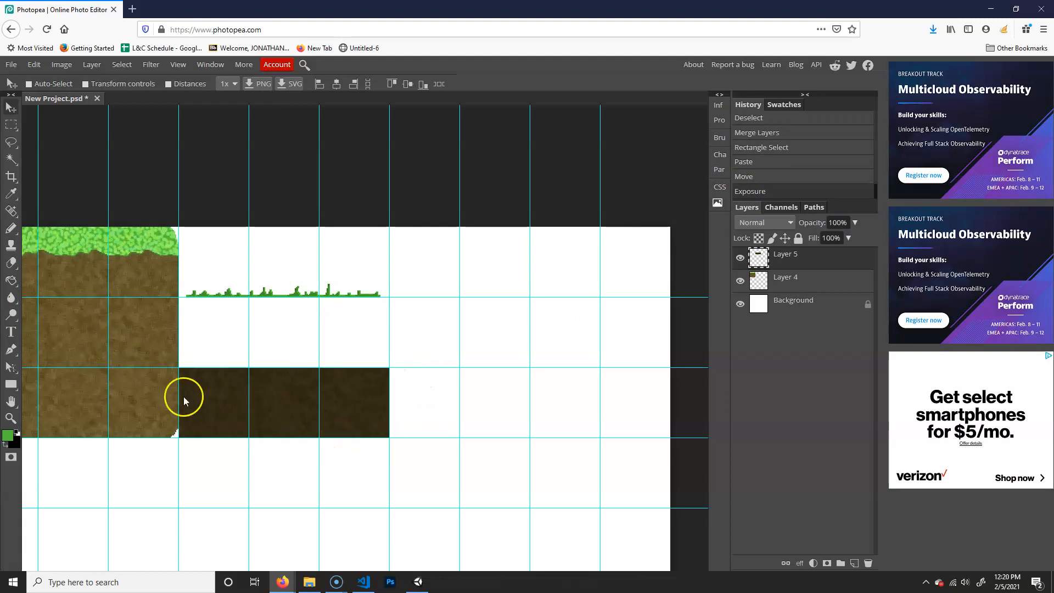
{"action": "left_click", "coordinate": [11, 124]}
{"action": "left_click_drag", "start_coordinate": [437, 317], "coordinate": [380, 473]}
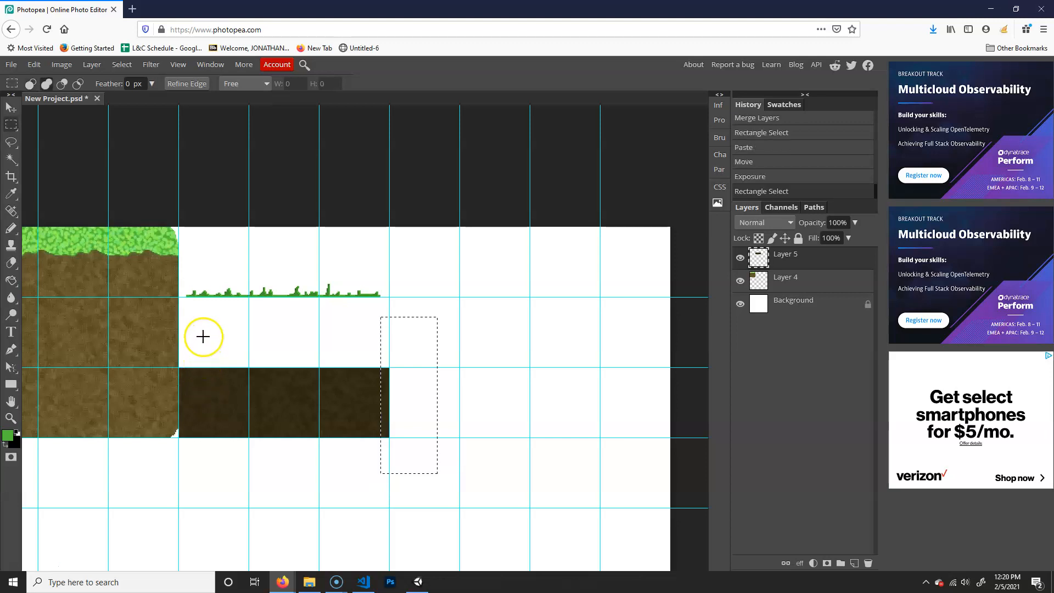
{"action": "left_click_drag", "start_coordinate": [194, 329], "coordinate": [407, 344]}
{"action": "left_click", "coordinate": [179, 443]}
Select the dark dirt strip, subtract its middle so only the two ends stay selected, and feather the selection
{"action": "left_click_drag", "start_coordinate": [254, 468], "coordinate": [203, 459]}
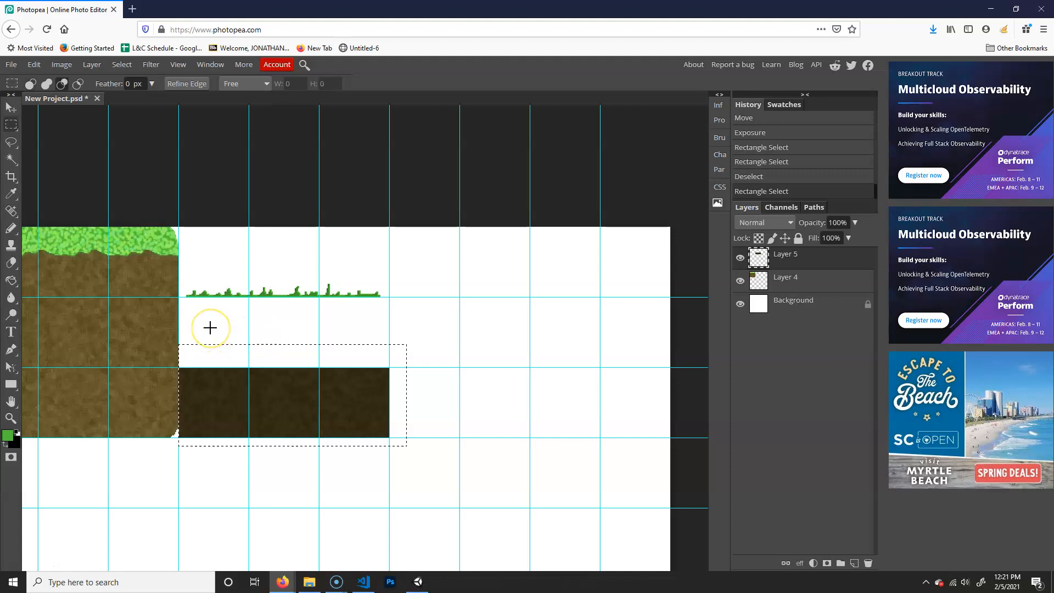
{"action": "left_click_drag", "start_coordinate": [204, 330], "coordinate": [361, 481]}
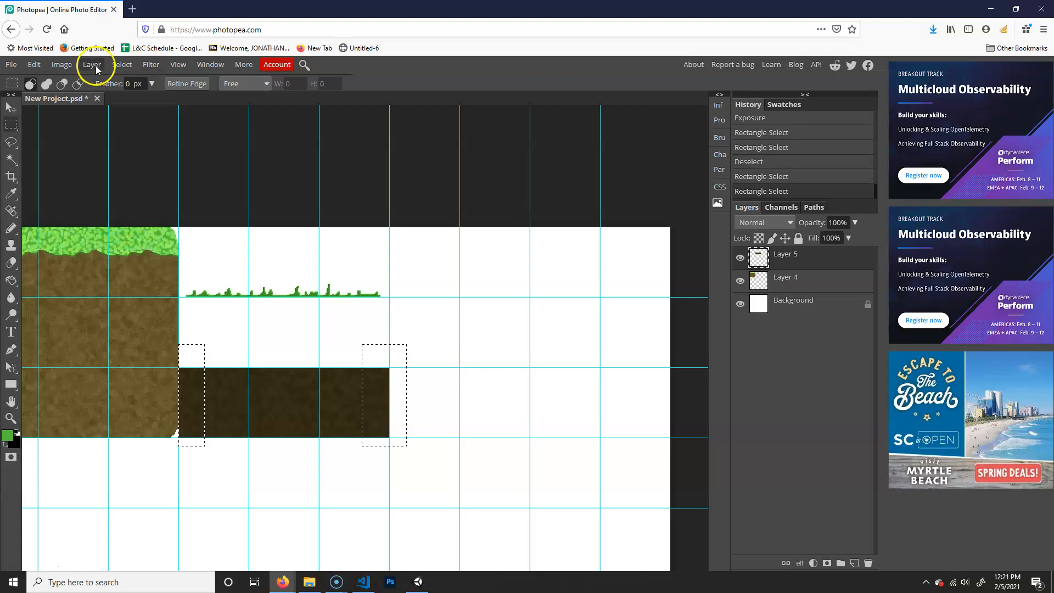
{"action": "left_click", "coordinate": [122, 65]}
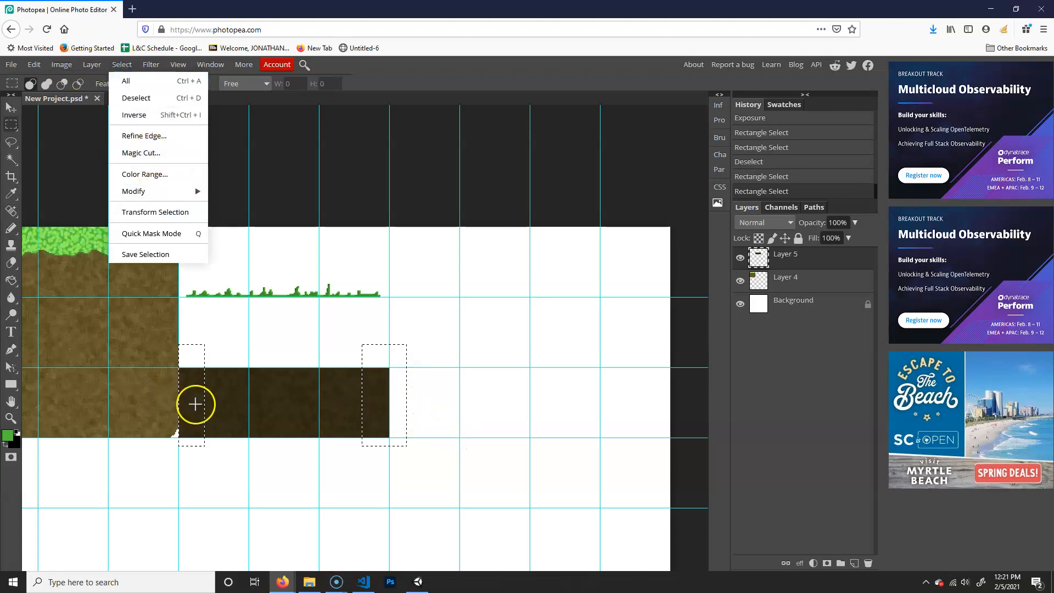
{"action": "mouse_move", "coordinate": [149, 194]}
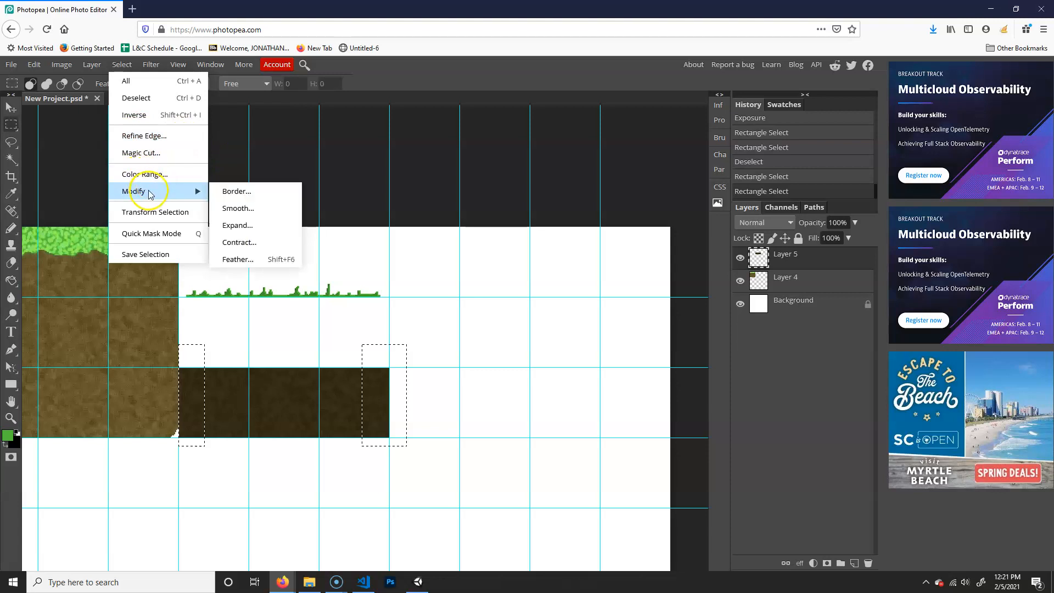
{"action": "left_click", "coordinate": [252, 261]}
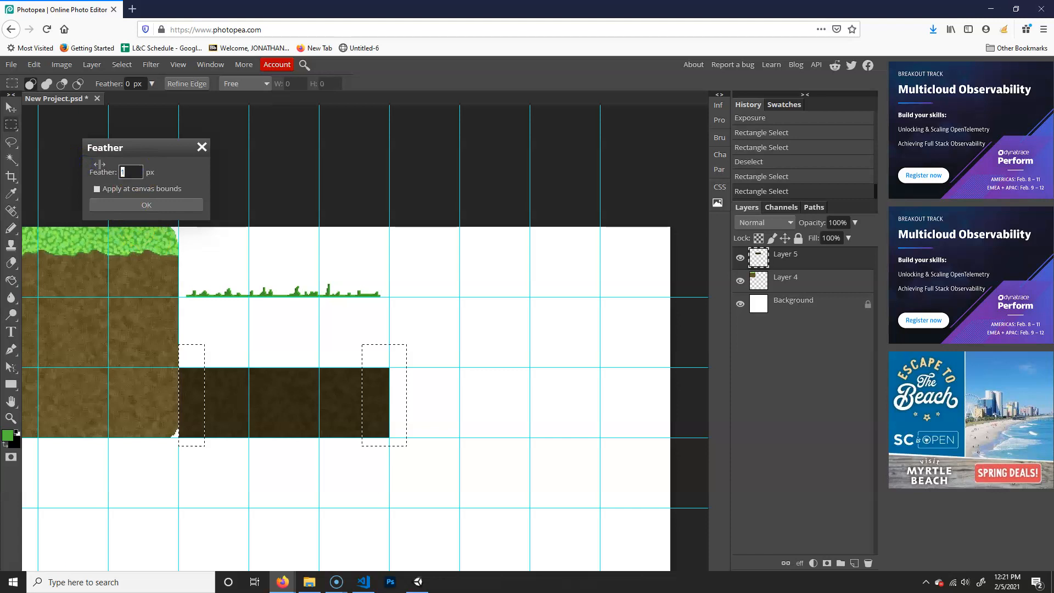
{"action": "left_click", "coordinate": [127, 208]}
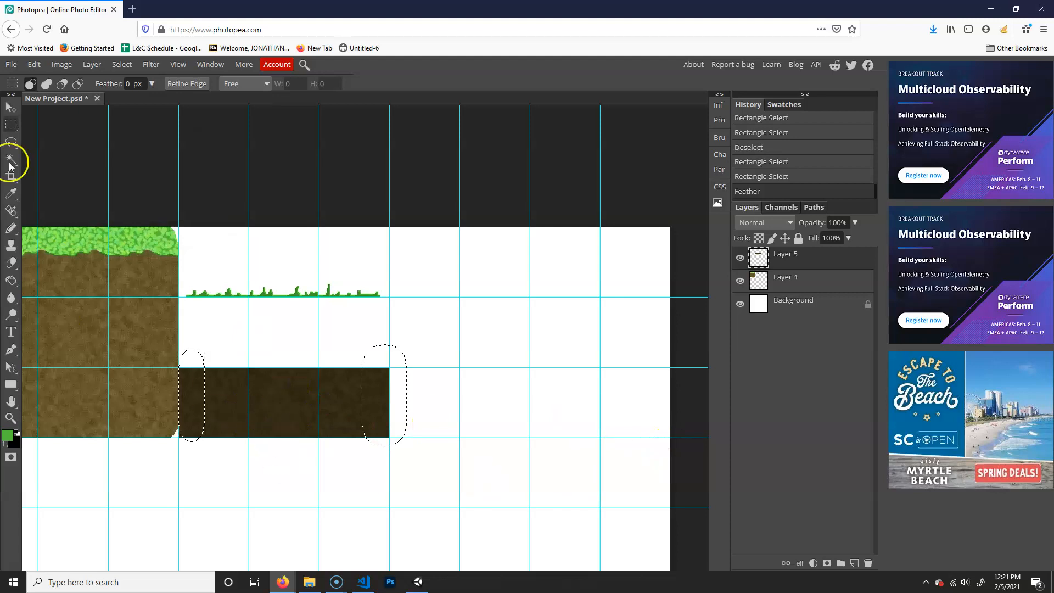
Brighten the feathered ends of the dark dirt strip with an Exposure adjustment of 2.400, and deselect
{"action": "left_click", "coordinate": [69, 65]}
{"action": "mouse_move", "coordinate": [83, 81]}
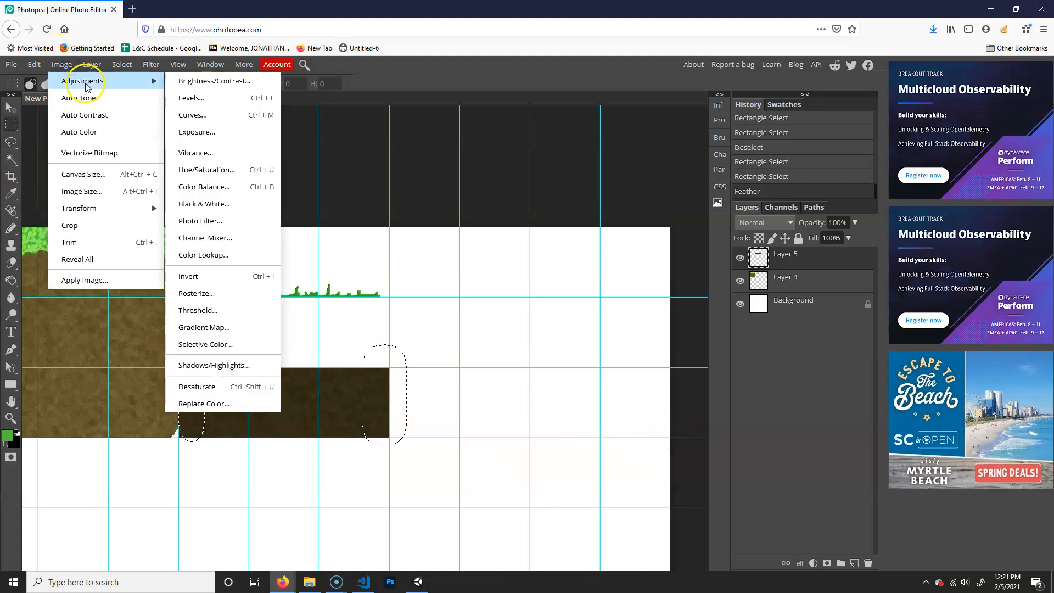
{"action": "left_click", "coordinate": [218, 133]}
{"action": "left_click_drag", "start_coordinate": [523, 181], "coordinate": [531, 183]}
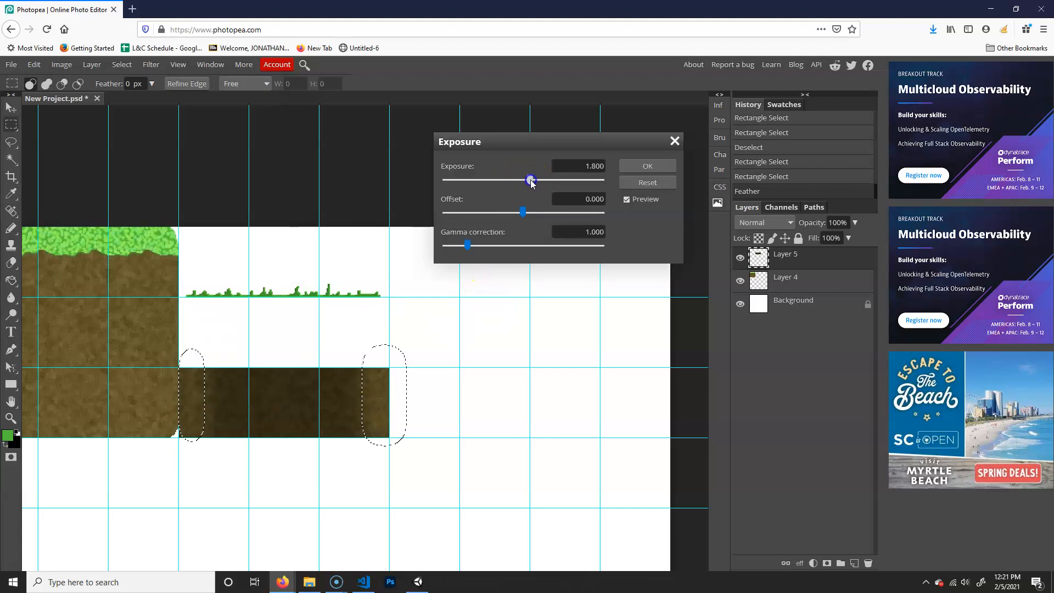
{"action": "left_click", "coordinate": [642, 166]}
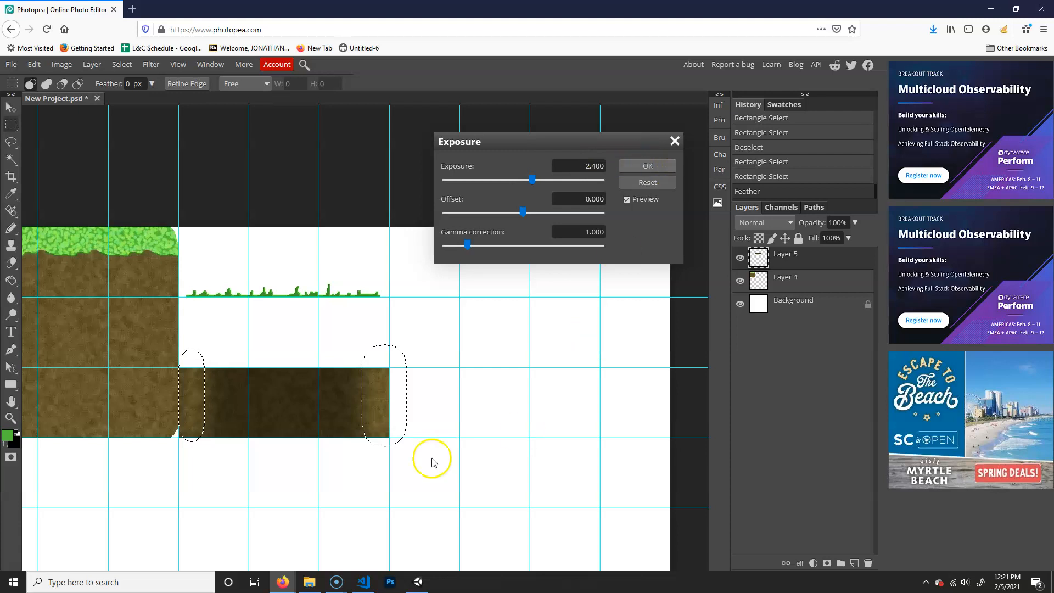
{"action": "left_click", "coordinate": [522, 385]}
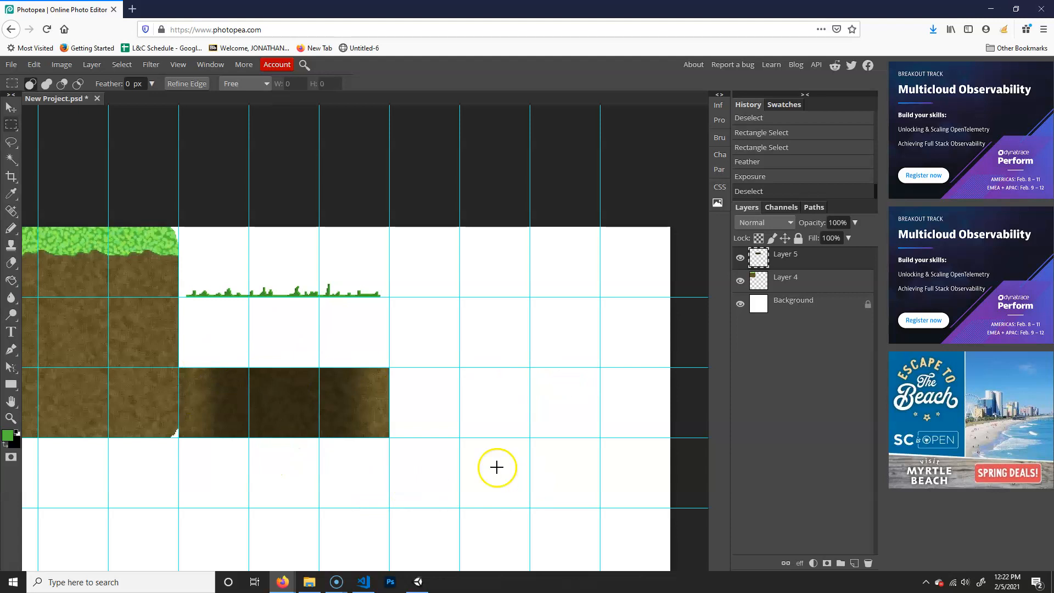
Activate the Pencil tool and sample the brown of the dirt block as the foreground color
{"action": "left_click_drag", "start_coordinate": [543, 345], "coordinate": [430, 346]}
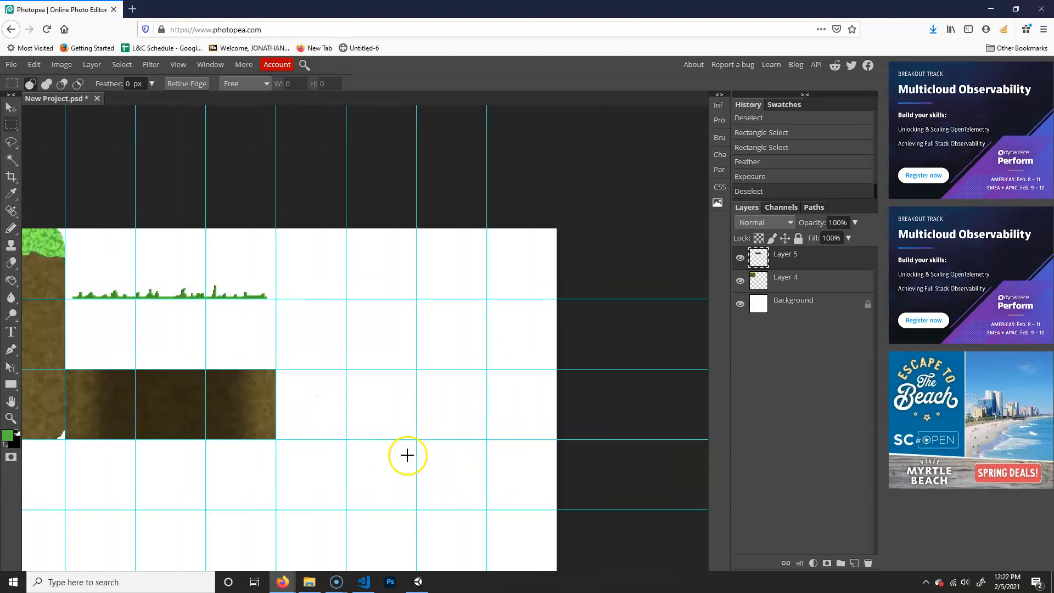
{"action": "left_click_drag", "start_coordinate": [275, 398], "coordinate": [466, 382]}
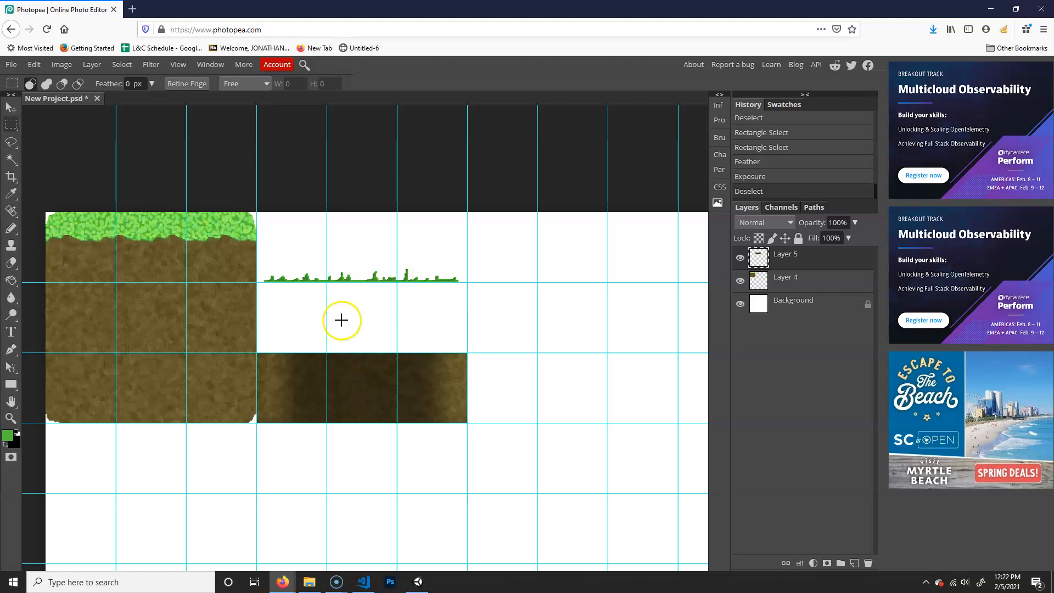
{"action": "scroll", "coordinate": [436, 344], "scroll_direction": "right", "scroll_amount": 5}
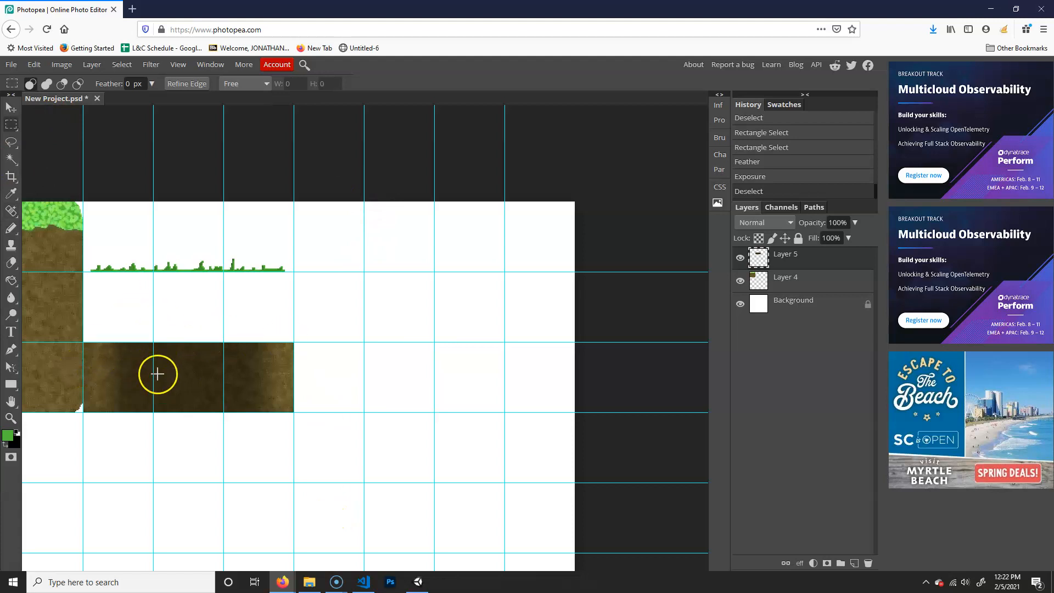
{"action": "left_click", "coordinate": [11, 228]}
{"action": "left_click", "coordinate": [58, 300], "text": "alt"}
{"action": "left_click_drag", "start_coordinate": [369, 388], "coordinate": [355, 397]}
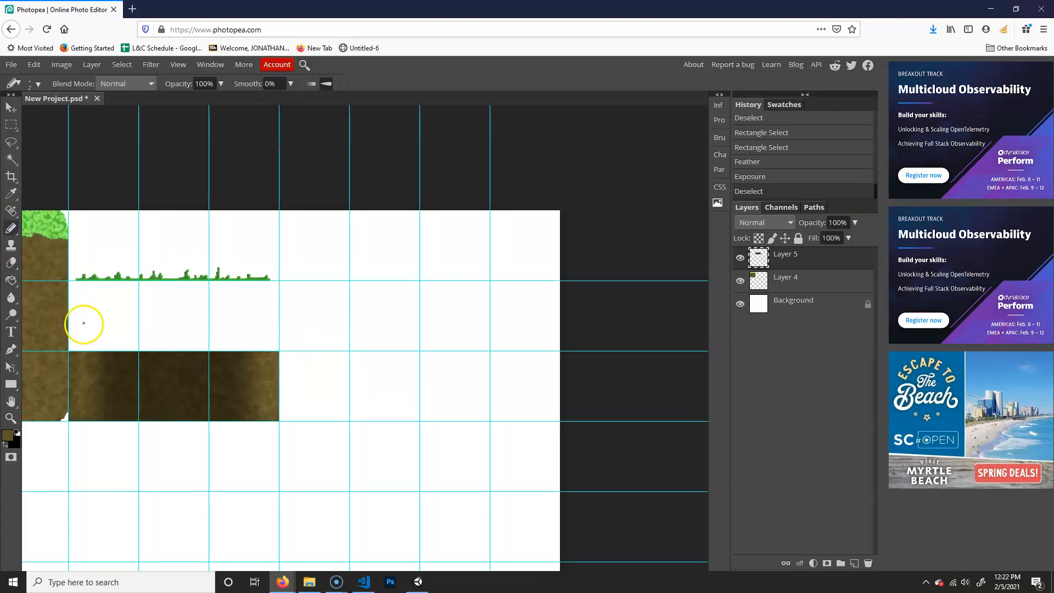
{"action": "left_click_drag", "start_coordinate": [388, 361], "coordinate": [380, 352]}
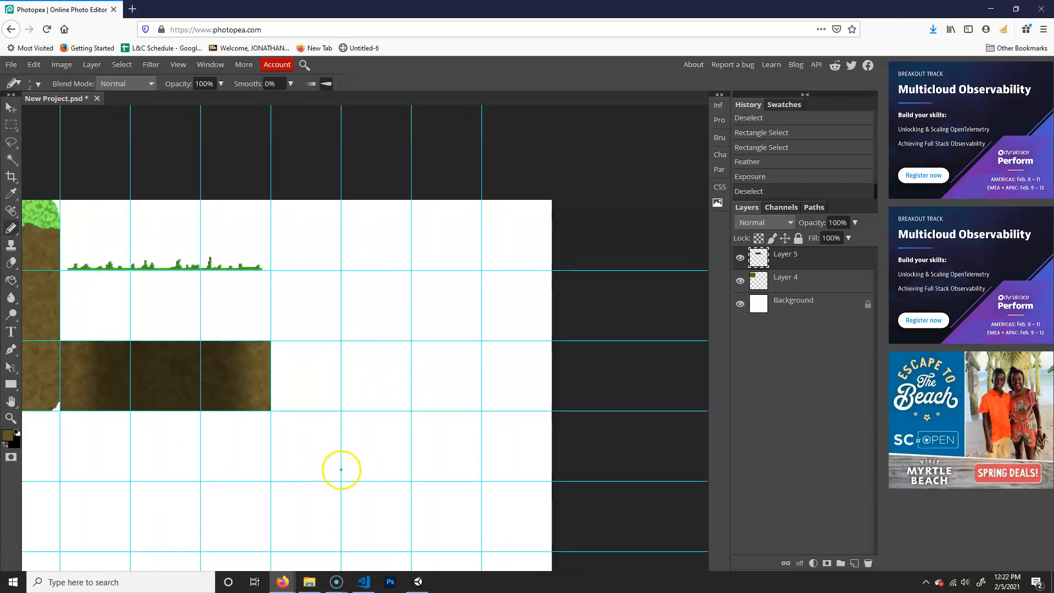
{"action": "left_click_drag", "start_coordinate": [377, 464], "coordinate": [421, 438]}
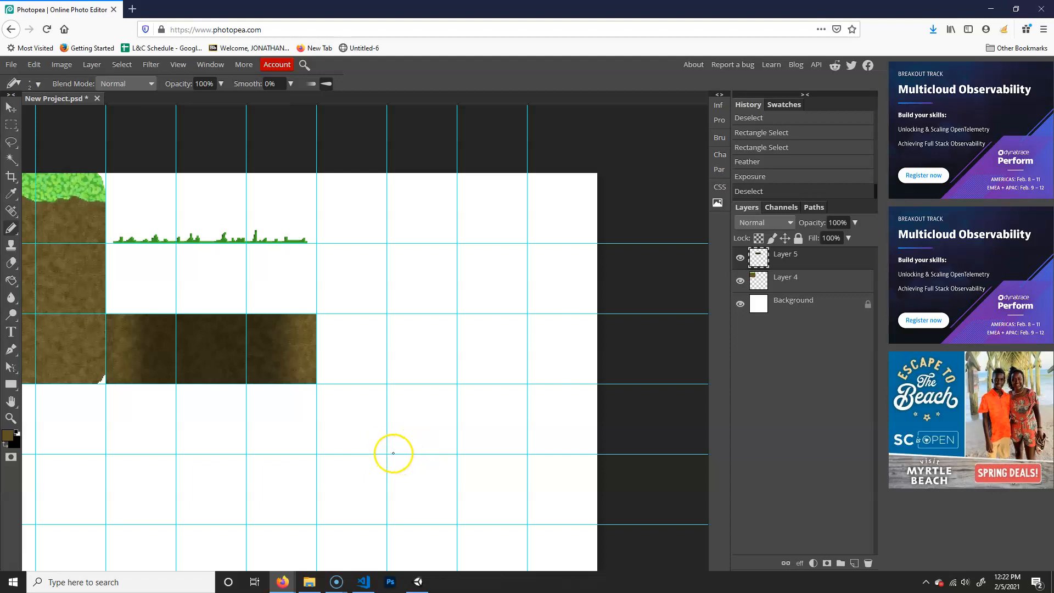
Draw a brown horizontal base line one tile wide for a tree trunk, in the empty area beside the dark dirt strip
{"action": "left_click_drag", "start_coordinate": [393, 454], "coordinate": [413, 451]}
{"action": "key", "text": "ctrl+z"}
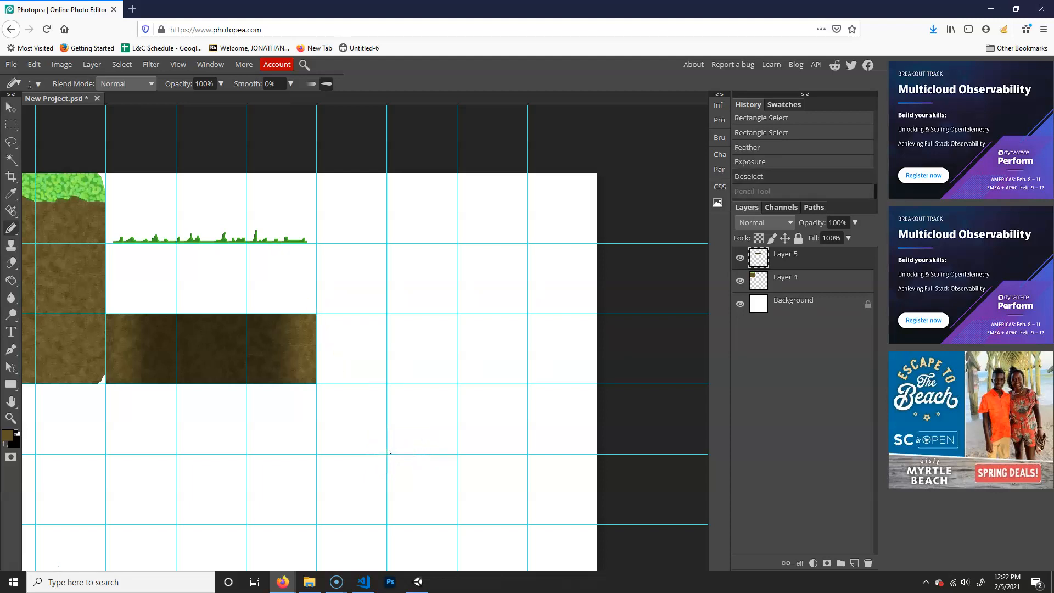
{"action": "left_click_drag", "start_coordinate": [411, 453], "coordinate": [456, 453]}
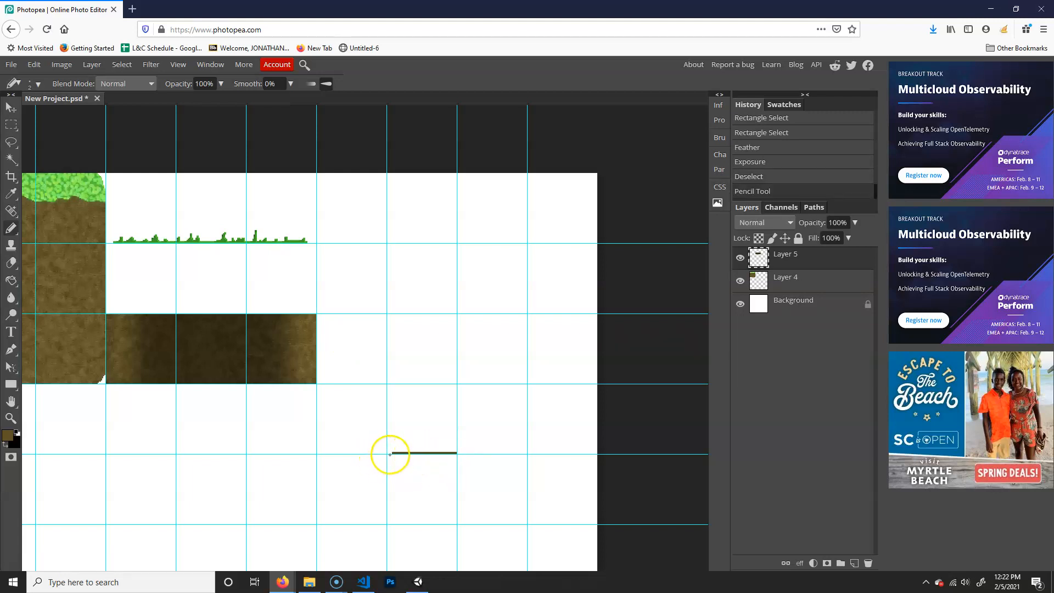
{"action": "left_click", "coordinate": [389, 452], "text": "shift"}
{"action": "left_click", "coordinate": [388, 453]}
{"action": "left_click", "coordinate": [393, 453]}
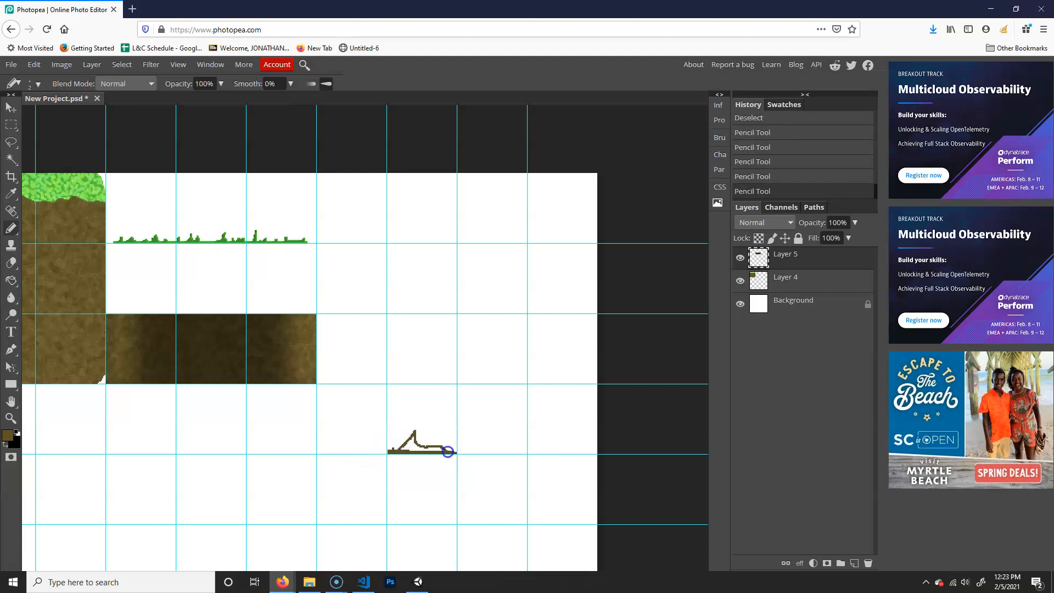
Sketch the tree's trunk and forking branches in brown above the base line, with a few loose twigs at the top
{"action": "left_click_drag", "start_coordinate": [430, 346], "coordinate": [430, 333]}
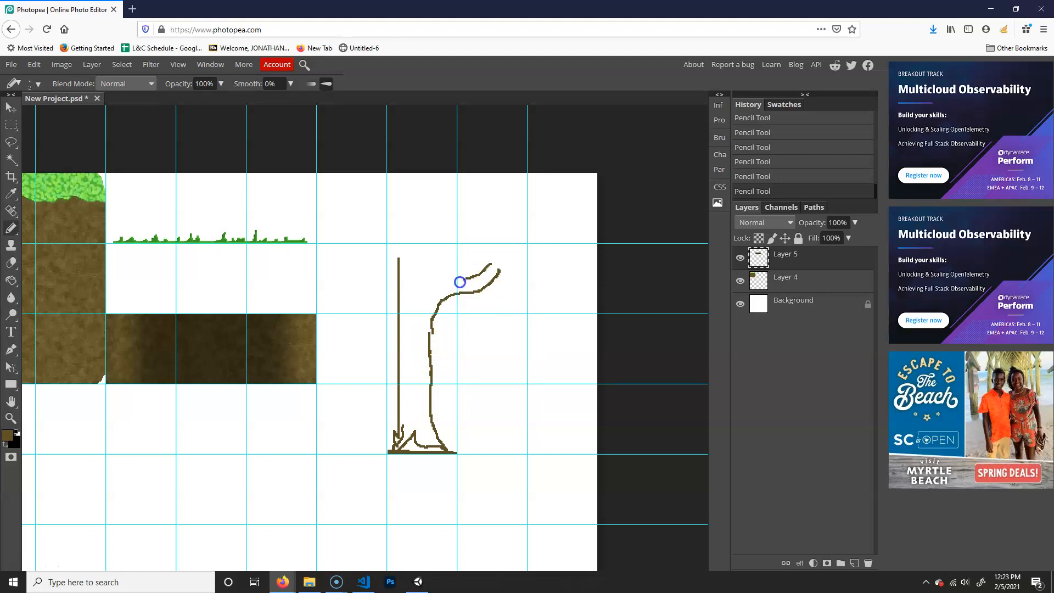
{"action": "left_click_drag", "start_coordinate": [448, 281], "coordinate": [468, 262]}
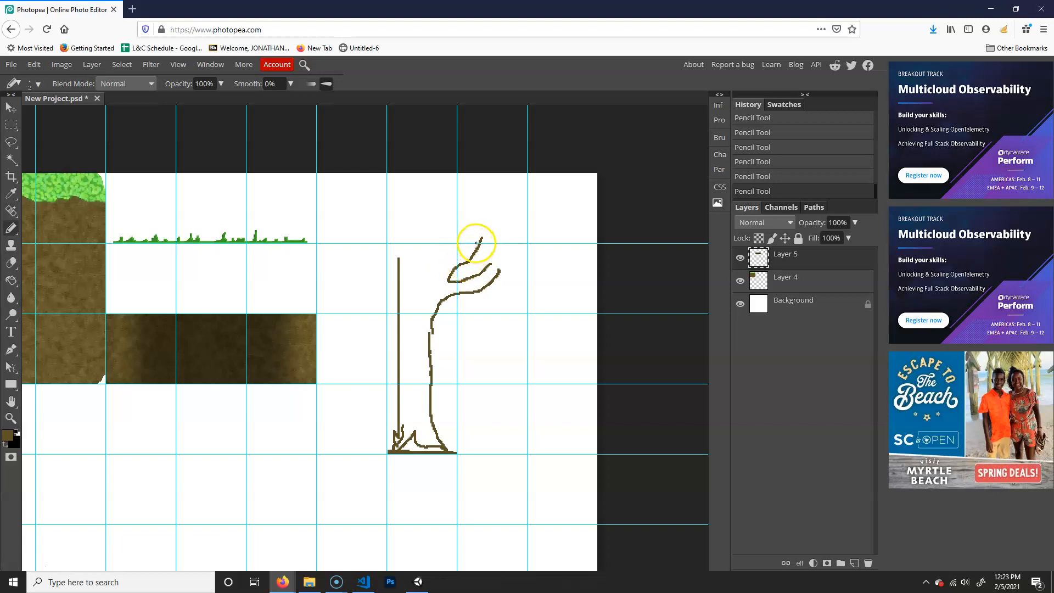
{"action": "left_click_drag", "start_coordinate": [454, 245], "coordinate": [448, 261]}
{"action": "left_click_drag", "start_coordinate": [398, 287], "coordinate": [388, 271]}
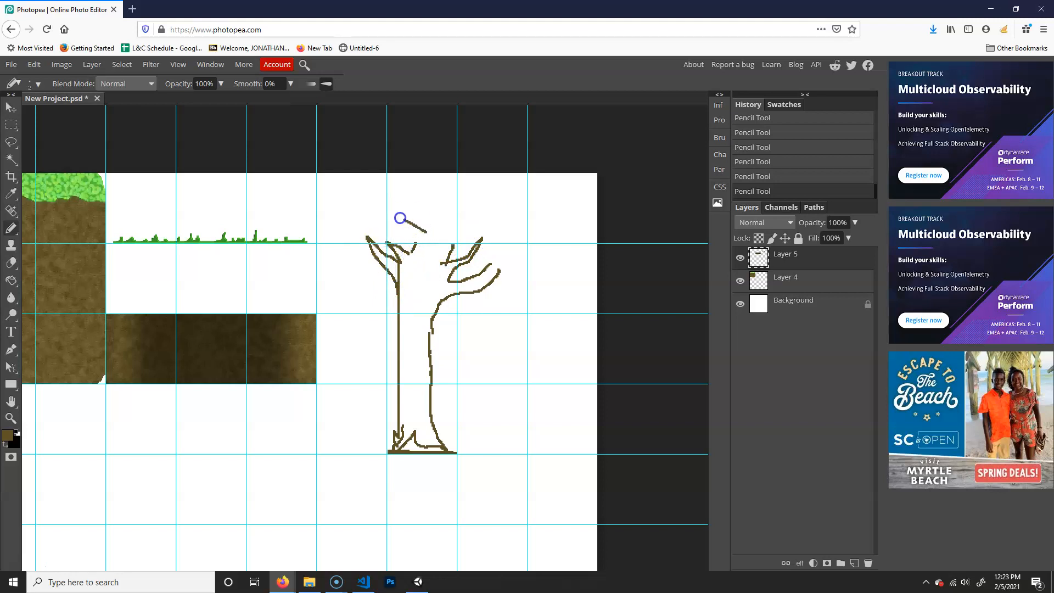
{"action": "left_click_drag", "start_coordinate": [401, 207], "coordinate": [398, 198]}
{"action": "left_click_drag", "start_coordinate": [465, 222], "coordinate": [473, 209]}
{"action": "left_click_drag", "start_coordinate": [454, 245], "coordinate": [432, 257]}
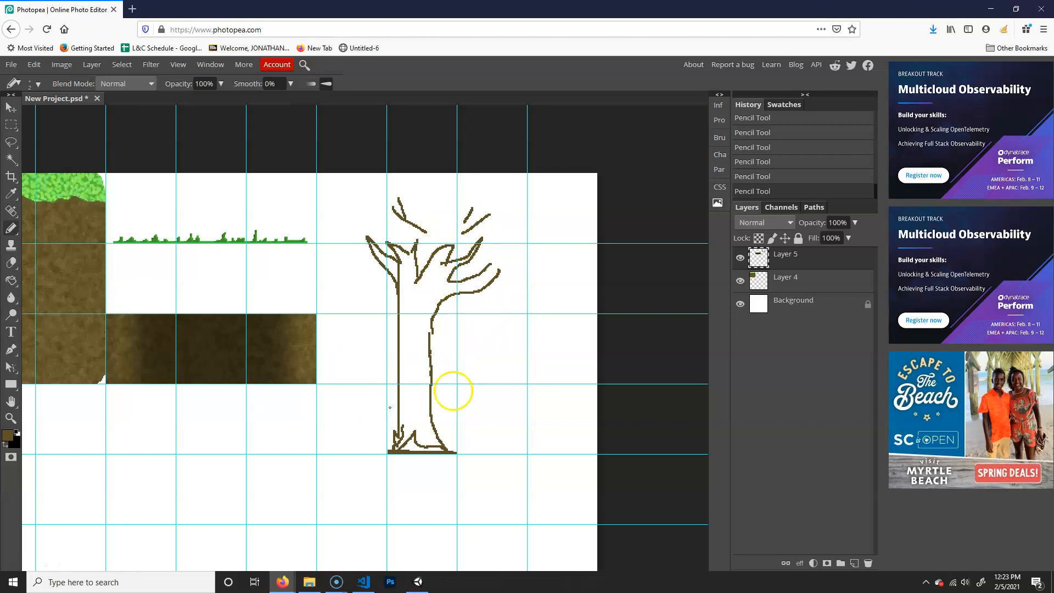
{"action": "key", "text": "g"}
{"action": "left_click", "coordinate": [407, 391]}
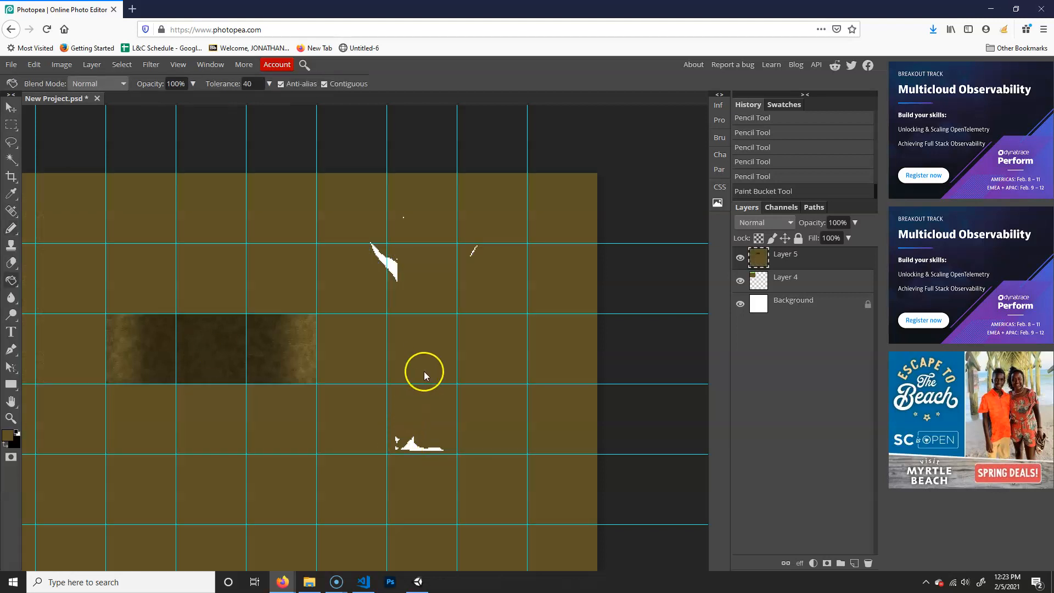
{"action": "key", "text": "ctrl+z"}
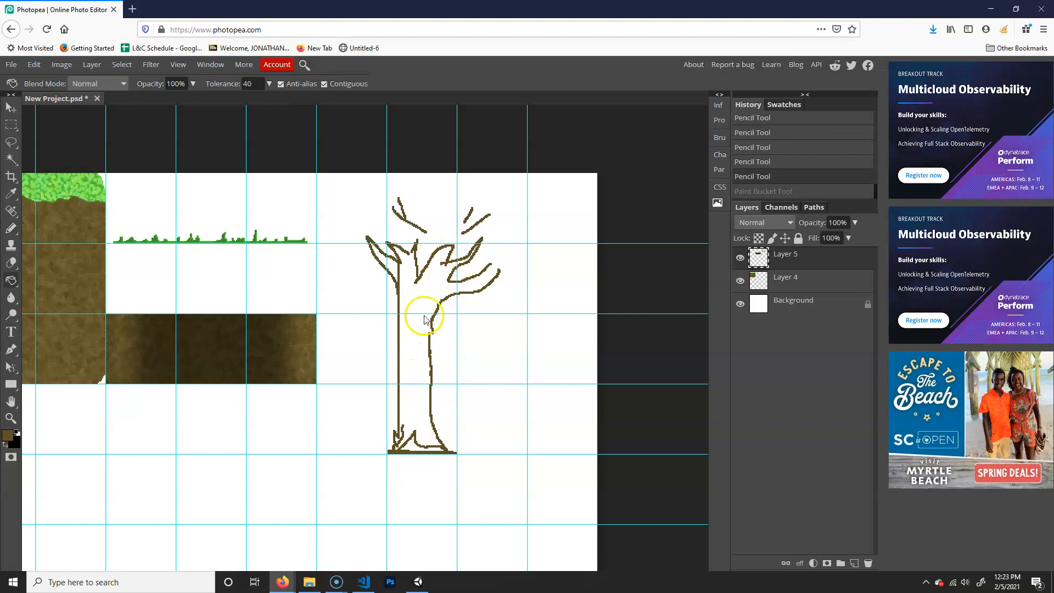
Close the gaps in the tree outline along the trunk edge and at the branch tips with brown pencil strokes
{"action": "key", "text": "b"}
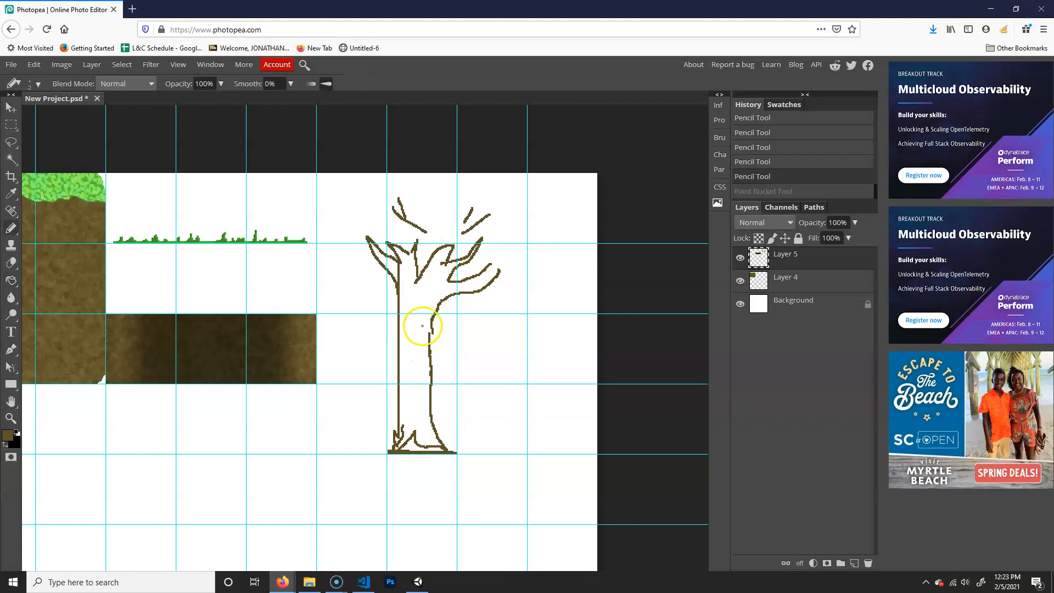
{"action": "left_click", "coordinate": [431, 337]}
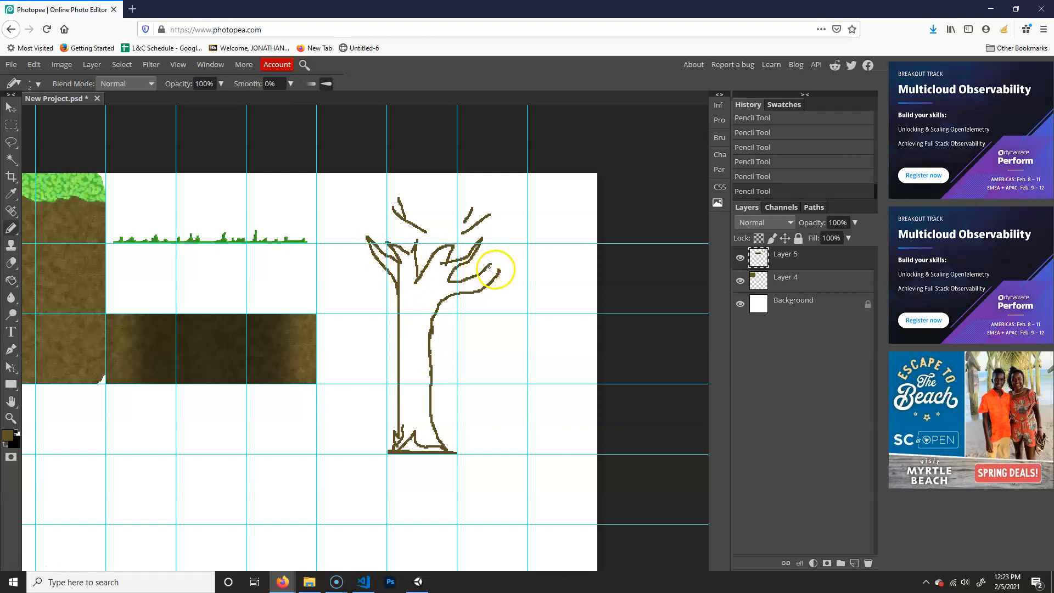
{"action": "mouse_move", "coordinate": [490, 266]}
{"action": "left_mouse_down"}
{"action": "mouse_move", "coordinate": [494, 250]}
{"action": "mouse_move", "coordinate": [496, 271]}
{"action": "left_mouse_up"}
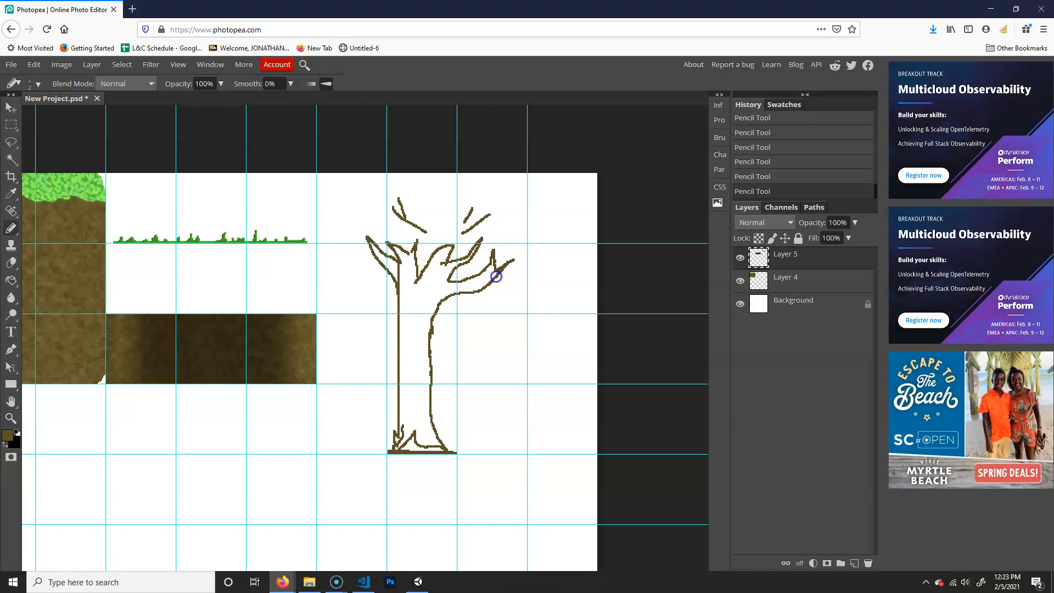
{"action": "left_click_drag", "start_coordinate": [408, 254], "coordinate": [410, 253]}
Fill the trunk, root area and branches of the tree with brown using the Paint Bucket
{"action": "key", "text": "g"}
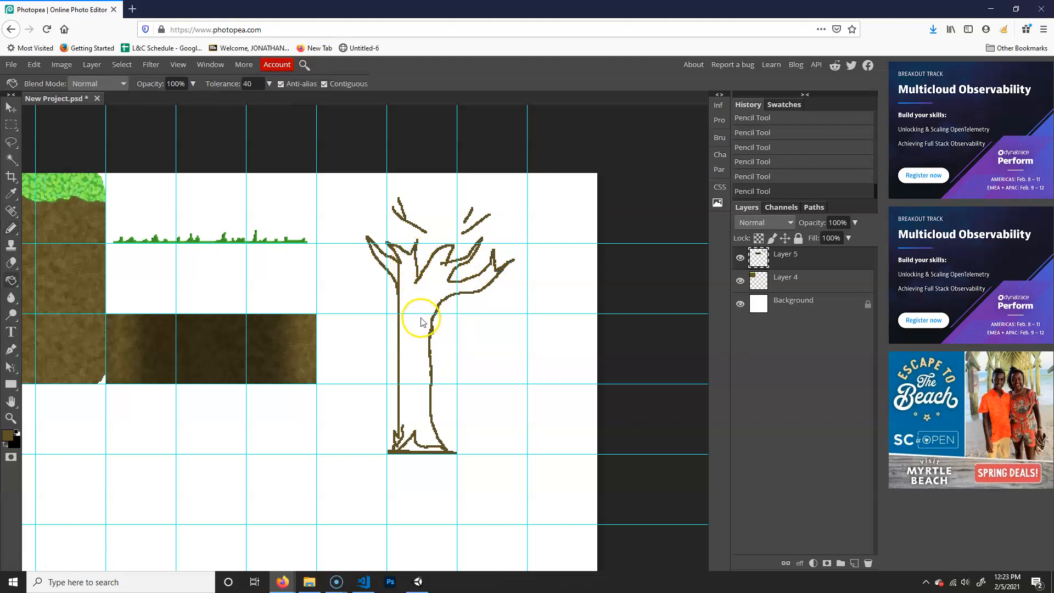
{"action": "left_click", "coordinate": [421, 325]}
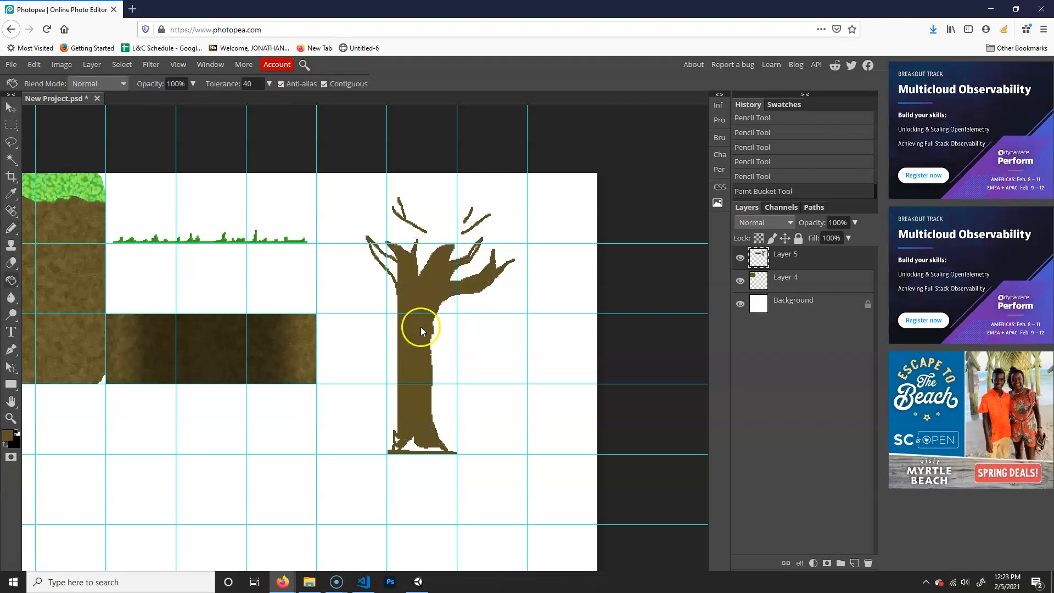
{"action": "left_click", "coordinate": [396, 444]}
{"action": "left_click", "coordinate": [393, 272]}
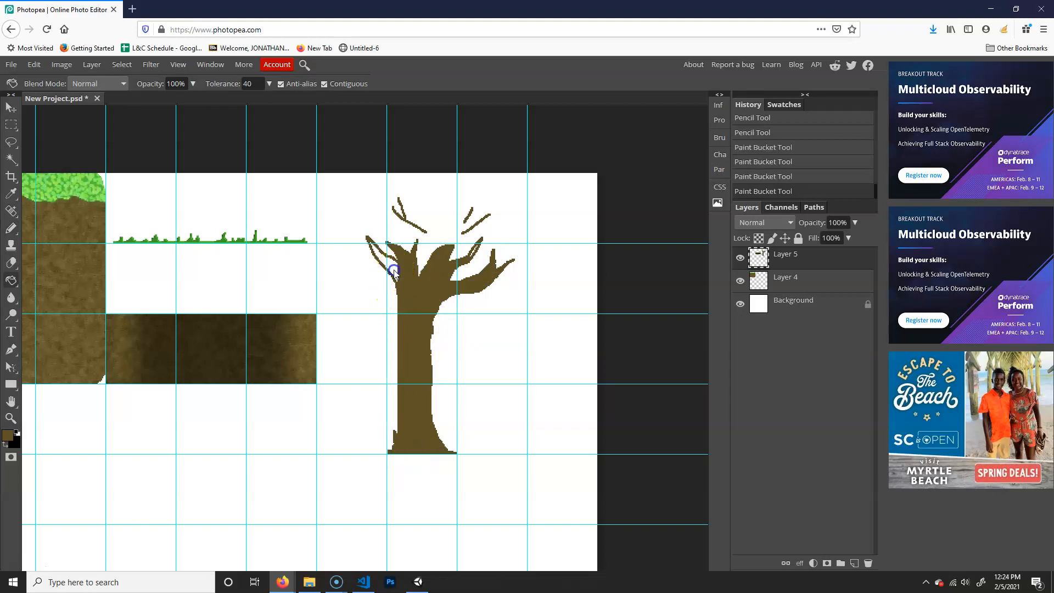
{"action": "left_click", "coordinate": [474, 253]}
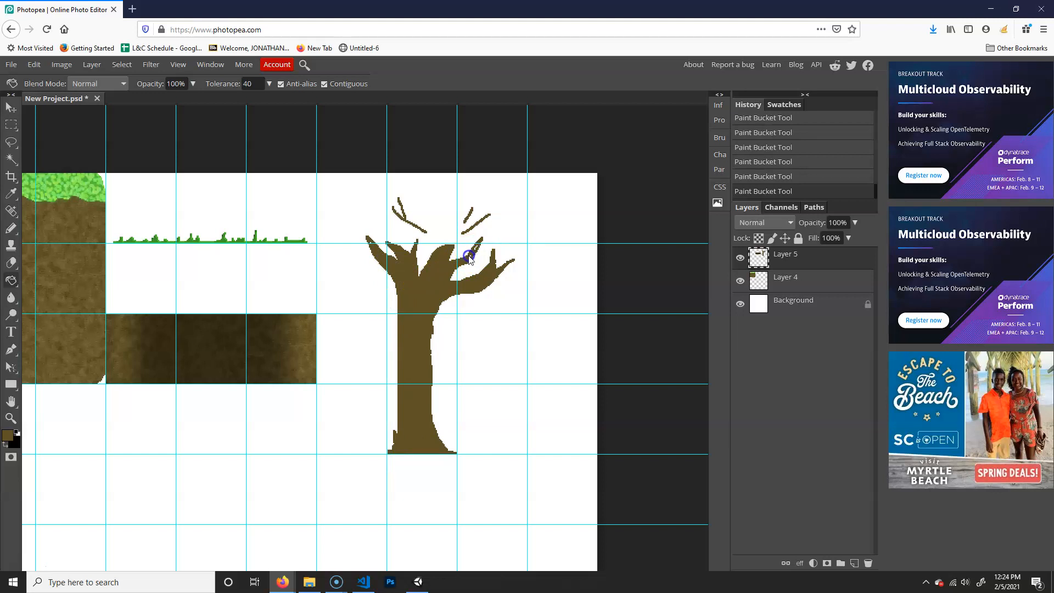
Touch up the tree's right branch and add small brown twigs above the branches on both sides with the Pencil
{"action": "key", "text": "b"}
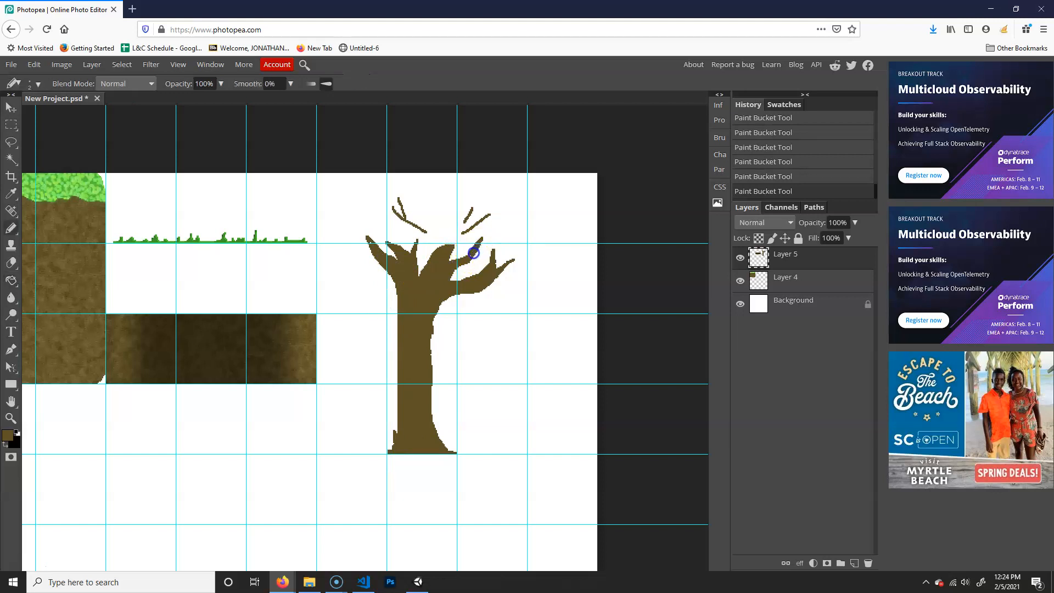
{"action": "left_click", "coordinate": [466, 261]}
{"action": "left_click_drag", "start_coordinate": [470, 214], "coordinate": [467, 208]}
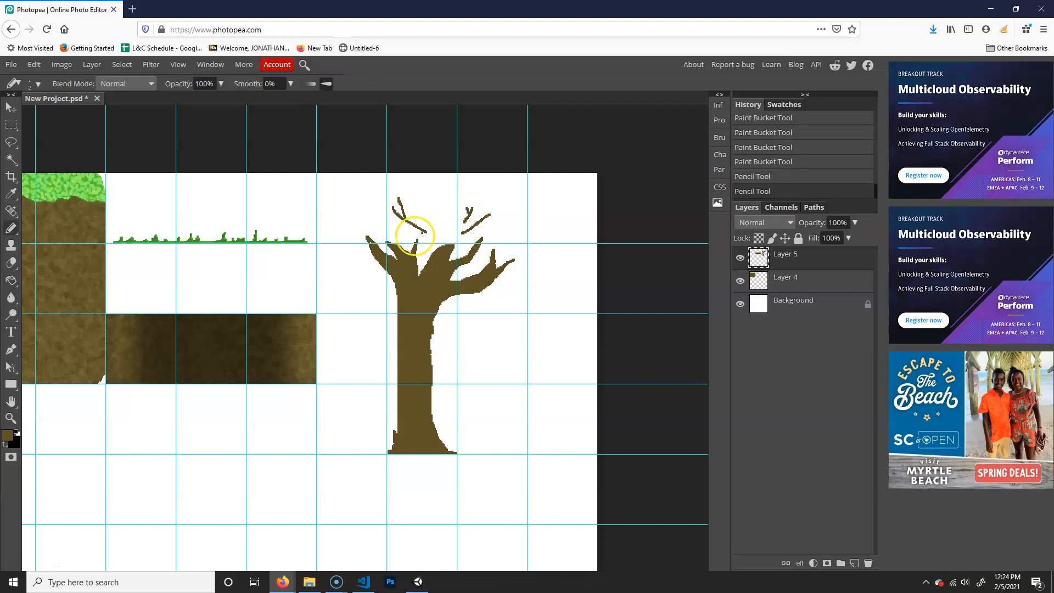
{"action": "left_click_drag", "start_coordinate": [363, 217], "coordinate": [360, 217]}
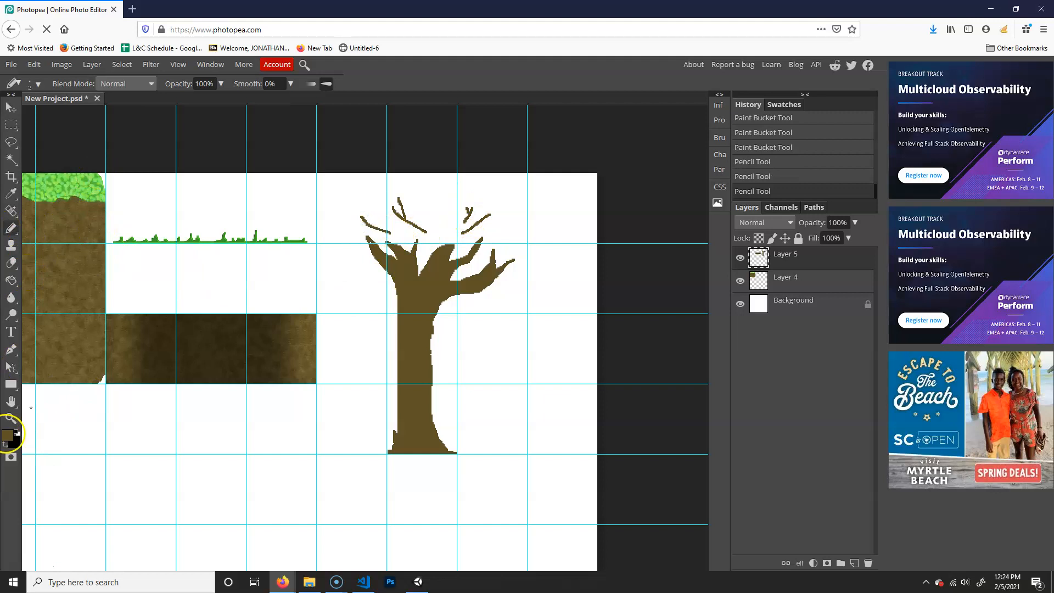
{"action": "left_click", "coordinate": [8, 438]}
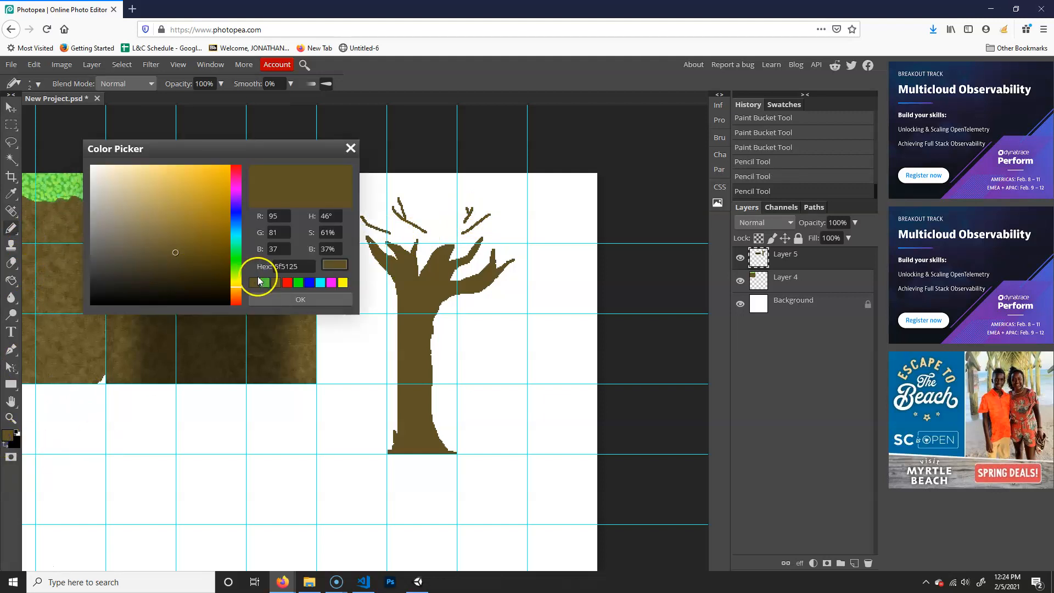
{"action": "left_click", "coordinate": [237, 255]}
{"action": "left_click_drag", "start_coordinate": [205, 226], "coordinate": [172, 219]}
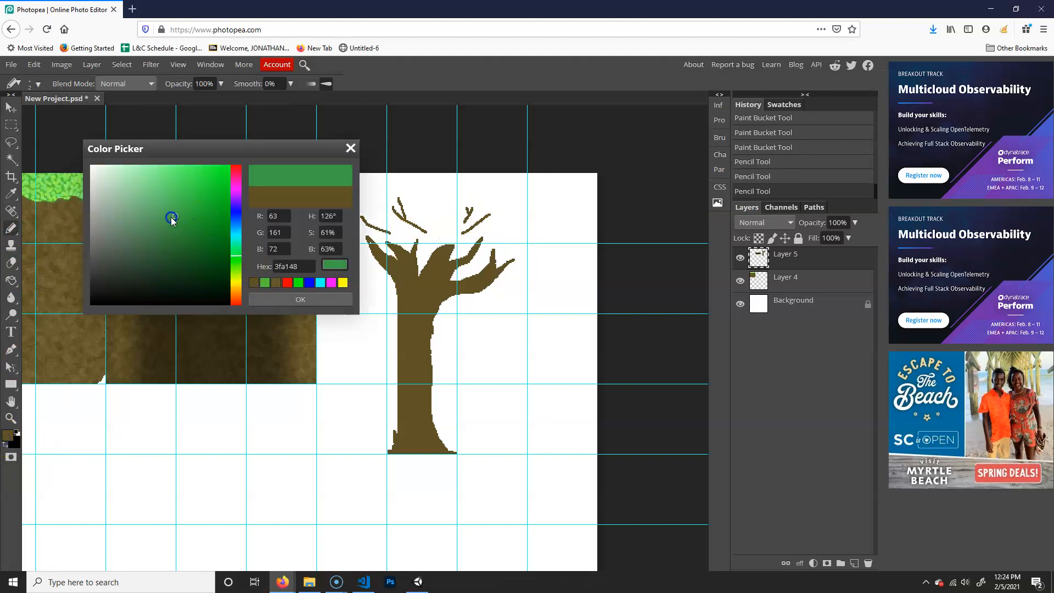
{"action": "left_click", "coordinate": [175, 223]}
{"action": "left_click", "coordinate": [233, 255]}
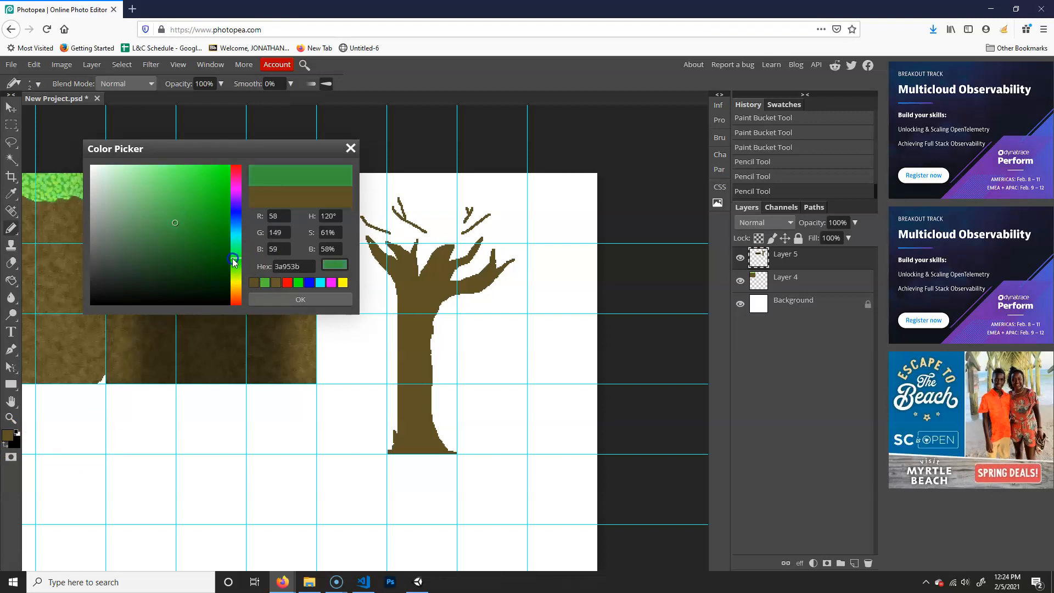
{"action": "left_click", "coordinate": [350, 149]}
{"action": "left_click_drag", "start_coordinate": [394, 285], "coordinate": [385, 281]}
{"action": "key", "text": "ctrl+z"}
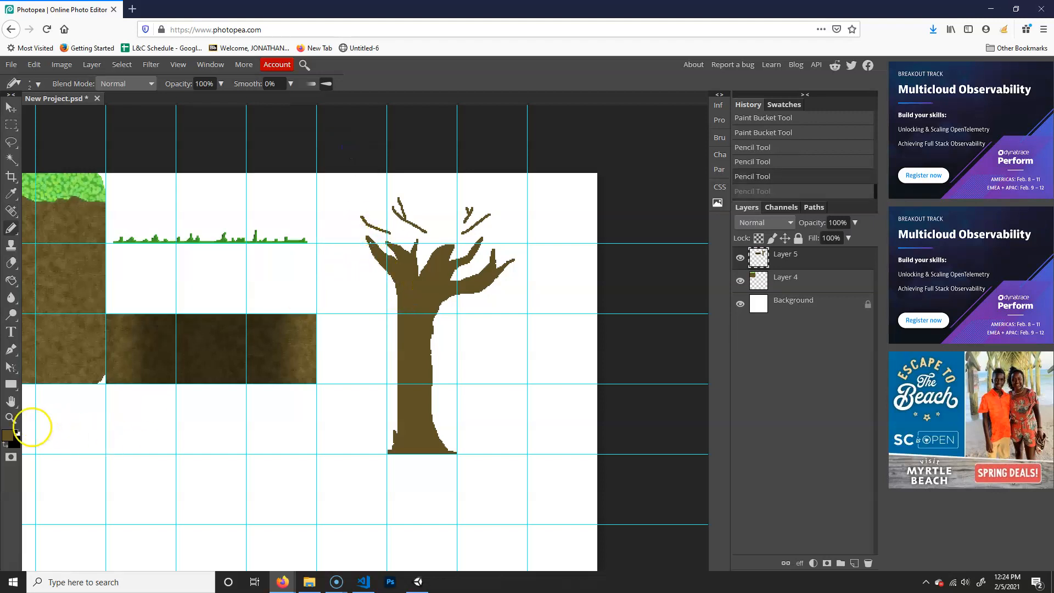
Set the foreground color to a medium leaf green
{"action": "left_click", "coordinate": [7, 435]}
{"action": "left_click", "coordinate": [240, 264]}
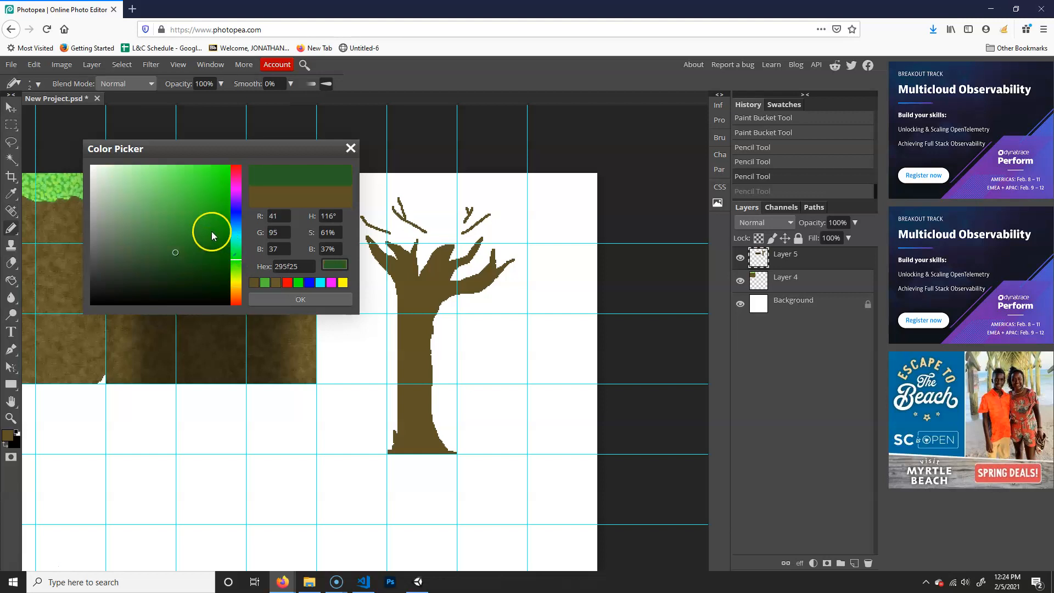
{"action": "left_click", "coordinate": [190, 184]}
{"action": "left_click_drag", "start_coordinate": [189, 184], "coordinate": [209, 203]}
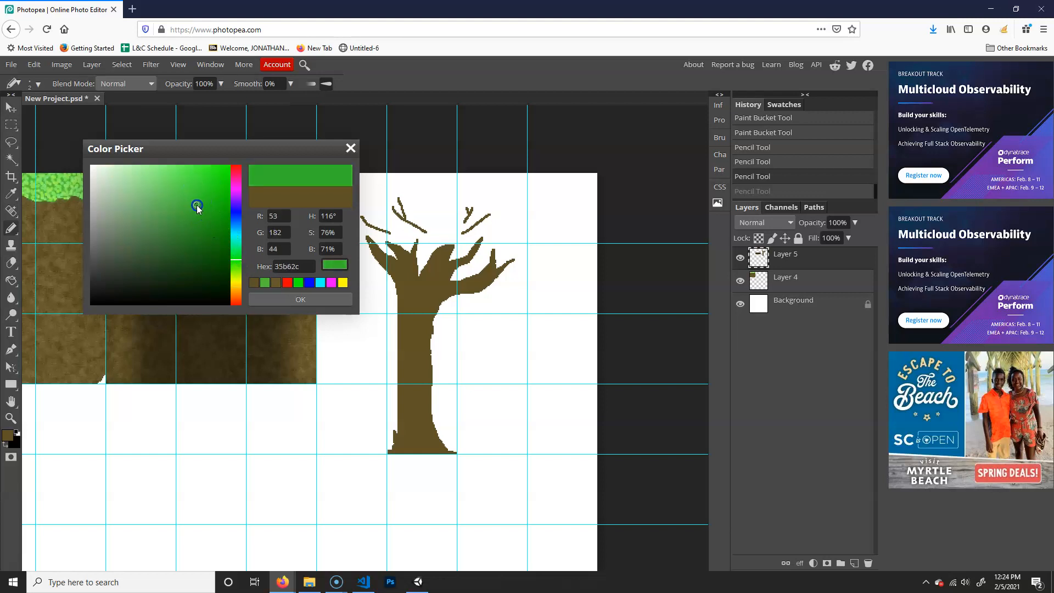
{"action": "left_click", "coordinate": [238, 259]}
{"action": "left_click_drag", "start_coordinate": [190, 201], "coordinate": [193, 199]}
{"action": "left_click", "coordinate": [313, 305]}
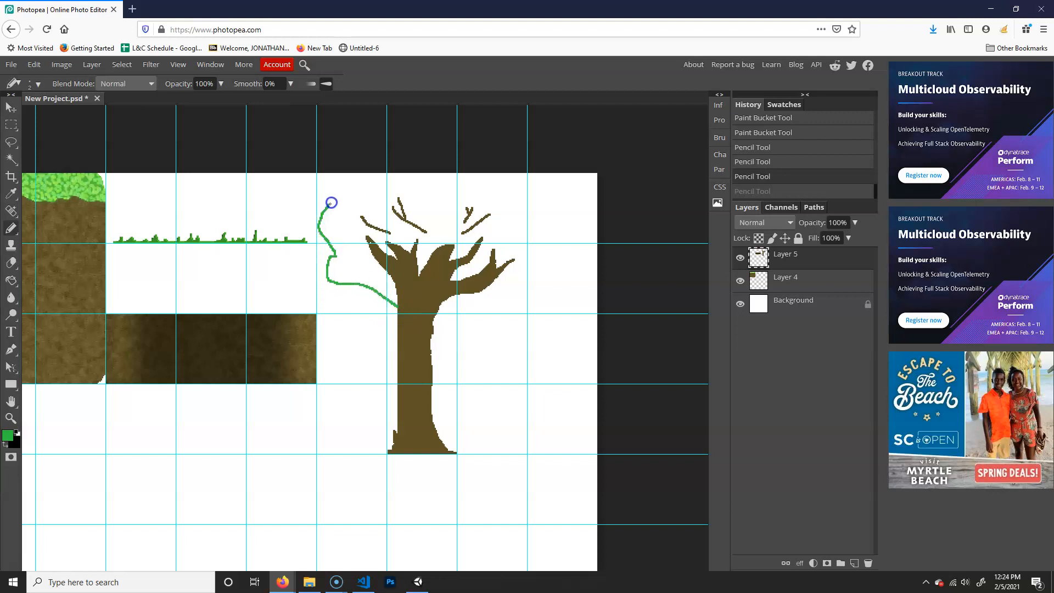
Draw a closed, wavy green crown outline around the branches and fill the crown with the same green
{"action": "mouse_move", "coordinate": [404, 178]}
{"action": "left_mouse_down"}
{"action": "mouse_move", "coordinate": [420, 196]}
{"action": "mouse_move", "coordinate": [499, 186]}
{"action": "left_mouse_up"}
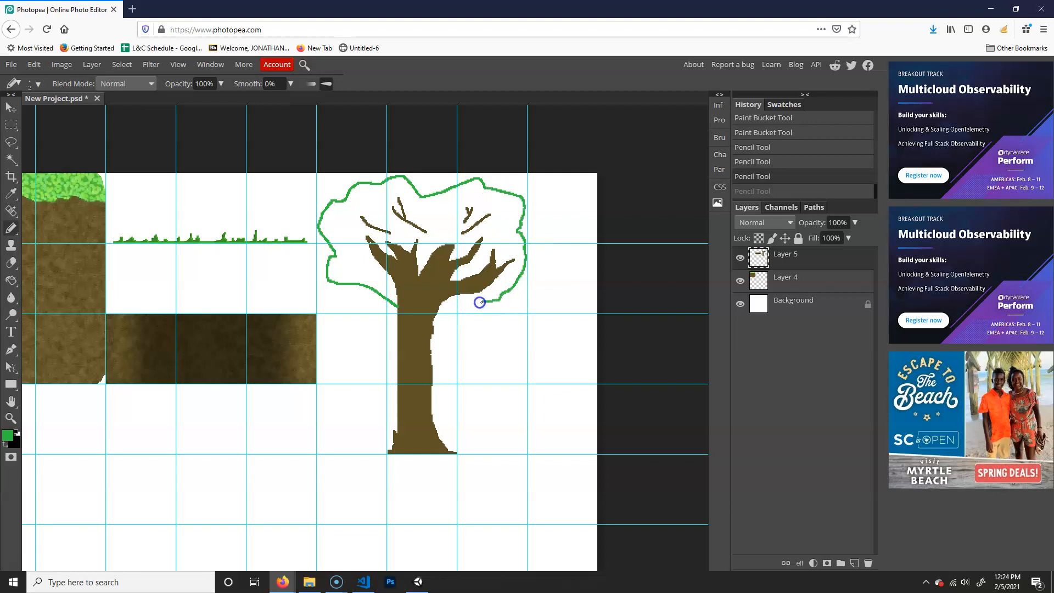
{"action": "left_click_drag", "start_coordinate": [460, 293], "coordinate": [462, 295]}
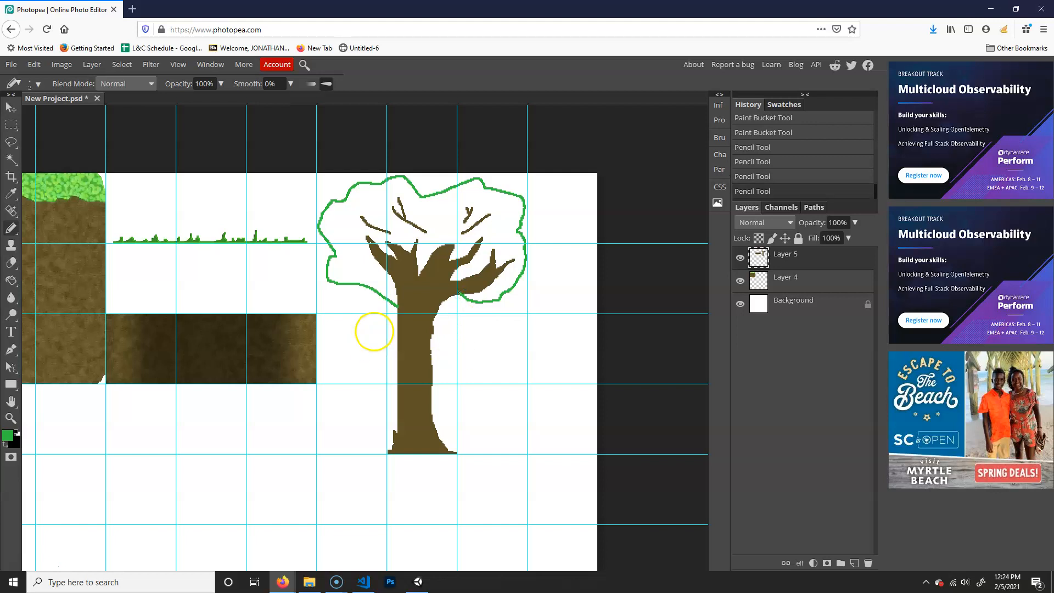
{"action": "key", "text": "g"}
{"action": "left_click", "coordinate": [353, 259]}
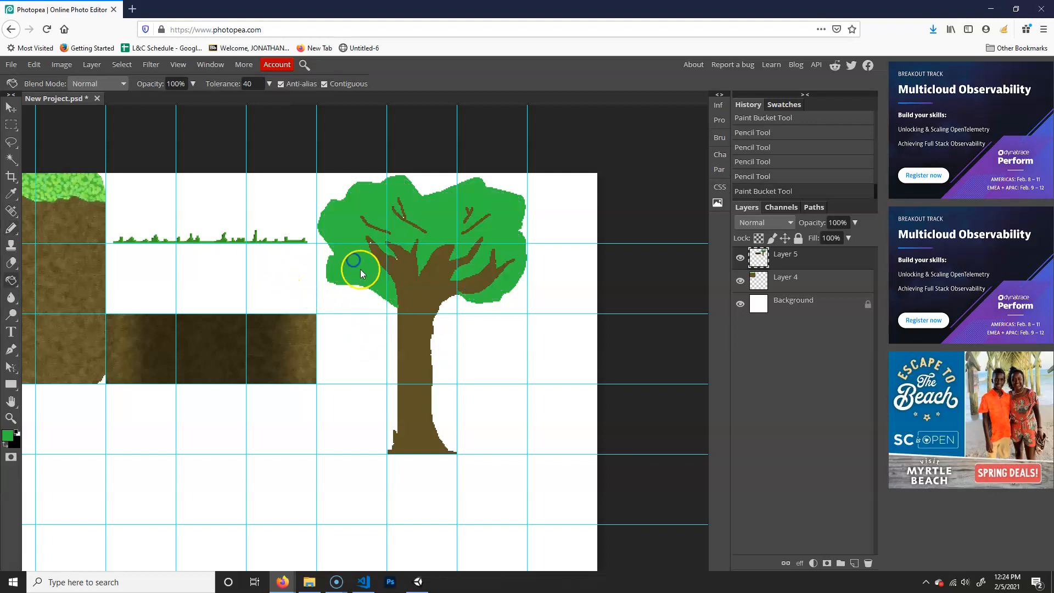
{"action": "left_click", "coordinate": [385, 269]}
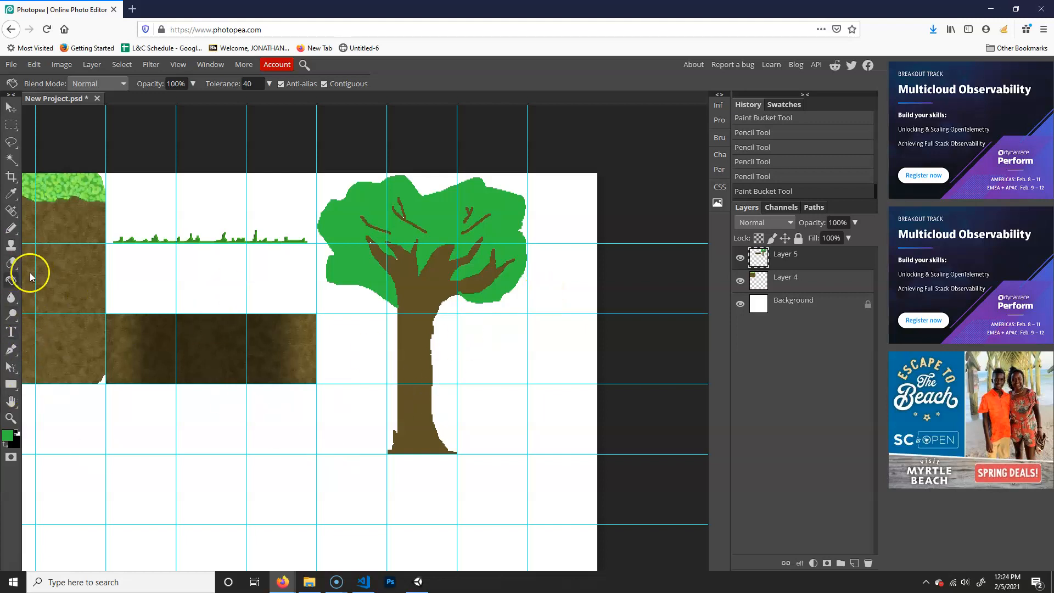
Activate the Burn tool for shading the tree
{"action": "left_click", "coordinate": [12, 301]}
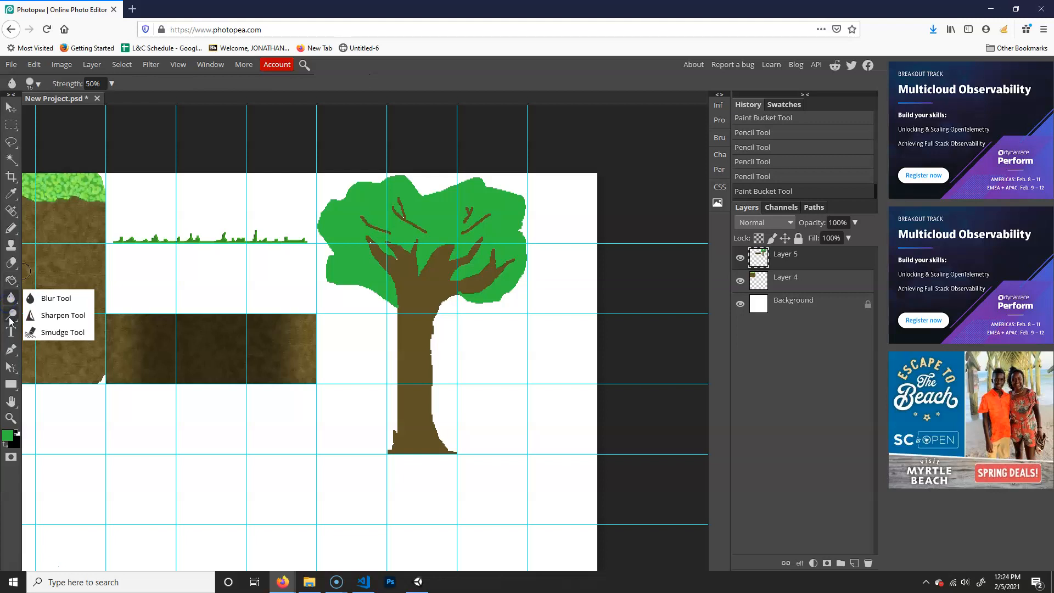
{"action": "left_click", "coordinate": [12, 318]}
{"action": "left_click", "coordinate": [12, 318]}
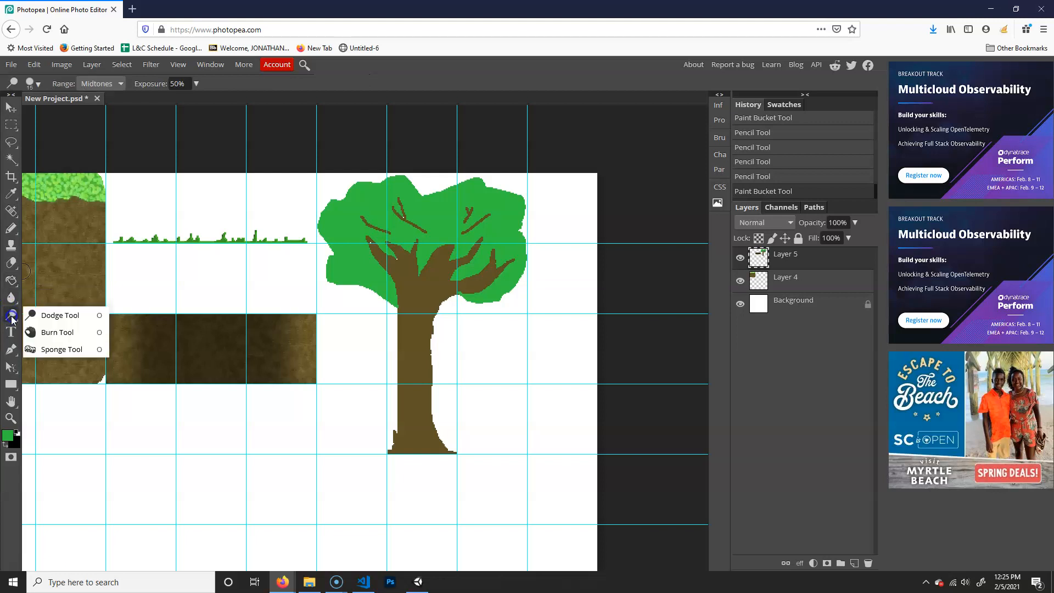
{"action": "left_click", "coordinate": [59, 333]}
{"action": "mouse_move", "coordinate": [412, 280]}
{"action": "left_mouse_down"}
{"action": "mouse_move", "coordinate": [397, 282]}
{"action": "mouse_move", "coordinate": [370, 250]}
{"action": "mouse_move", "coordinate": [386, 263]}
{"action": "left_mouse_up"}
{"action": "key", "text": "bracketleft"}
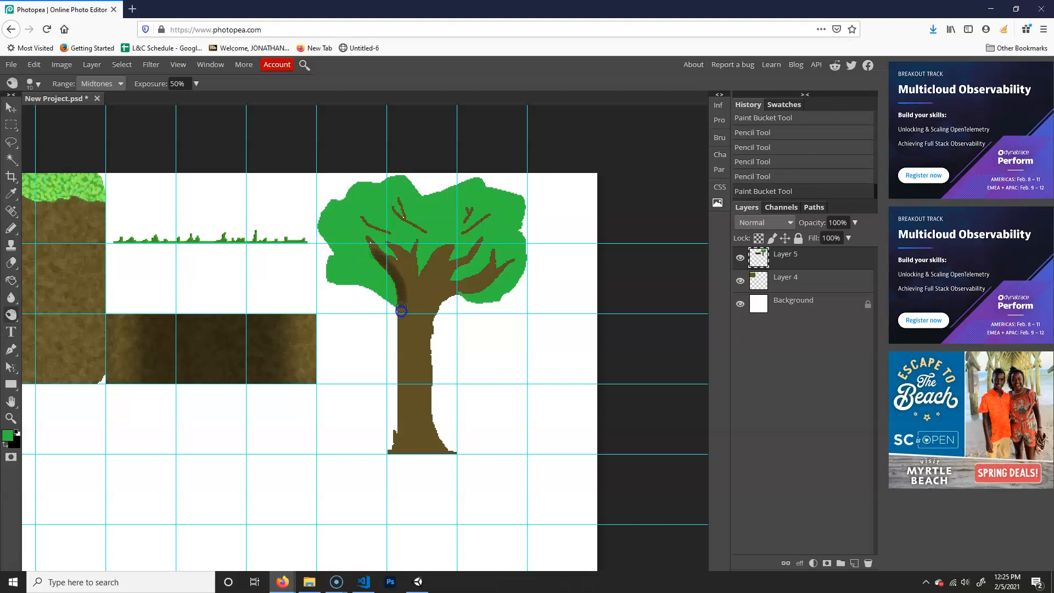
{"action": "key", "text": "ctrl+z"}
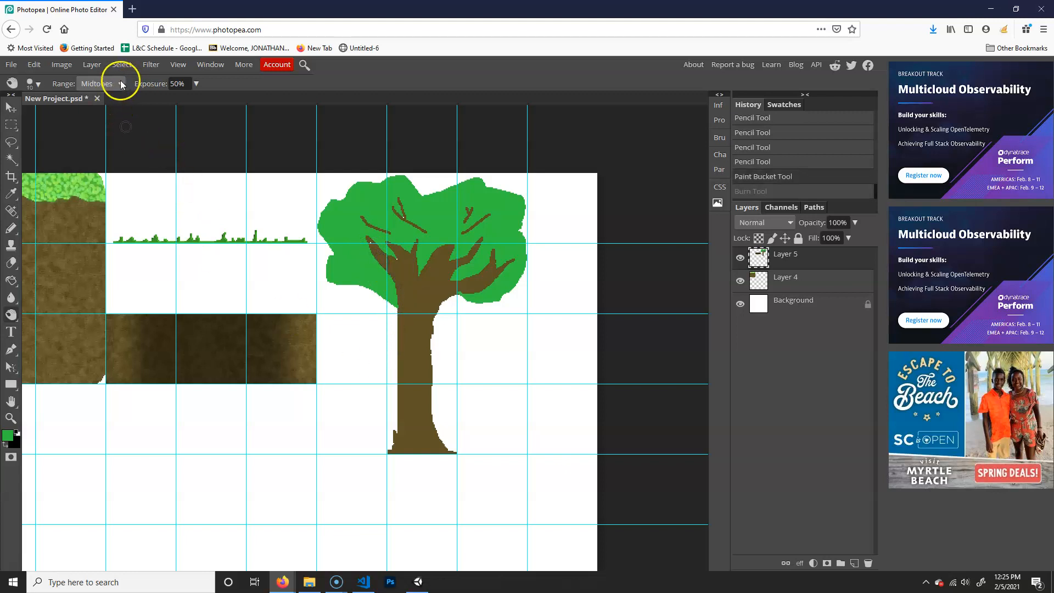
Set the Burn tool's exposure to 22% and its brush to a soft 24 px tip with 0% hardness
{"action": "left_click", "coordinate": [197, 84]}
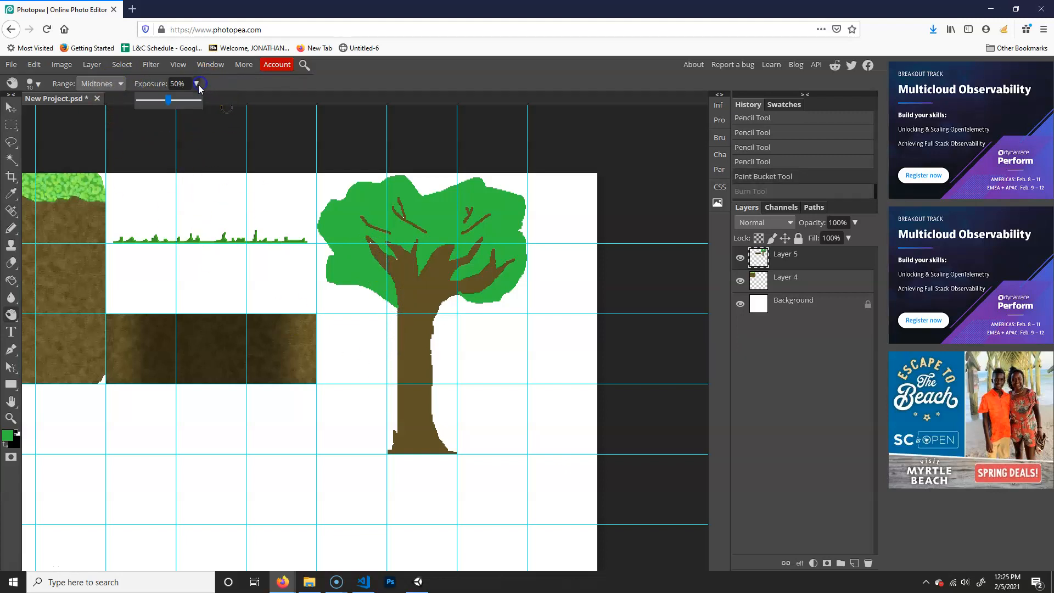
{"action": "left_click_drag", "start_coordinate": [169, 100], "coordinate": [170, 100]}
{"action": "left_click", "coordinate": [33, 84]}
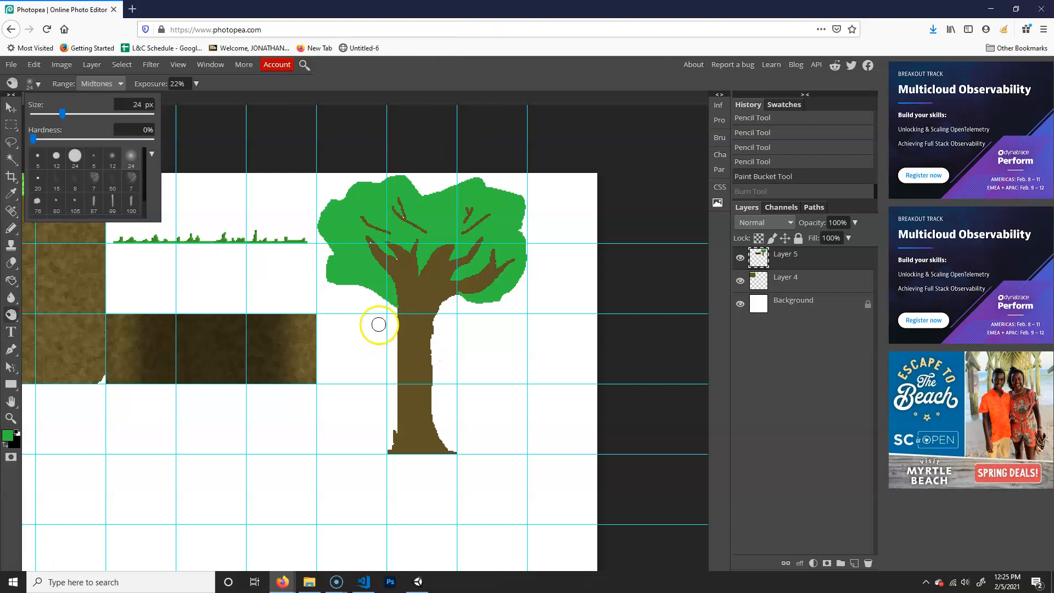
{"action": "left_click", "coordinate": [525, 335]}
Enlarge the Burn brush and darken the left edge of the tree trunk from its base up to the crown
{"action": "key", "text": "bracketright"}
{"action": "key", "text": "bracketright"}
{"action": "key", "text": "bracketright"}
{"action": "left_click_drag", "start_coordinate": [397, 331], "coordinate": [398, 331]}
{"action": "mouse_move", "coordinate": [391, 400]}
{"action": "left_mouse_down"}
{"action": "mouse_move", "coordinate": [387, 455]}
{"action": "mouse_move", "coordinate": [399, 332]}
{"action": "mouse_move", "coordinate": [393, 453]}
{"action": "left_mouse_up"}
{"action": "left_click_drag", "start_coordinate": [404, 328], "coordinate": [400, 313]}
Reduce the Burn brush size and shade the tree's left branch and the underside of its right branch
{"action": "key", "text": "bracketleft"}
{"action": "left_click_drag", "start_coordinate": [398, 277], "coordinate": [370, 244]}
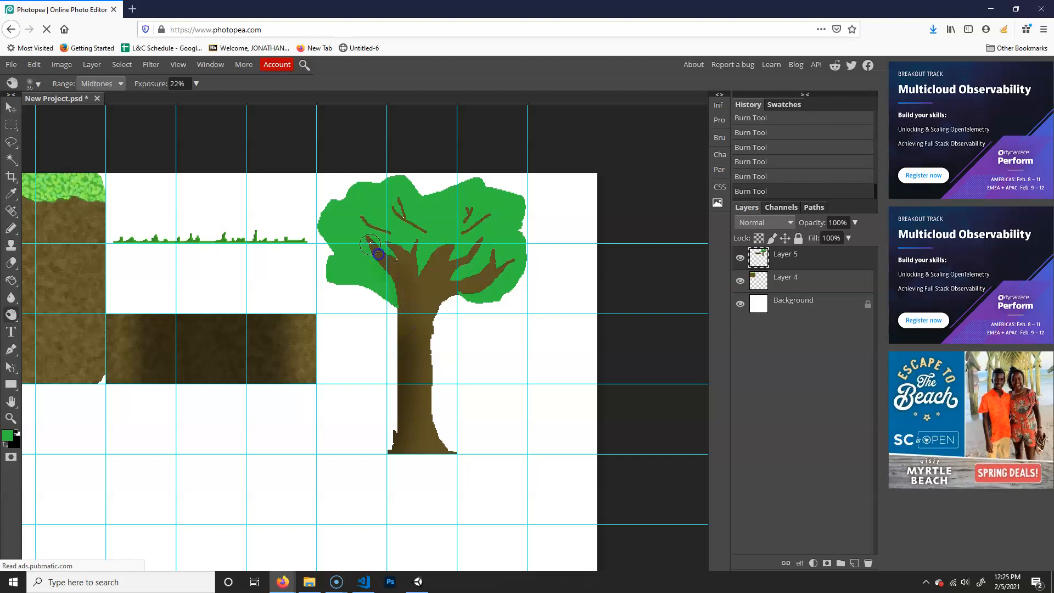
{"action": "key", "text": "bracketleft"}
{"action": "key", "text": "bracketleft"}
{"action": "mouse_move", "coordinate": [427, 272]}
{"action": "left_mouse_down"}
{"action": "mouse_move", "coordinate": [467, 263]}
{"action": "mouse_move", "coordinate": [466, 284]}
{"action": "left_mouse_up"}
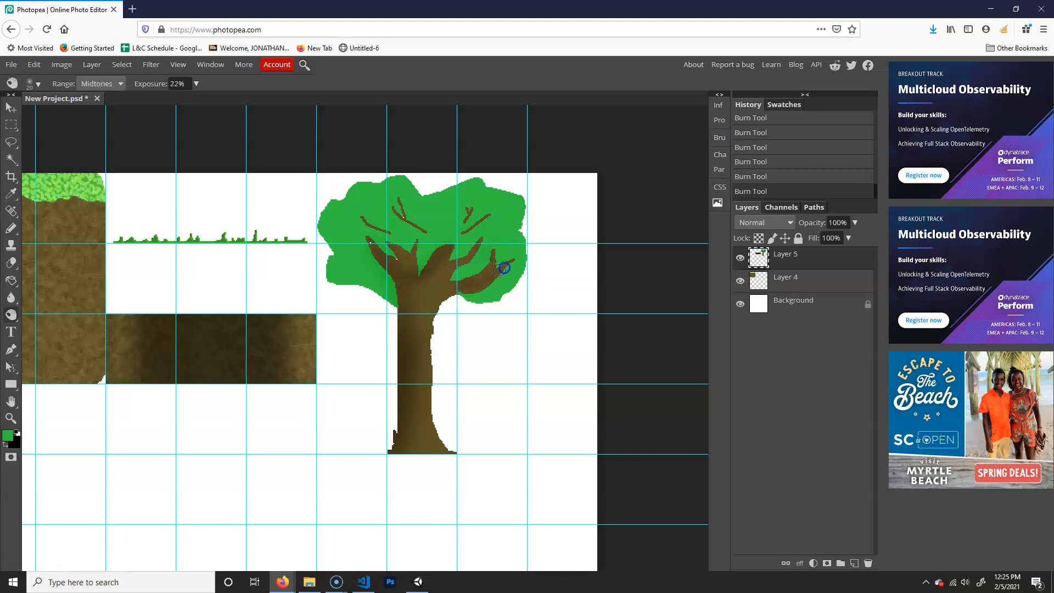
Enlarge the Burn brush and darken the green foliage around the branches in the lower and middle crown
{"action": "key", "text": "bracketright"}
{"action": "key", "text": "bracketright"}
{"action": "key", "text": "bracketright"}
{"action": "key", "text": "bracketright"}
{"action": "left_click_drag", "start_coordinate": [395, 298], "coordinate": [392, 292]}
{"action": "left_click_drag", "start_coordinate": [357, 258], "coordinate": [355, 267]}
{"action": "mouse_move", "coordinate": [417, 251]}
{"action": "left_mouse_down"}
{"action": "mouse_move", "coordinate": [441, 228]}
{"action": "mouse_move", "coordinate": [424, 261]}
{"action": "mouse_move", "coordinate": [464, 235]}
{"action": "mouse_move", "coordinate": [460, 263]}
{"action": "mouse_move", "coordinate": [491, 270]}
{"action": "mouse_move", "coordinate": [497, 242]}
{"action": "mouse_move", "coordinate": [482, 292]}
{"action": "left_mouse_up"}
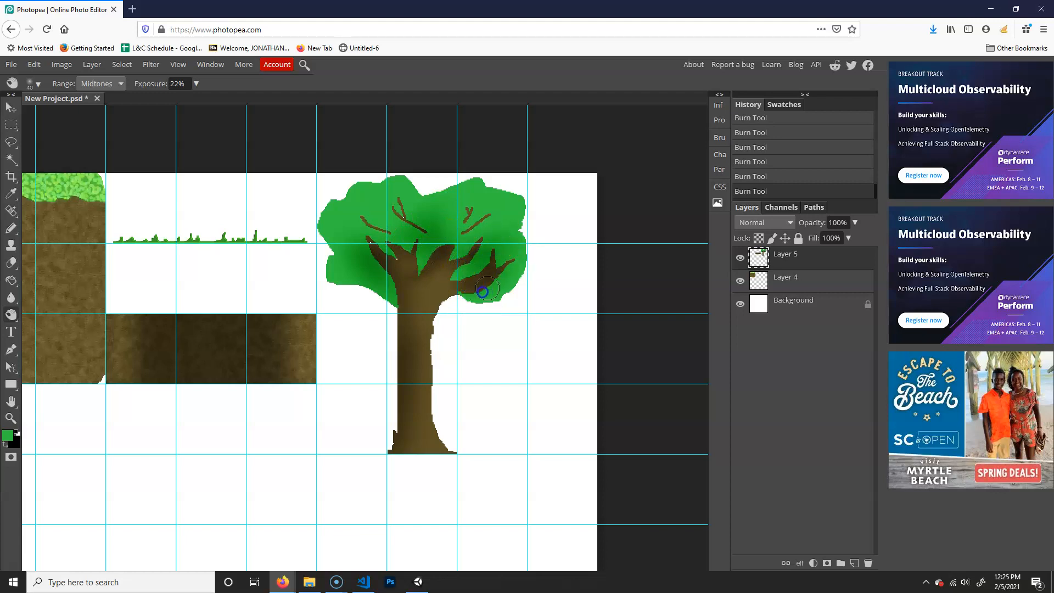
Select the whole tree with a rectangular marquee and apply Add Noise at 10% with Uniform distribution
{"action": "left_click", "coordinate": [11, 125]}
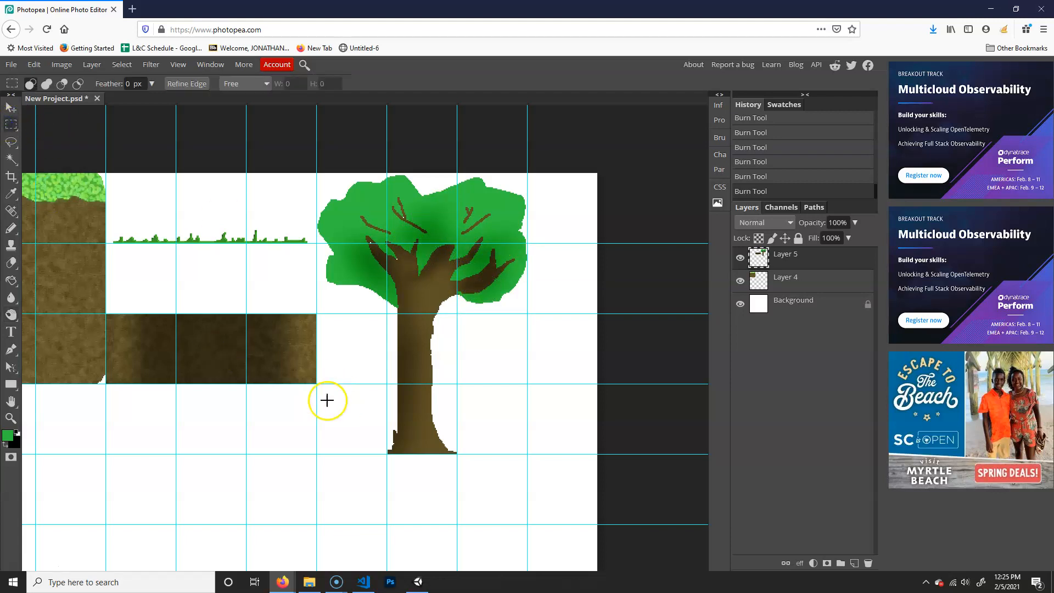
{"action": "left_click_drag", "start_coordinate": [318, 465], "coordinate": [540, 163]}
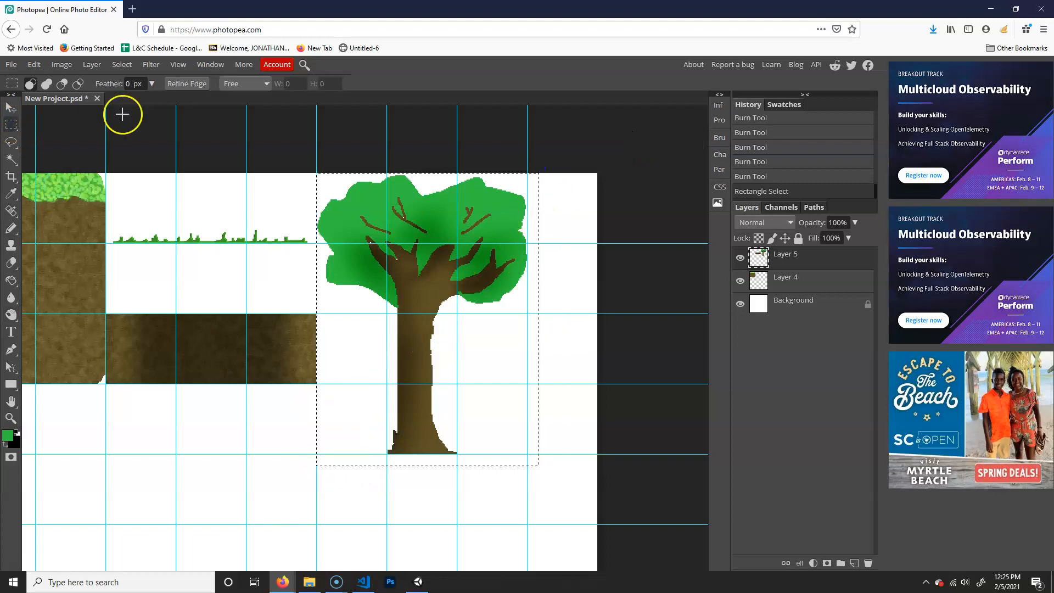
{"action": "left_click", "coordinate": [122, 65]}
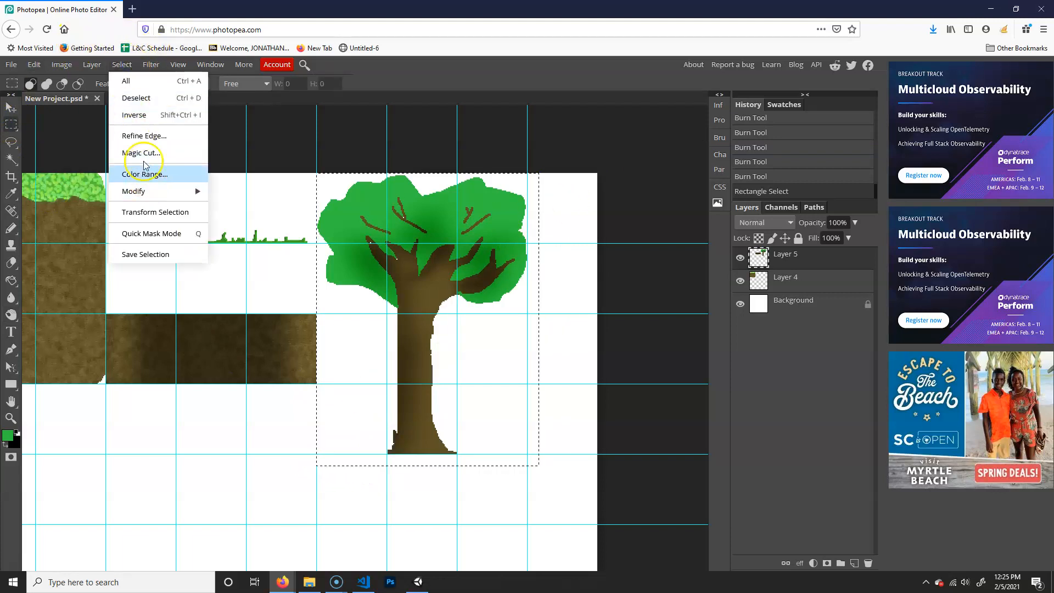
{"action": "left_click", "coordinate": [151, 64]}
{"action": "mouse_move", "coordinate": [187, 212]}
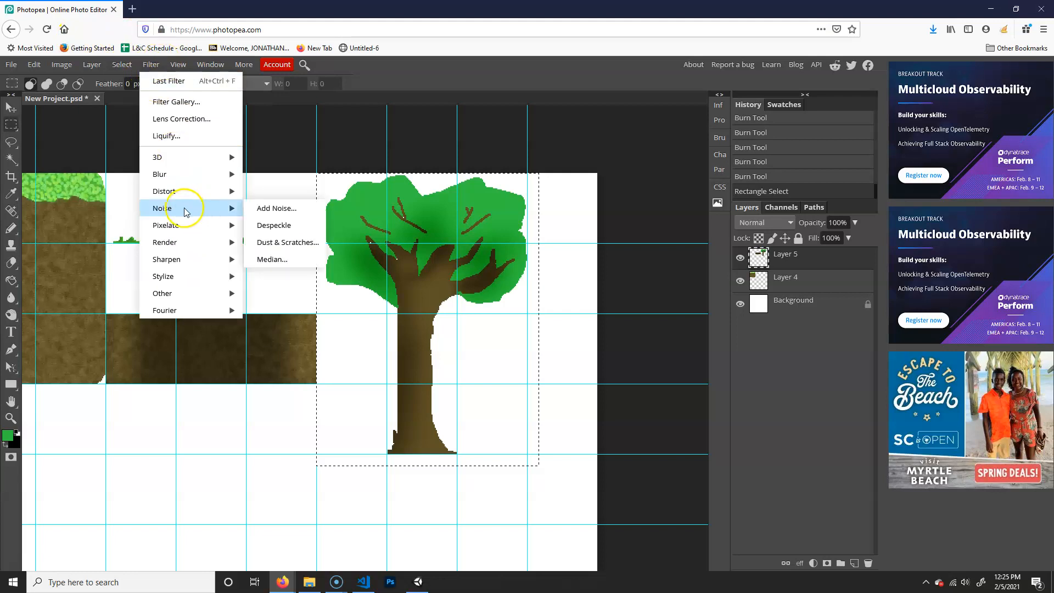
{"action": "left_click", "coordinate": [273, 211]}
{"action": "left_click_drag", "start_coordinate": [110, 188], "coordinate": [104, 188]}
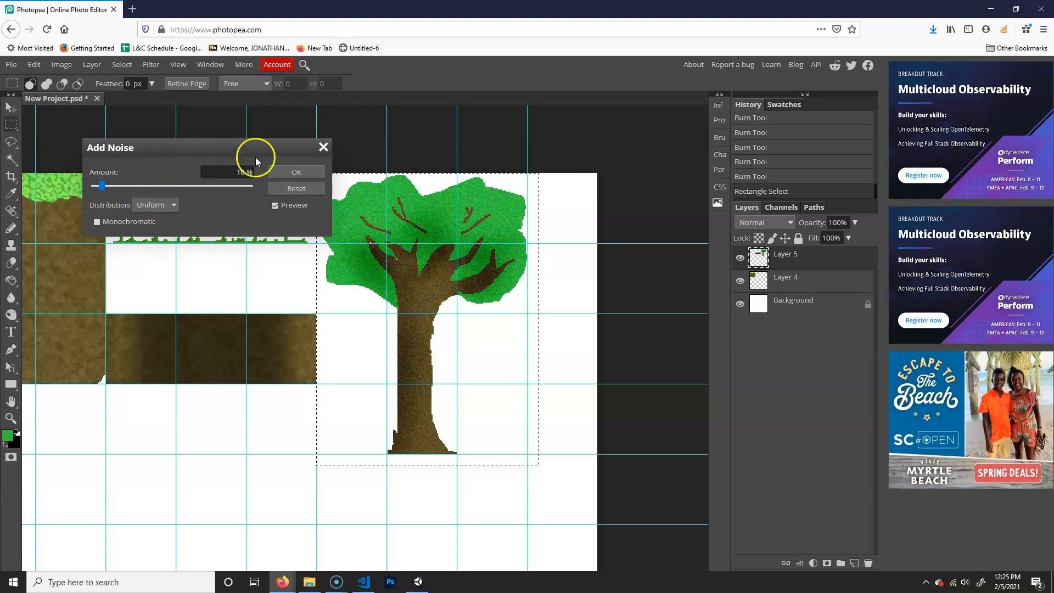
{"action": "left_click", "coordinate": [288, 173]}
Apply the Dust & Scratches filter to the tree with a 2 px radius and clear the selection
{"action": "left_click", "coordinate": [151, 64]}
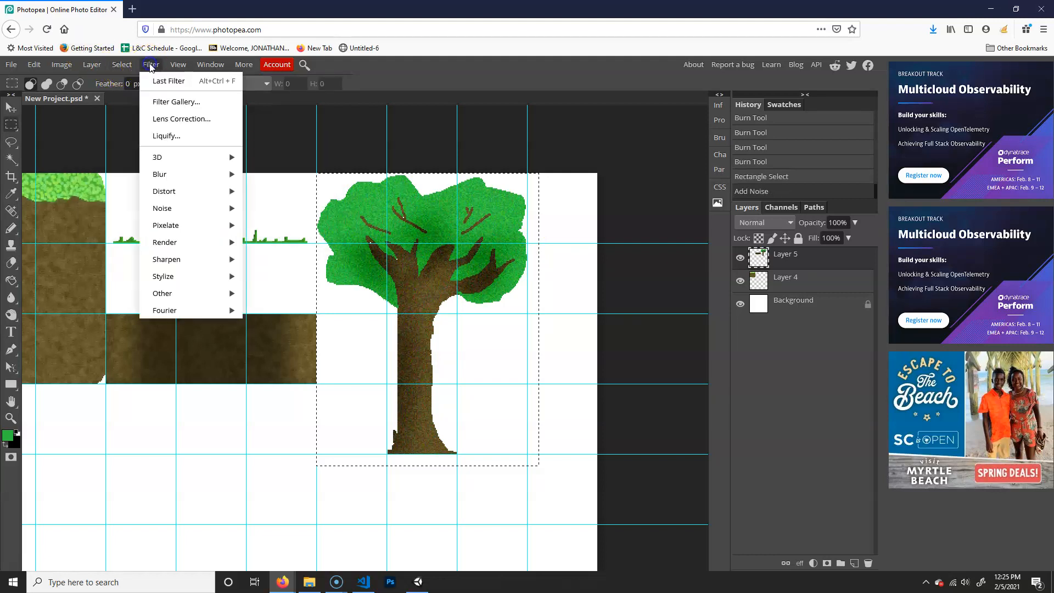
{"action": "mouse_move", "coordinate": [201, 207]}
{"action": "left_click", "coordinate": [278, 243]}
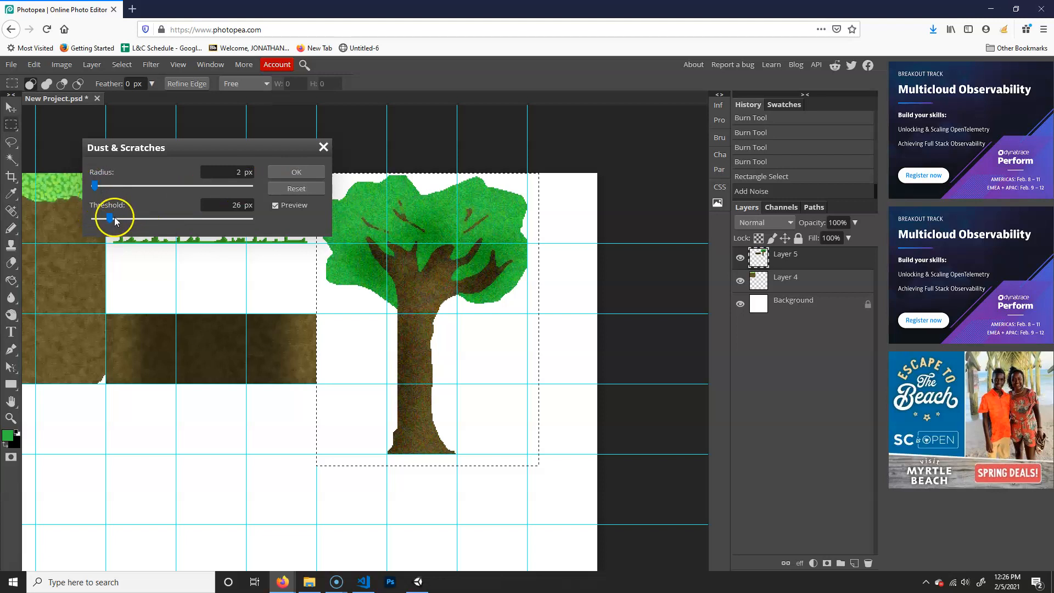
{"action": "left_click_drag", "start_coordinate": [107, 220], "coordinate": [104, 219]}
{"action": "left_click", "coordinate": [297, 172]}
{"action": "left_click", "coordinate": [654, 369]}
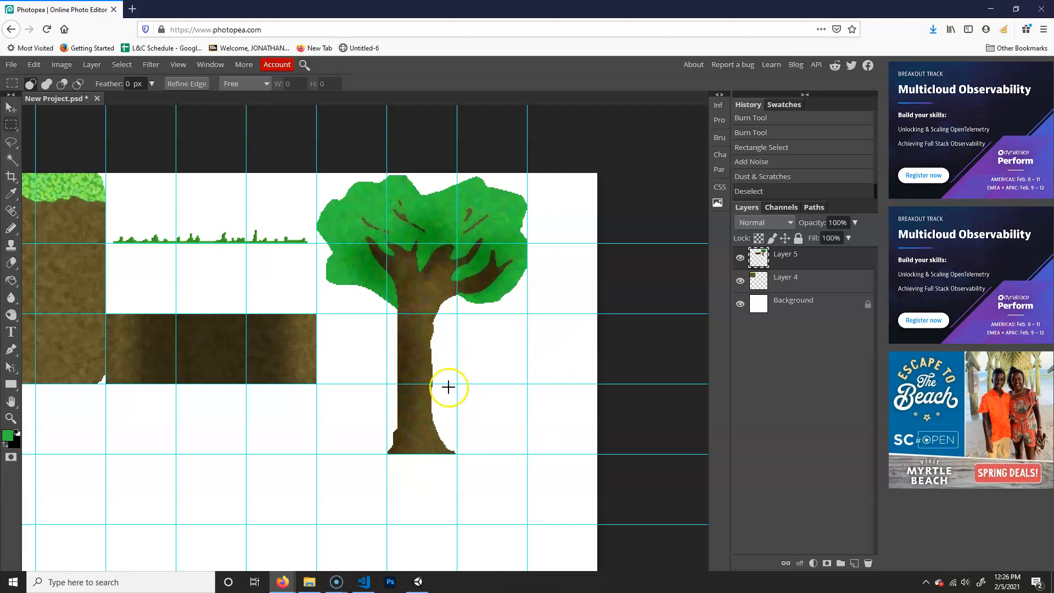
Look over the grass-and-dirt block, grass tufts, dark dirt strip, tree and empty canvas area against the tile guides
{"action": "left_click_drag", "start_coordinate": [298, 352], "coordinate": [427, 330]}
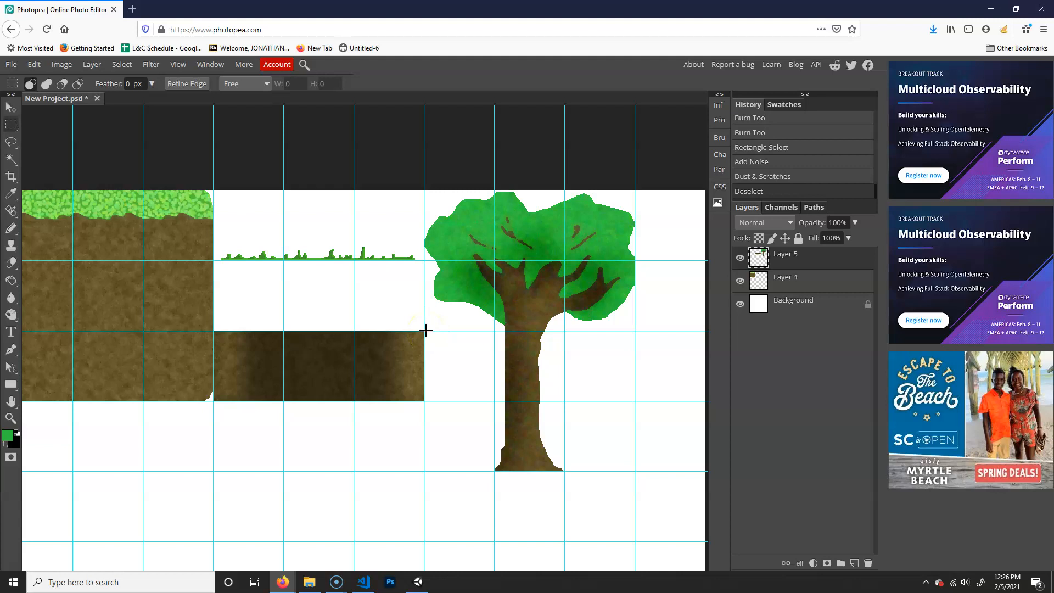
{"action": "left_click_drag", "start_coordinate": [528, 435], "coordinate": [515, 440]}
{"action": "left_click_drag", "start_coordinate": [204, 398], "coordinate": [272, 418]}
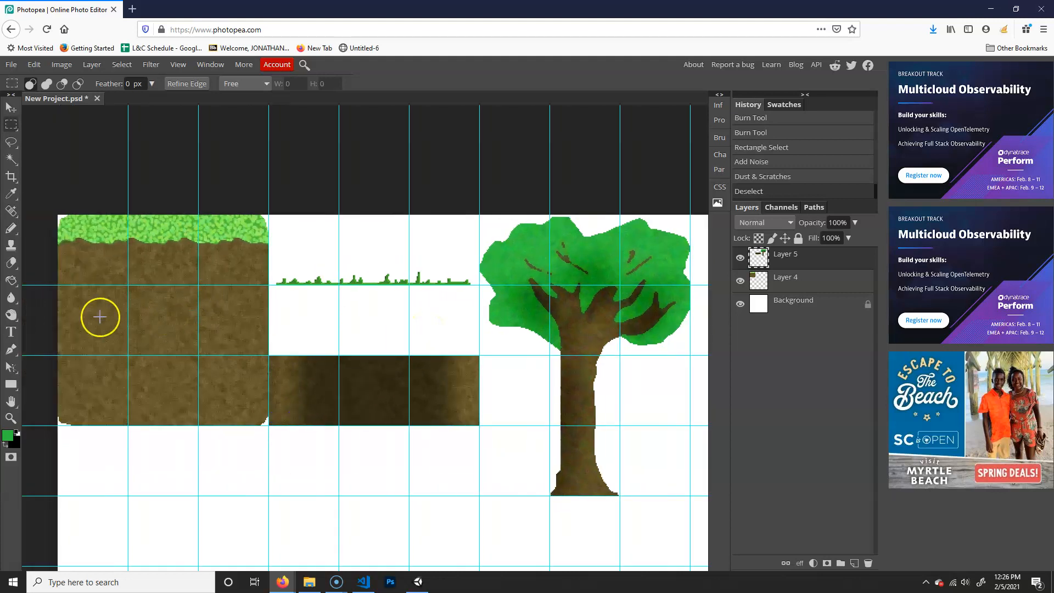
{"action": "left_click_drag", "start_coordinate": [529, 358], "coordinate": [420, 348]}
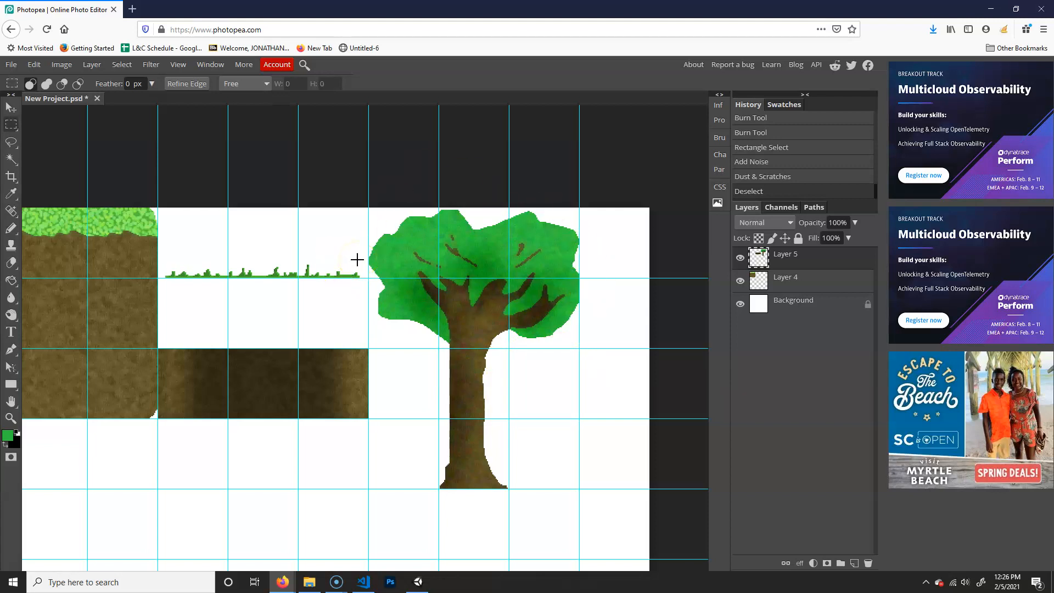
{"action": "left_click_drag", "start_coordinate": [395, 363], "coordinate": [522, 346]}
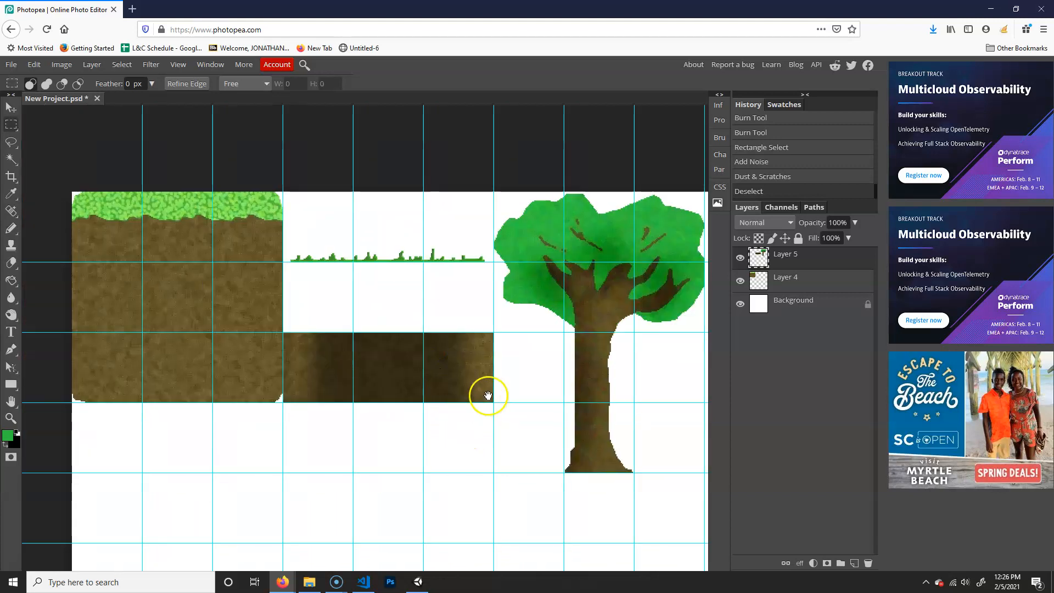
{"action": "left_click_drag", "start_coordinate": [572, 398], "coordinate": [542, 347]}
{"action": "left_click_drag", "start_coordinate": [596, 381], "coordinate": [567, 372]}
{"action": "left_click", "coordinate": [511, 389]}
{"action": "mouse_move", "coordinate": [510, 389]}
{"action": "left_mouse_down"}
{"action": "mouse_move", "coordinate": [494, 393]}
{"action": "mouse_move", "coordinate": [519, 393]}
{"action": "left_mouse_up"}
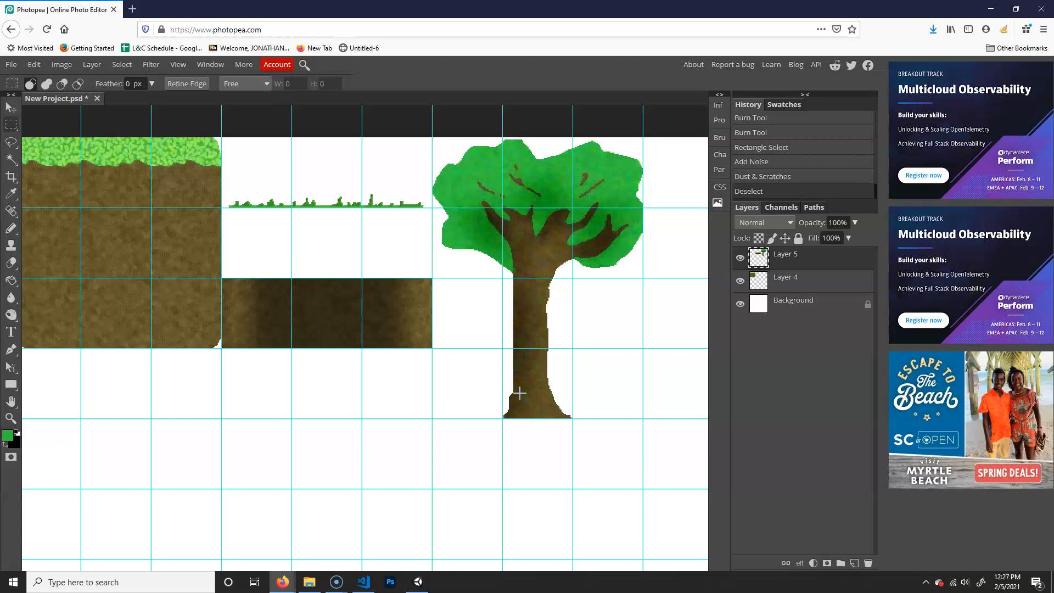
{"action": "left_click_drag", "start_coordinate": [458, 422], "coordinate": [406, 410]}
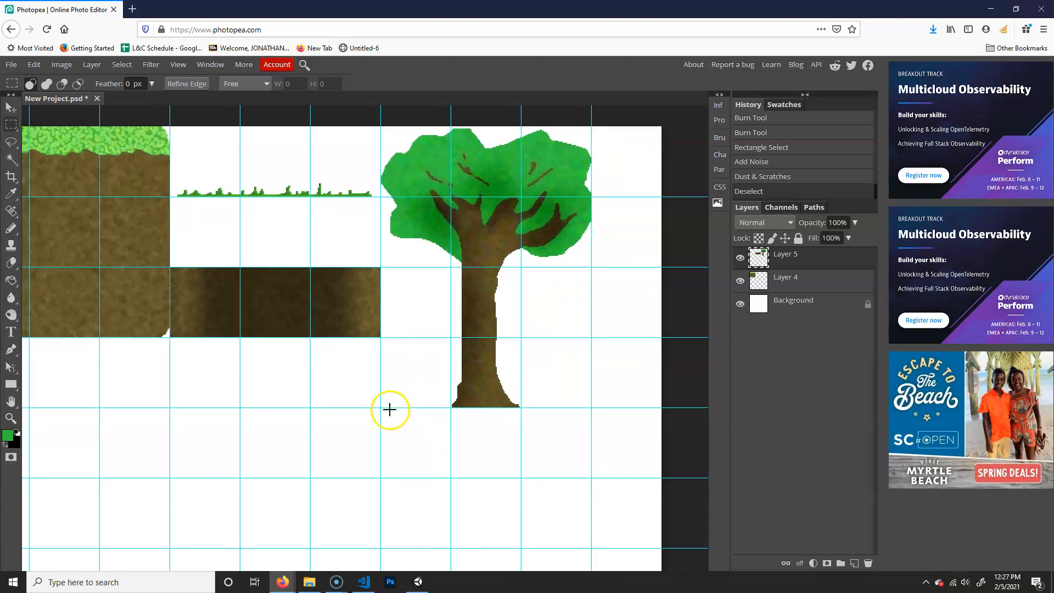
{"action": "left_click_drag", "start_coordinate": [220, 289], "coordinate": [289, 310]}
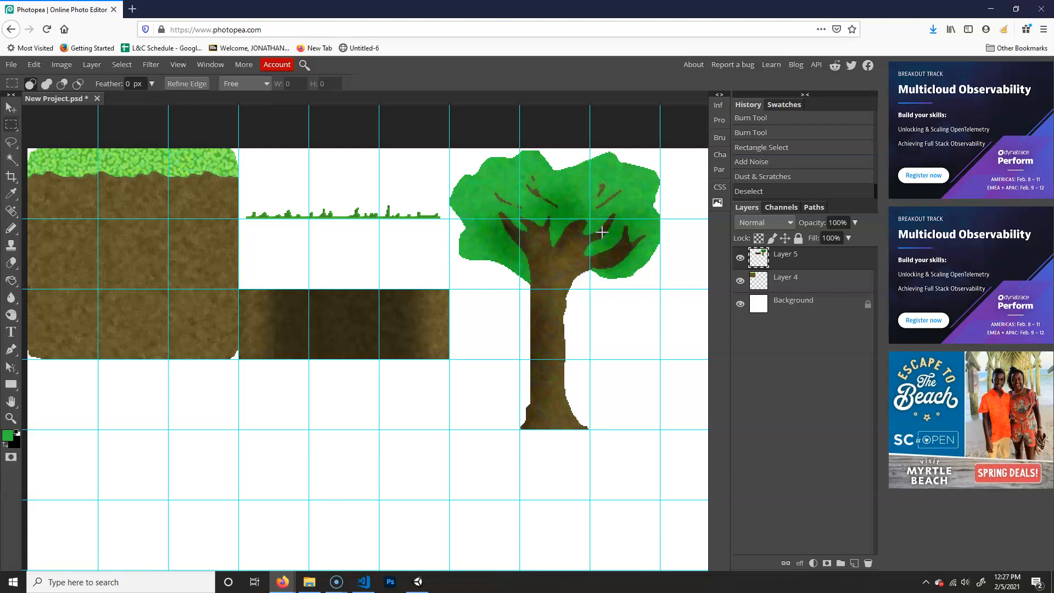
{"action": "left_click_drag", "start_coordinate": [445, 400], "coordinate": [440, 438]}
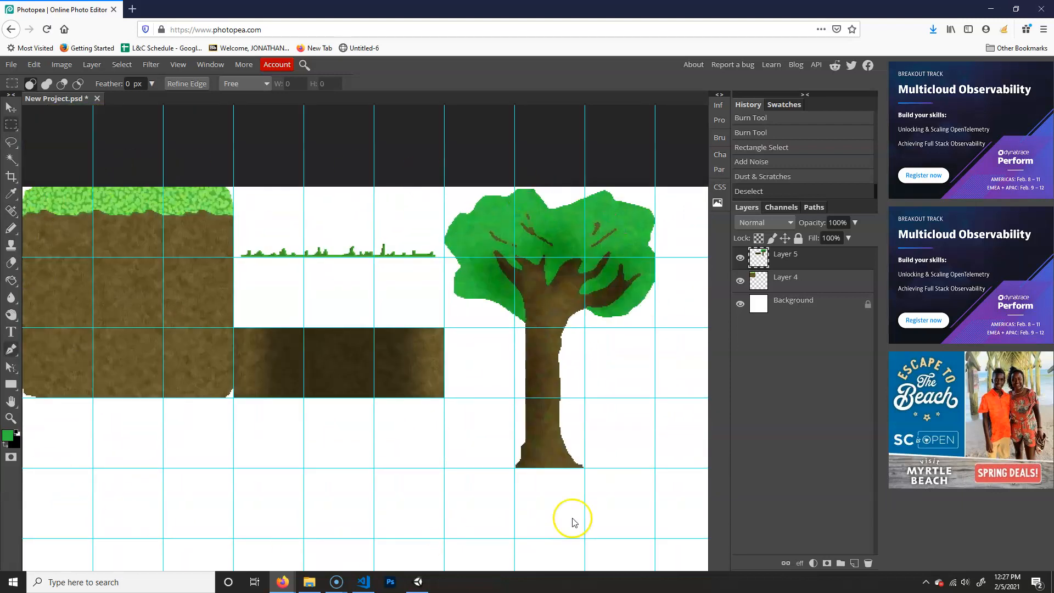
{"action": "scroll", "coordinate": [306, 358], "scroll_direction": "down", "scroll_amount": 5}
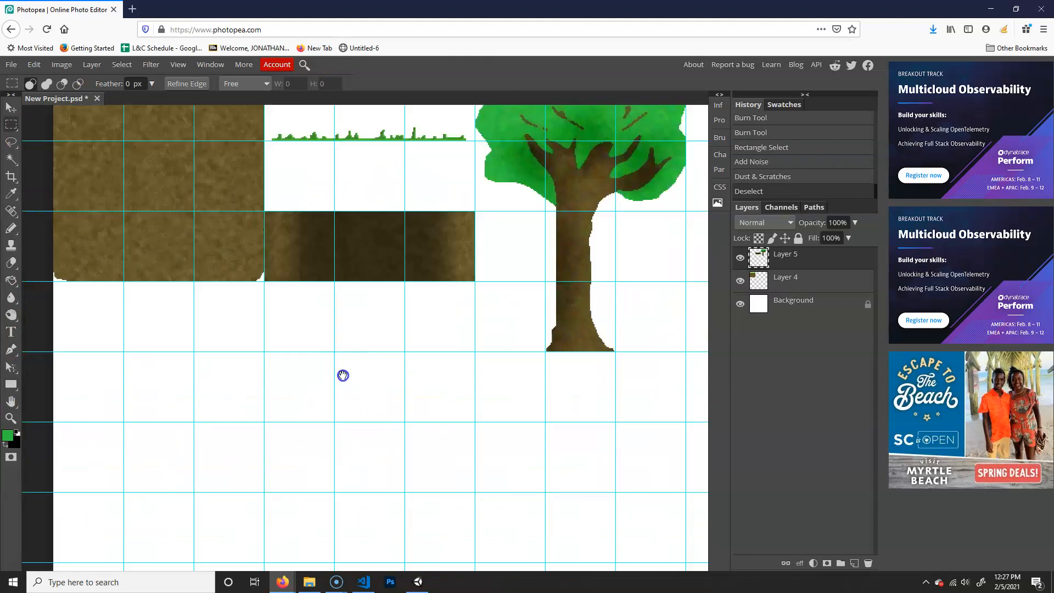
{"action": "scroll", "coordinate": [184, 348], "scroll_direction": "up", "scroll_amount": 3}
{"action": "scroll", "coordinate": [115, 406], "scroll_direction": "down", "scroll_amount": 3}
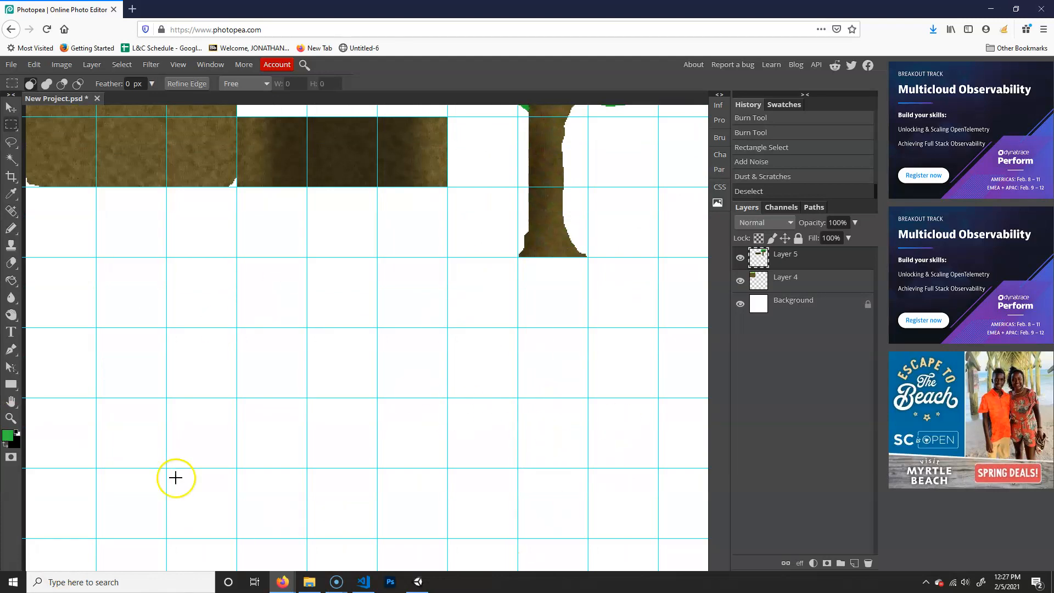
{"action": "left_click_drag", "start_coordinate": [431, 182], "coordinate": [388, 288]}
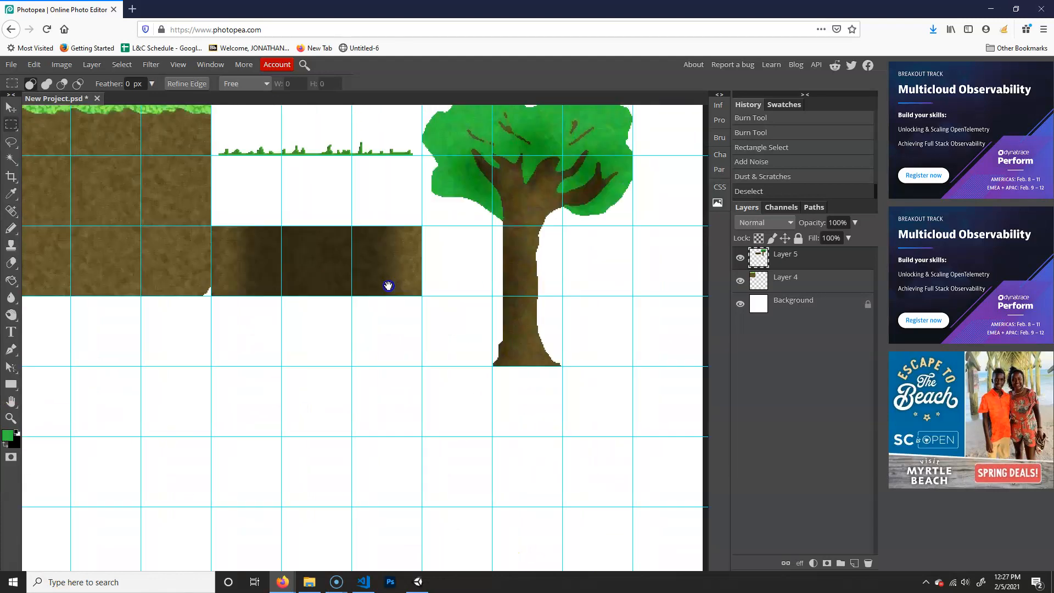
{"action": "left_click_drag", "start_coordinate": [317, 257], "coordinate": [382, 319]}
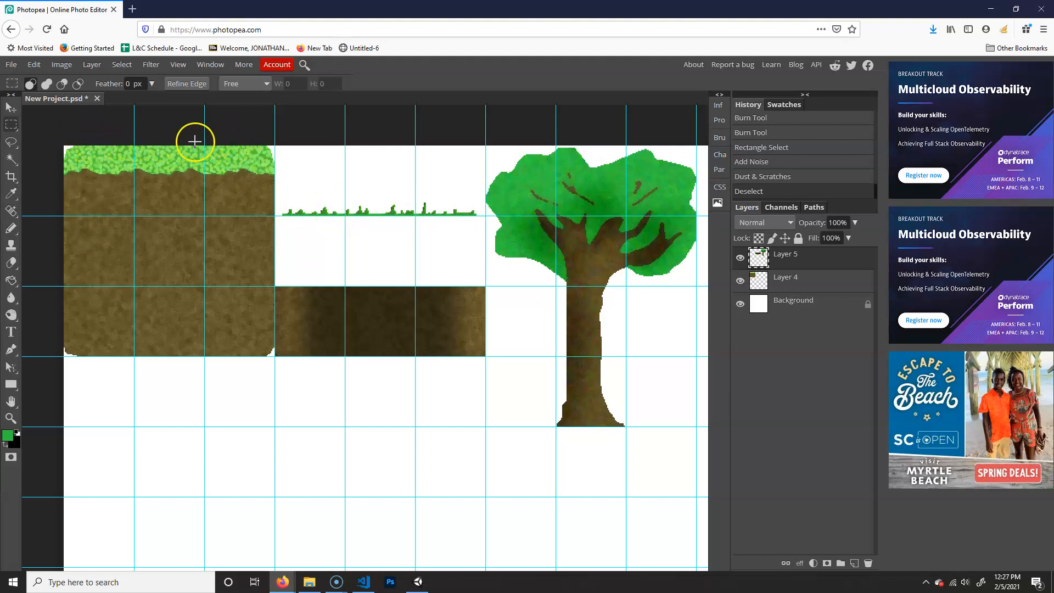
{"action": "left_click_drag", "start_coordinate": [360, 266], "coordinate": [132, 102]}
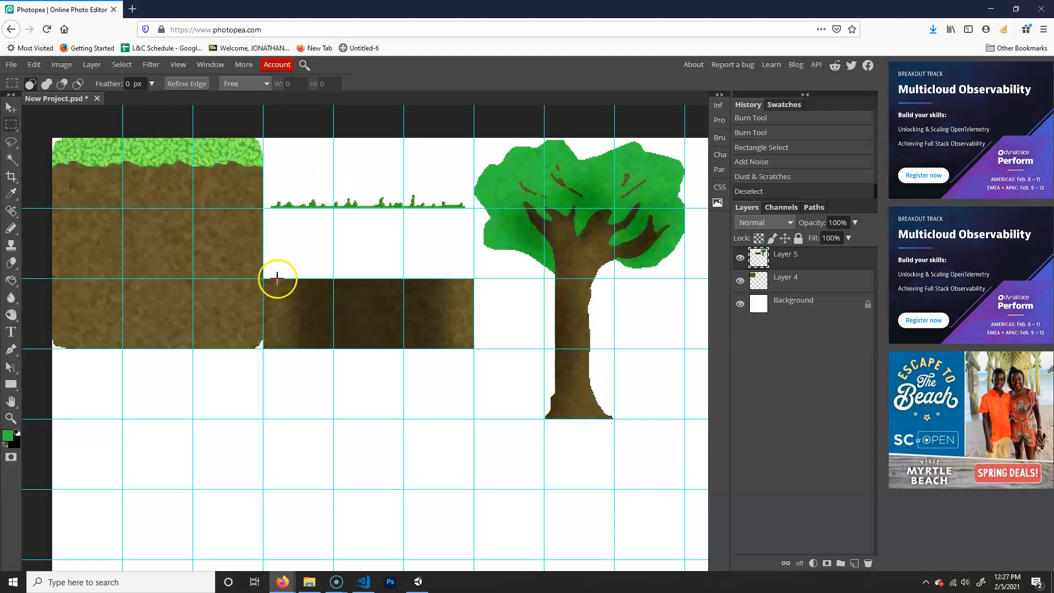
{"action": "left_click_drag", "start_coordinate": [373, 267], "coordinate": [367, 267]}
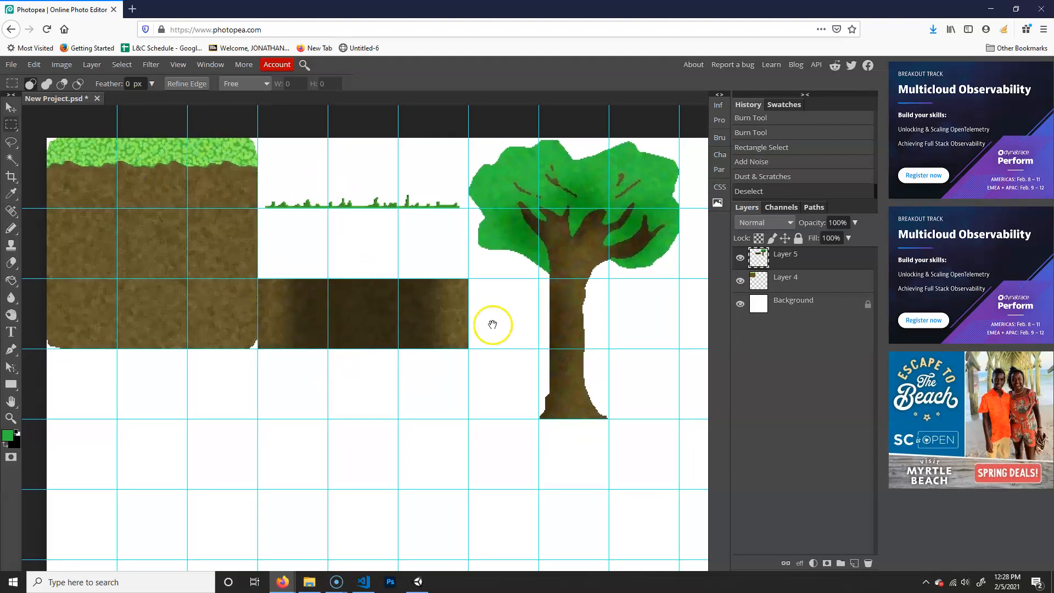
{"action": "left_click_drag", "start_coordinate": [490, 325], "coordinate": [369, 313]}
{"action": "left_click_drag", "start_coordinate": [186, 351], "coordinate": [171, 354]}
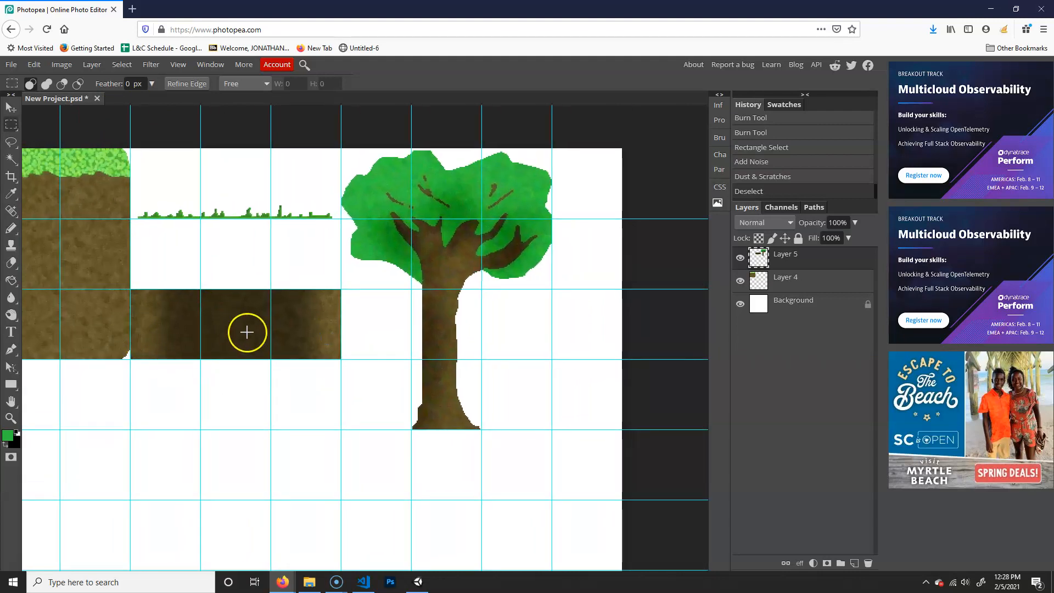
{"action": "left_click_drag", "start_coordinate": [370, 331], "coordinate": [330, 343]}
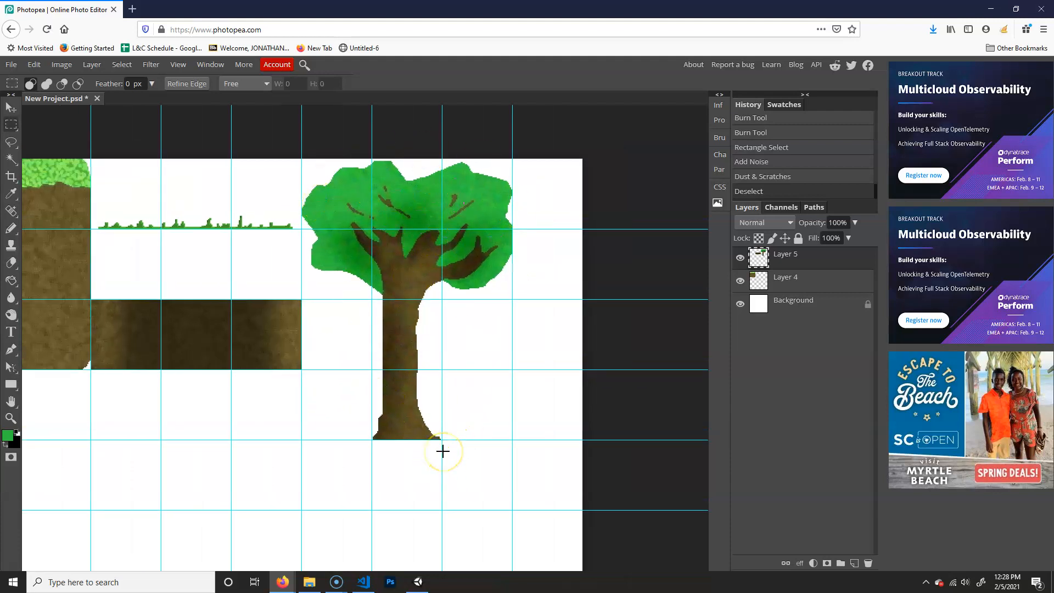
{"action": "left_click", "coordinate": [419, 450]}
{"action": "left_click_drag", "start_coordinate": [303, 409], "coordinate": [422, 397]}
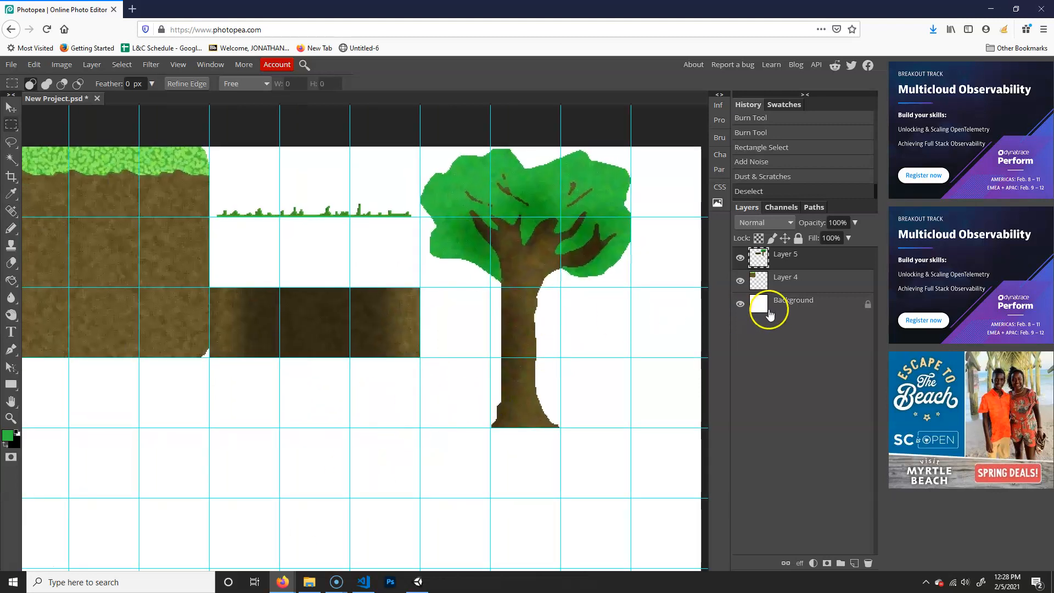
{"action": "left_click_drag", "start_coordinate": [664, 367], "coordinate": [582, 168]}
{"action": "left_click_drag", "start_coordinate": [337, 291], "coordinate": [452, 181]}
{"action": "left_click_drag", "start_coordinate": [325, 549], "coordinate": [384, 341]}
{"action": "left_click_drag", "start_coordinate": [486, 115], "coordinate": [415, 432]}
Hide the Background layer and export the tileset as a 640 × 640 px PNG at 100% quality, saving New Project.png
{"action": "left_click", "coordinate": [762, 329]}
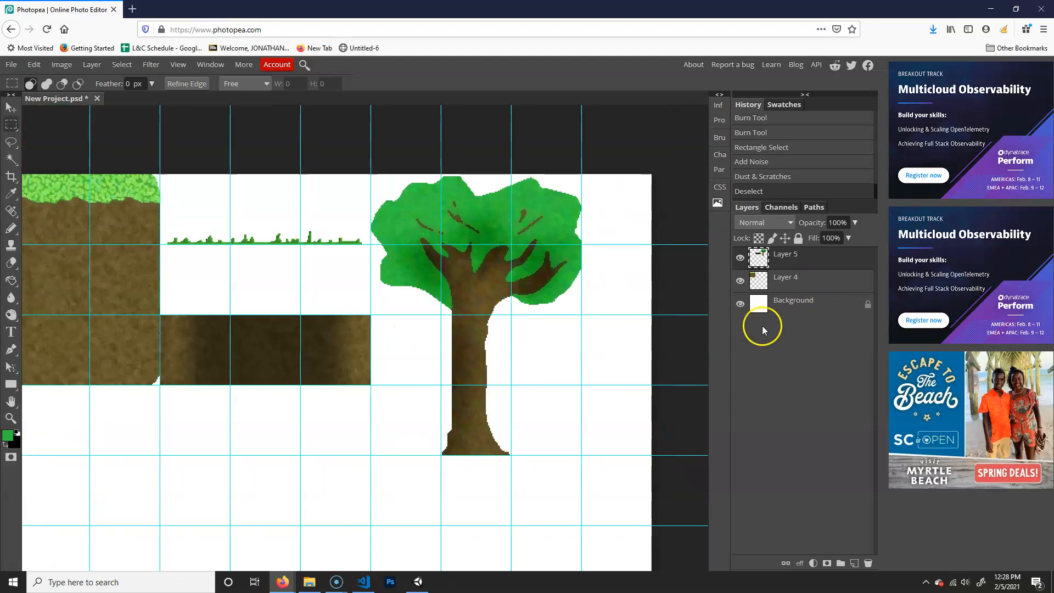
{"action": "left_click", "coordinate": [740, 304]}
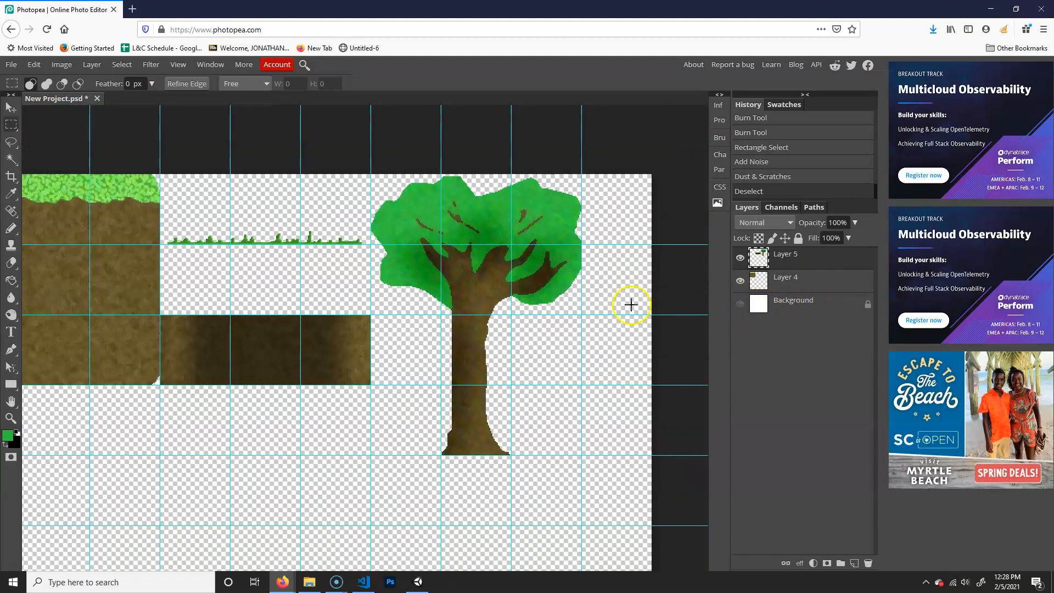
{"action": "left_click", "coordinate": [11, 64]}
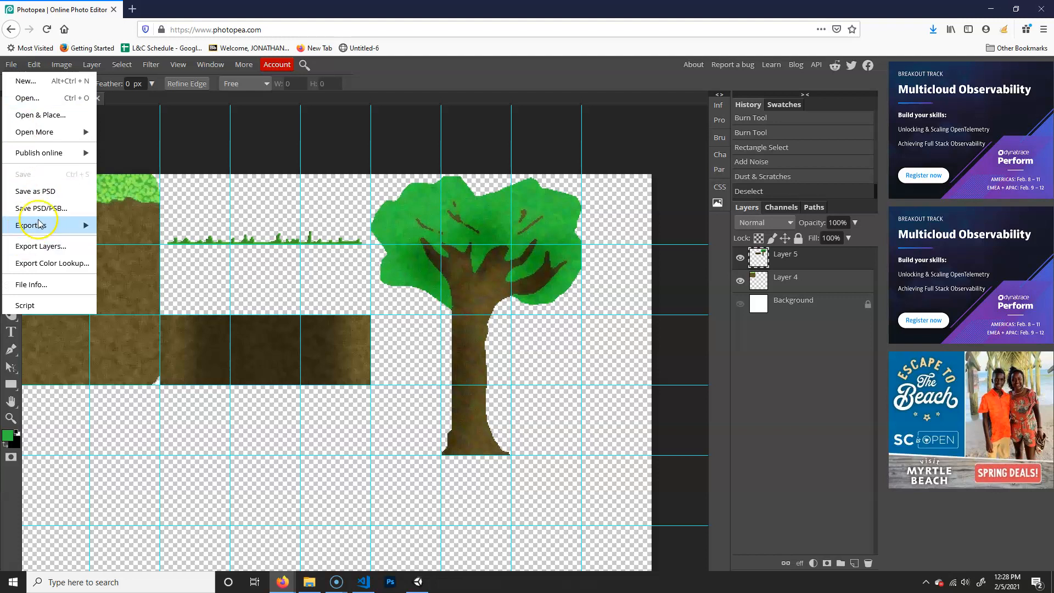
{"action": "mouse_move", "coordinate": [60, 225]}
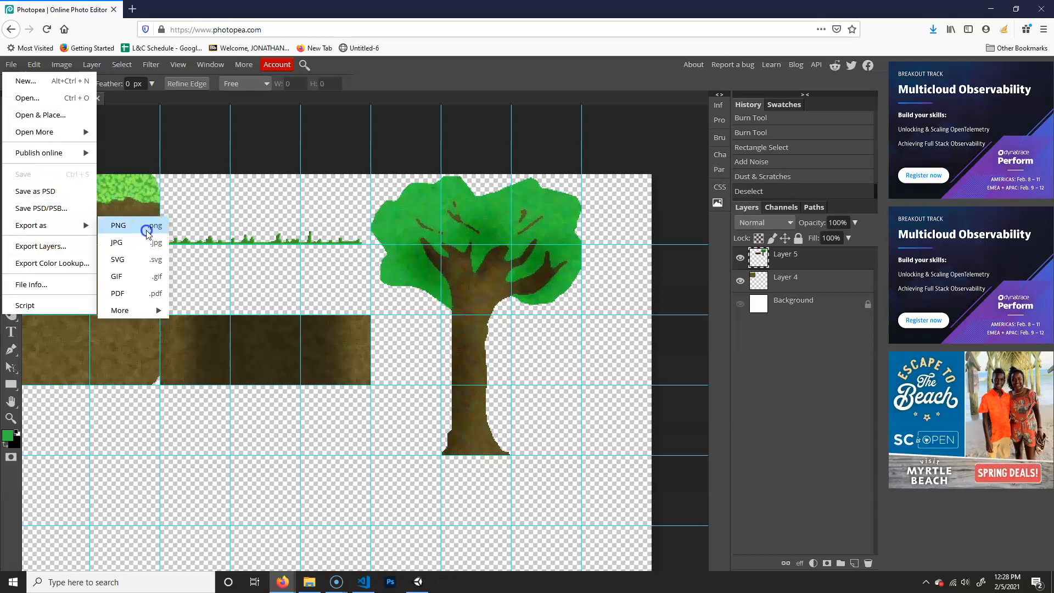
{"action": "left_click", "coordinate": [147, 232]}
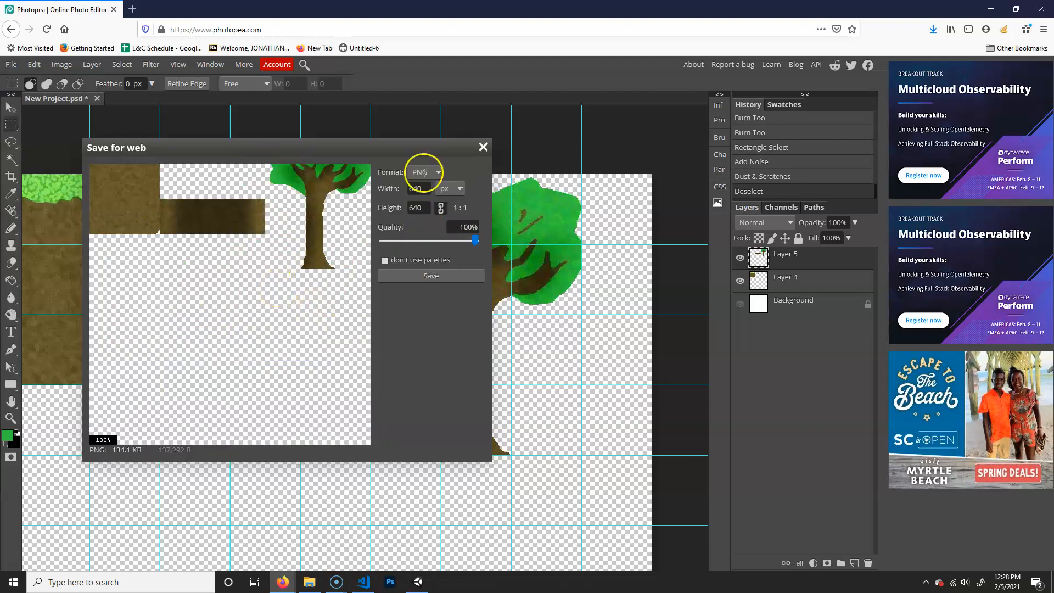
{"action": "left_click", "coordinate": [438, 277]}
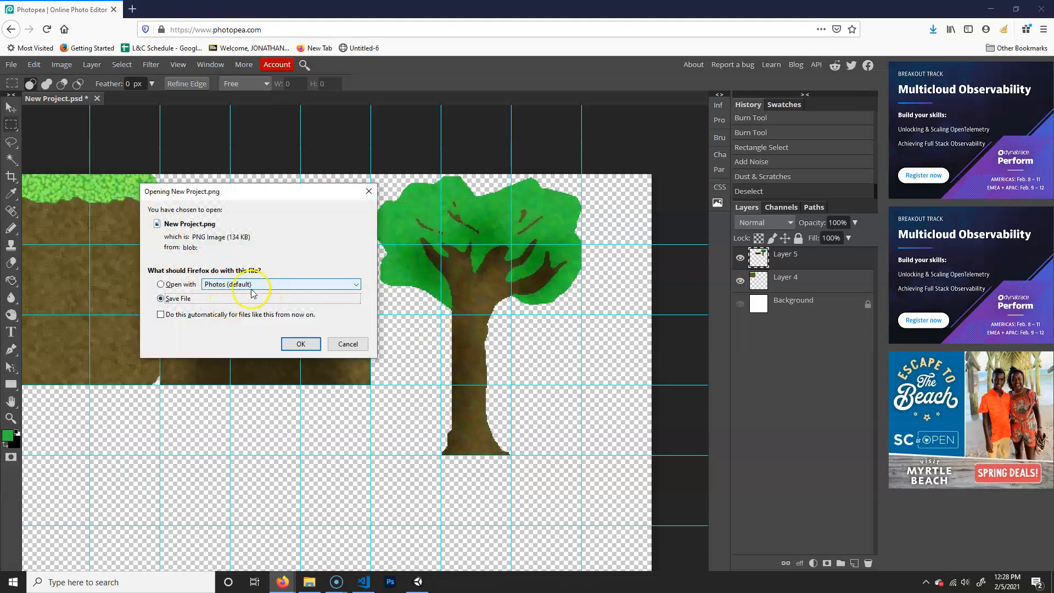
{"action": "left_click", "coordinate": [301, 344]}
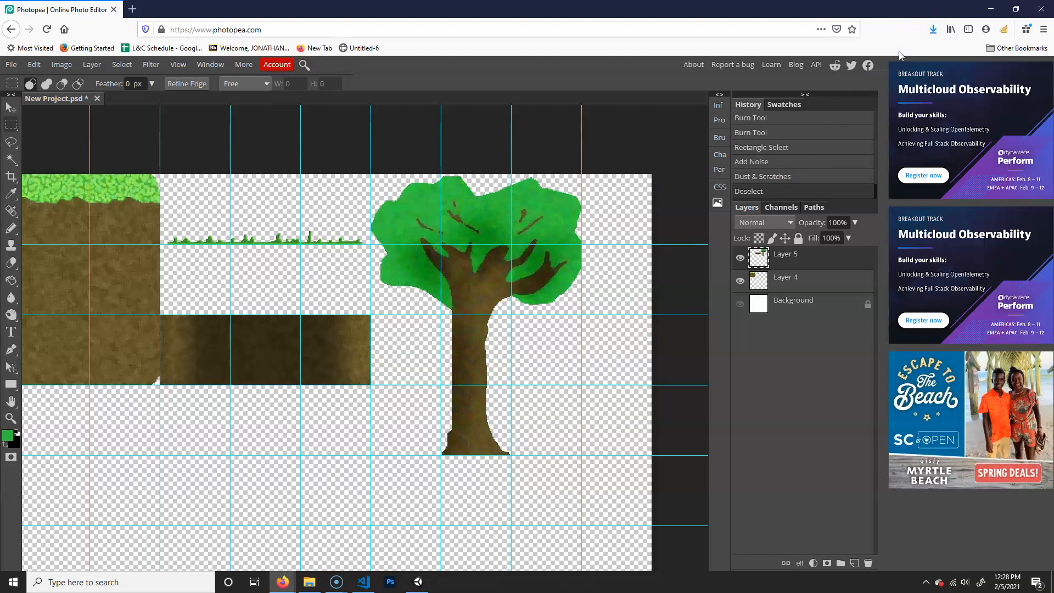
{"action": "key", "text": "space"}
{"action": "left_click_drag", "start_coordinate": [204, 331], "coordinate": [328, 306]}
{"action": "left_click_drag", "start_coordinate": [286, 374], "coordinate": [295, 370]}
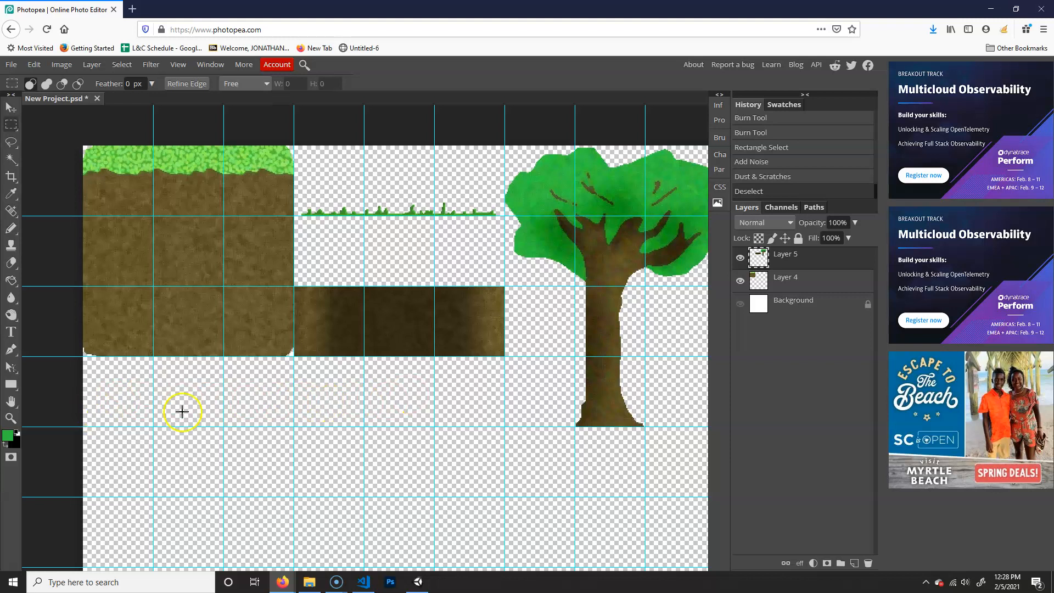
{"action": "key", "text": "space"}
{"action": "left_click_drag", "start_coordinate": [360, 422], "coordinate": [234, 426]}
{"action": "left_click_drag", "start_coordinate": [399, 410], "coordinate": [531, 419]}
{"action": "left_click_drag", "start_coordinate": [354, 328], "coordinate": [357, 328]}
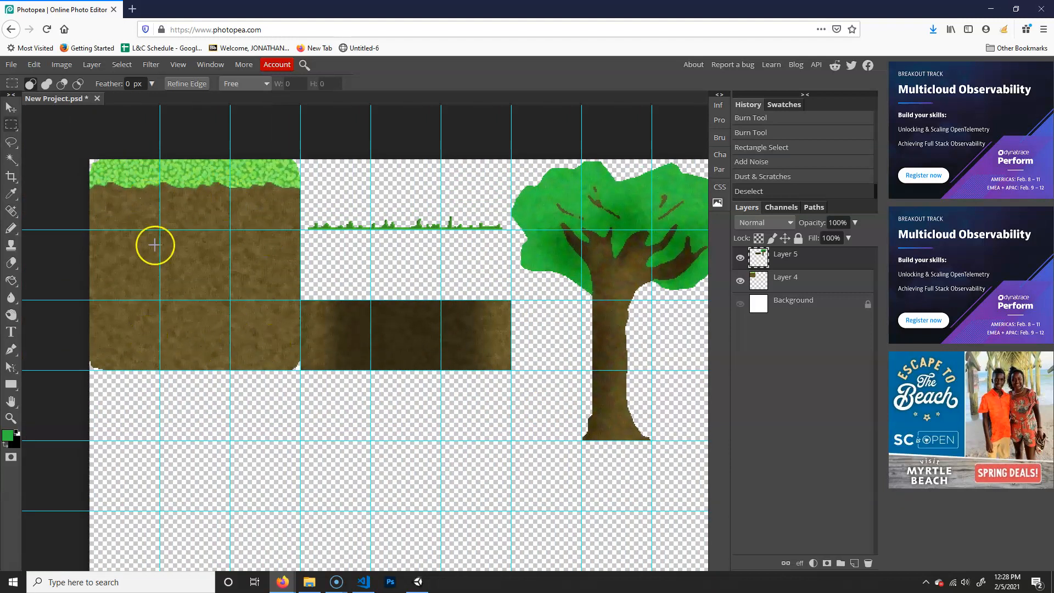